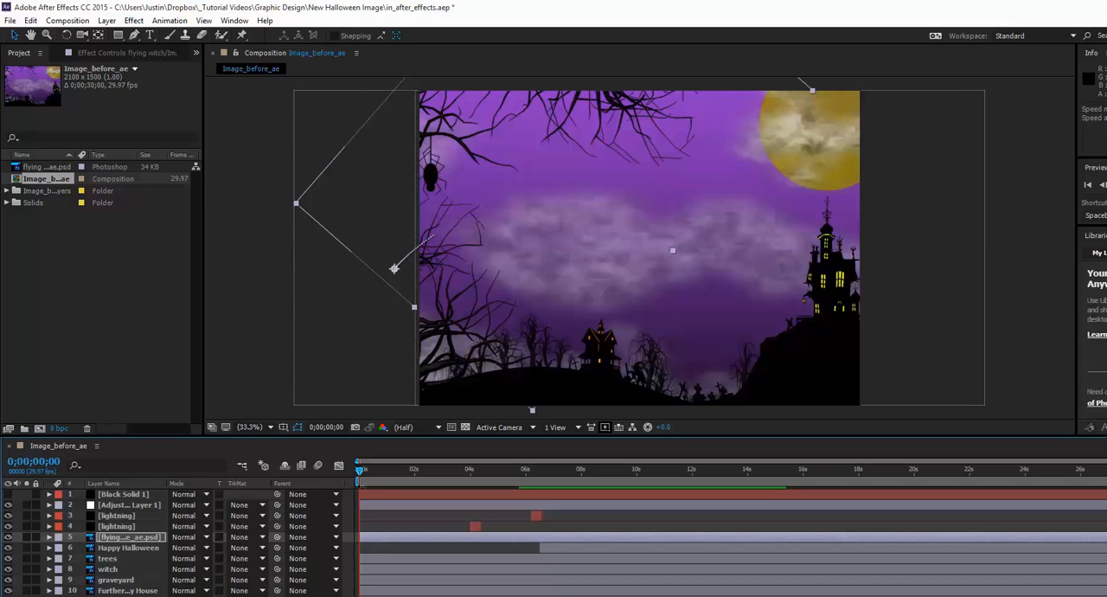
Play back the Image_before_ae composition's animation.
key(h)
key(space)
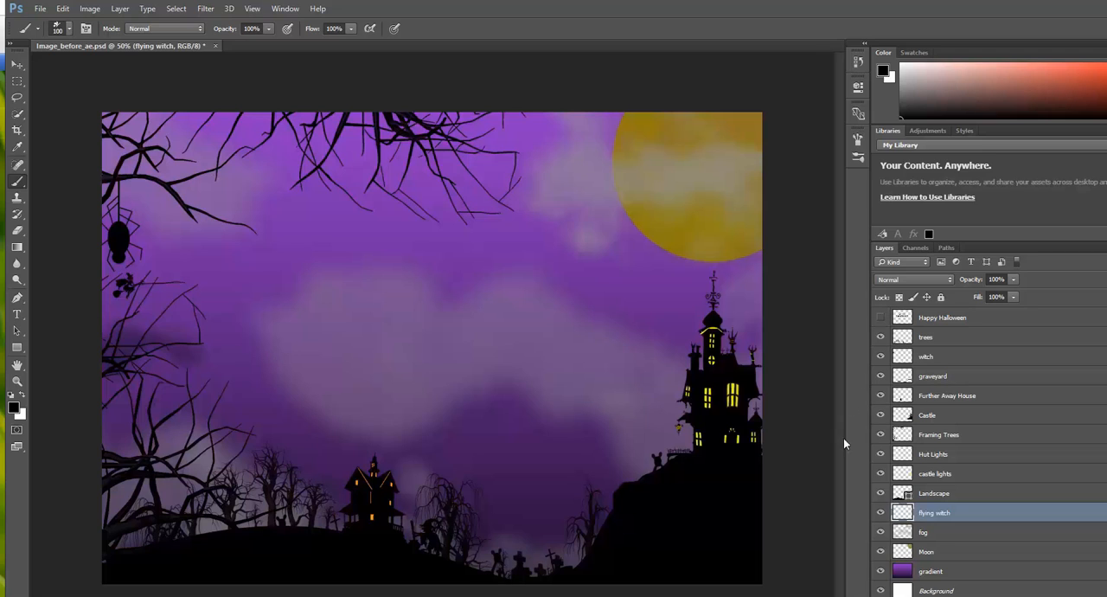
In Photoshop, toggle the visibility of the fog and flying witch layers to see what each contributes to the Halloween scene.
click(882, 532)
click(881, 532)
click(880, 534)
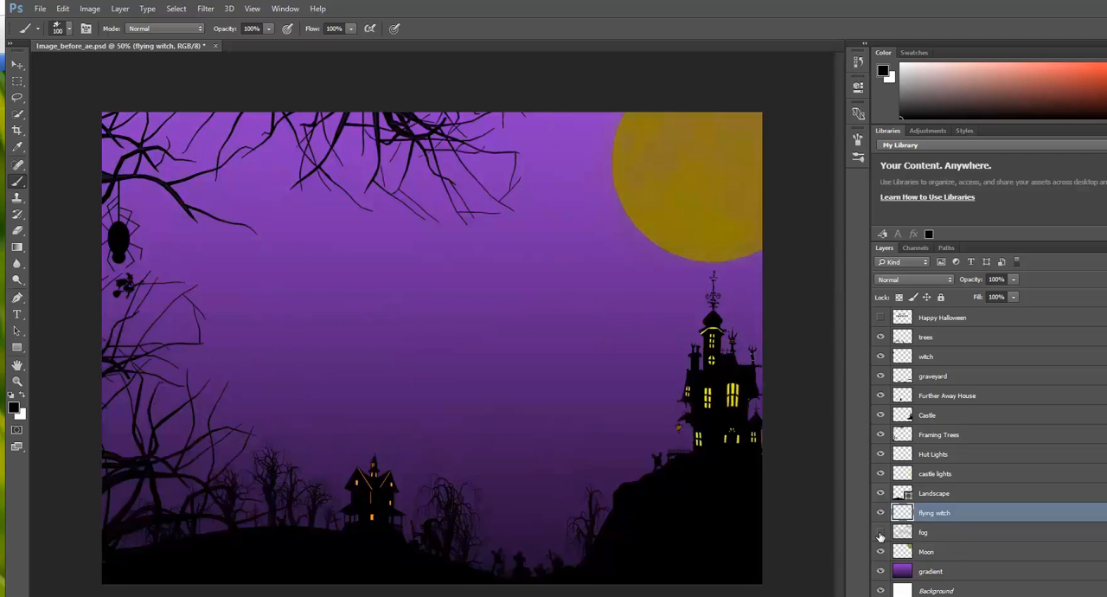
click(881, 534)
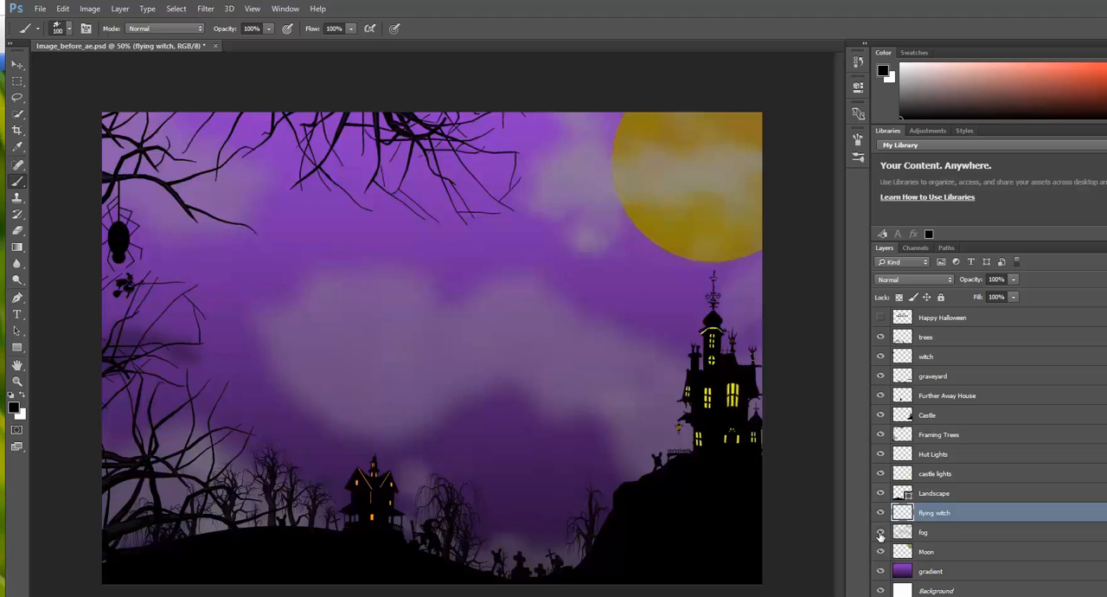
click(881, 534)
click(881, 534)
click(881, 513)
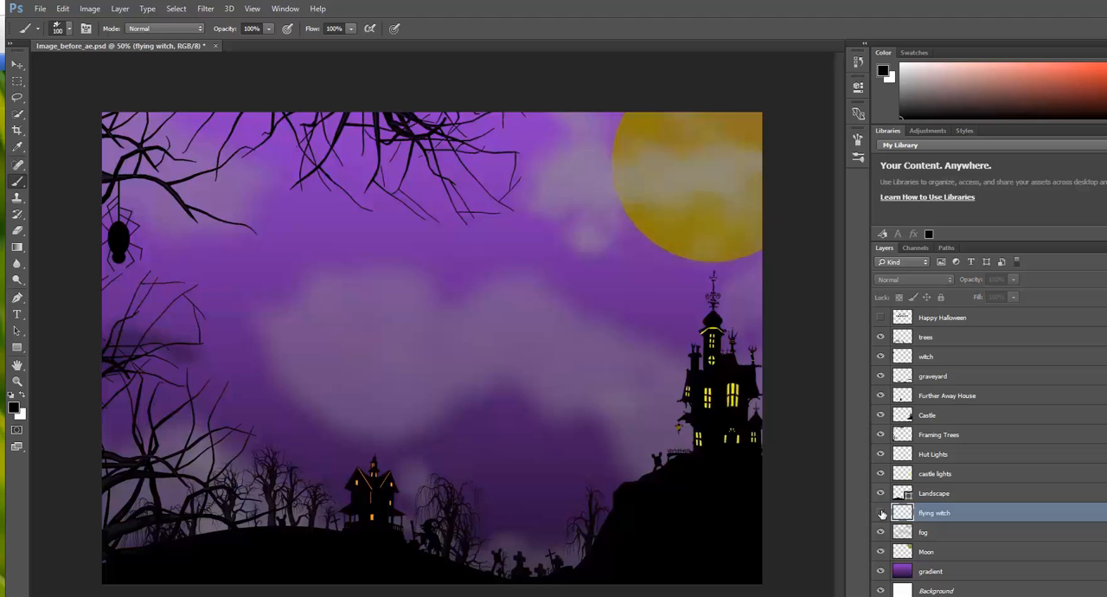
click(881, 513)
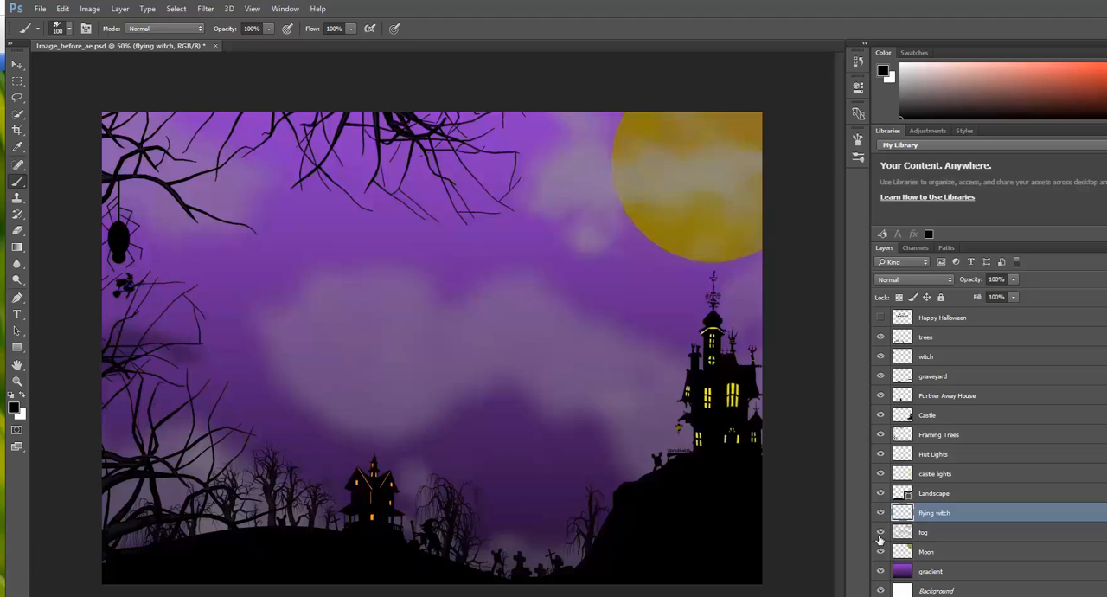
click(881, 532)
click(881, 532)
click(927, 417)
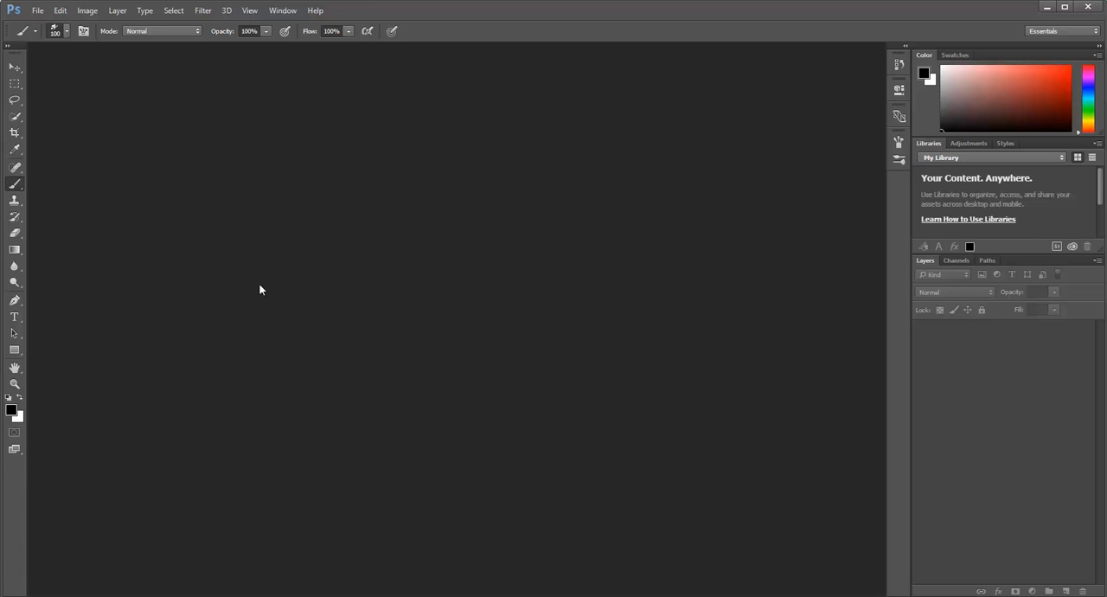
Start a new document using pixel units, with a width of 1900 and a height of 1050.
click(36, 11)
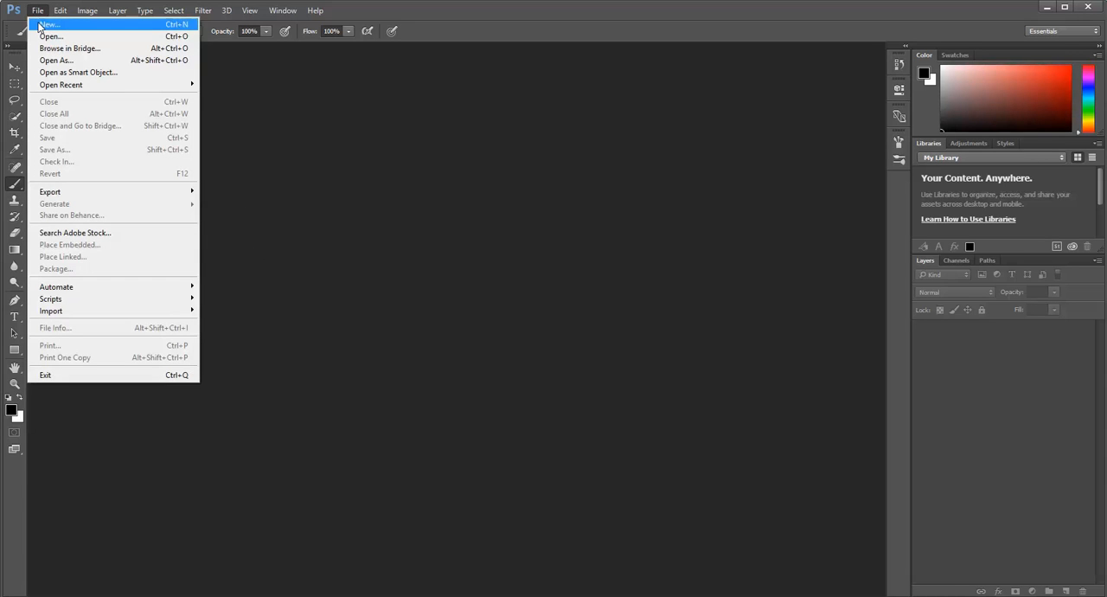
click(45, 24)
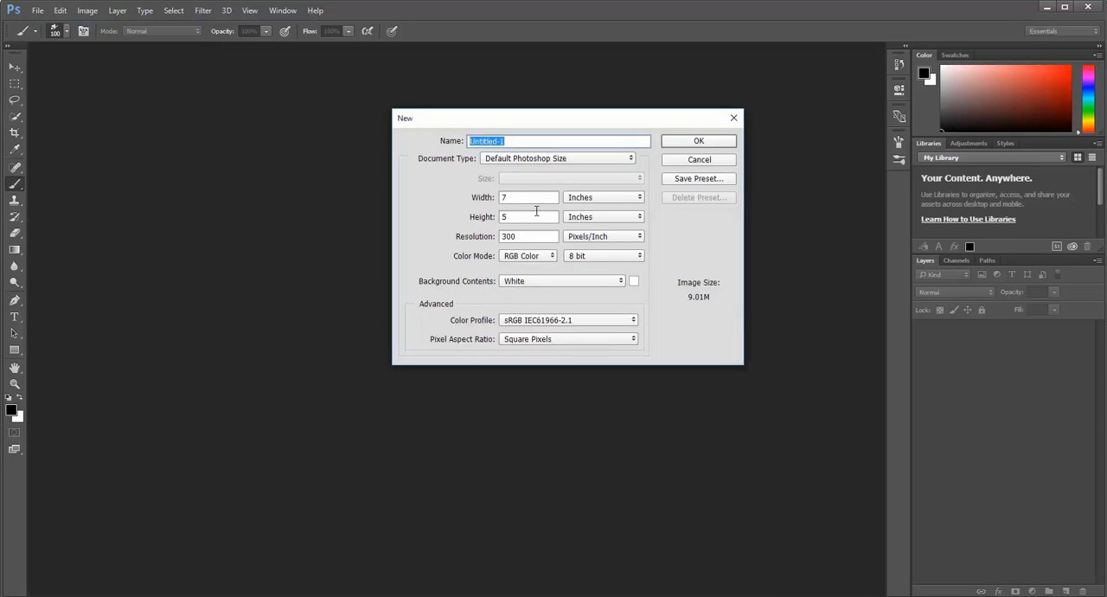
click(577, 199)
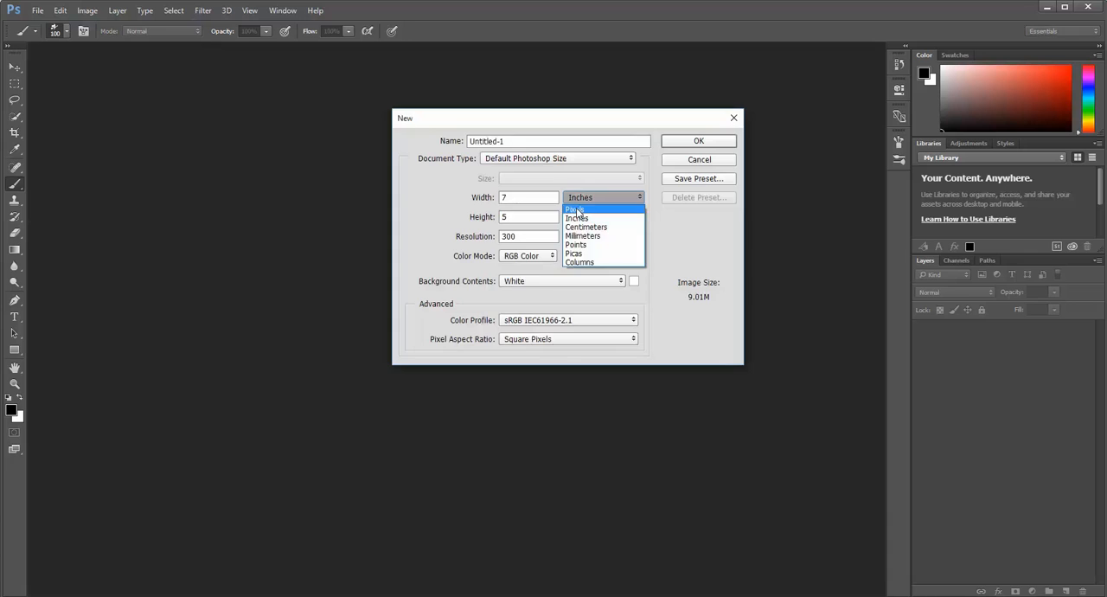
click(576, 210)
double_click(540, 197)
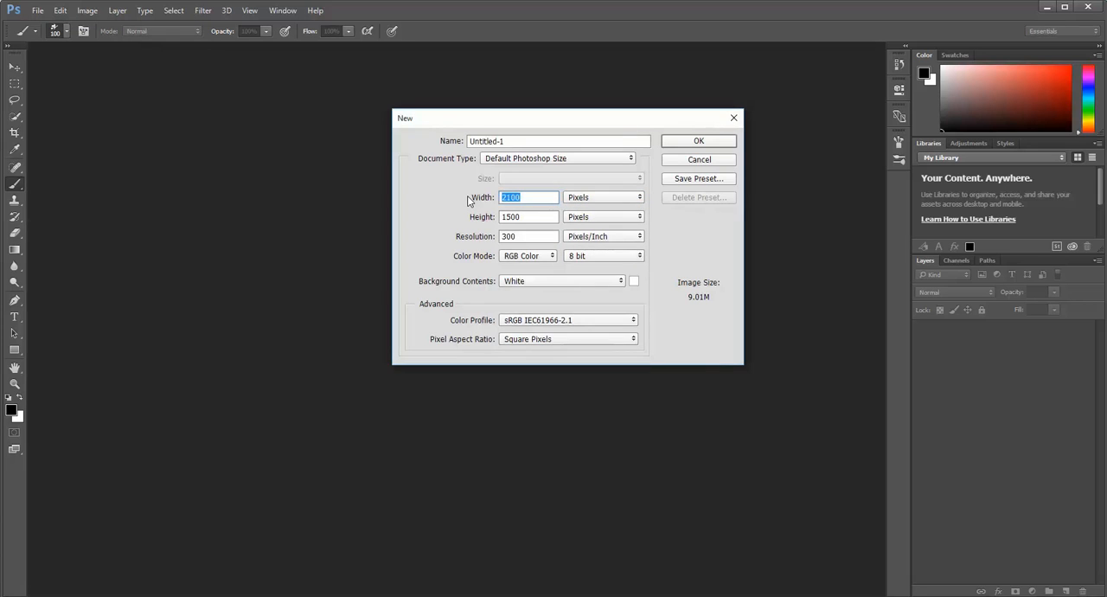
text(1900)
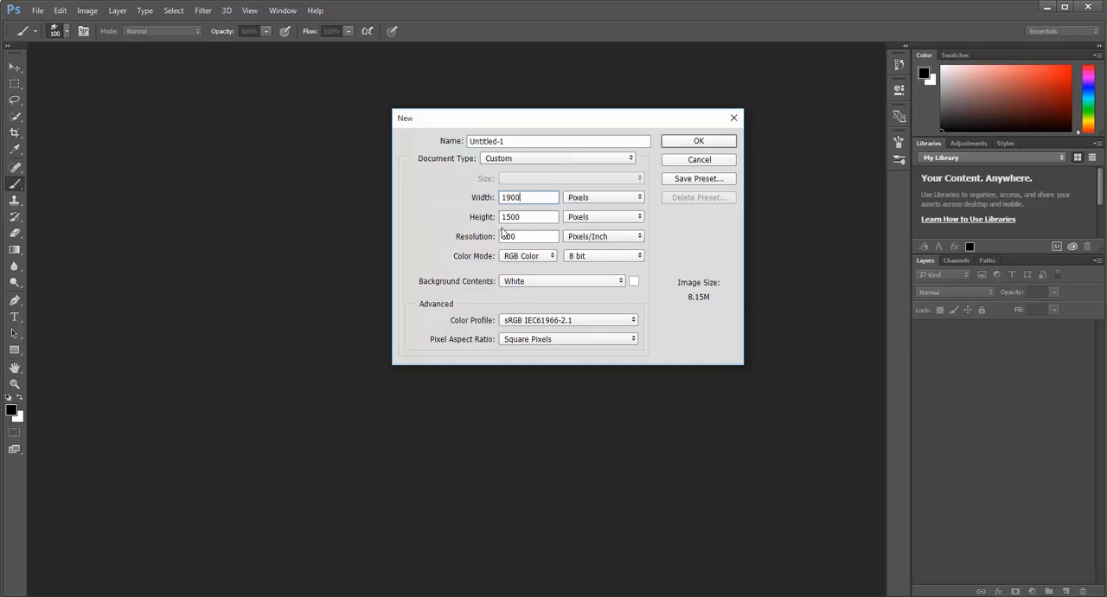
key(Tab)
text(1050)
Name the document Spooky_Scene_ followed by the author's surname and create it.
drag(554, 141, 457, 138)
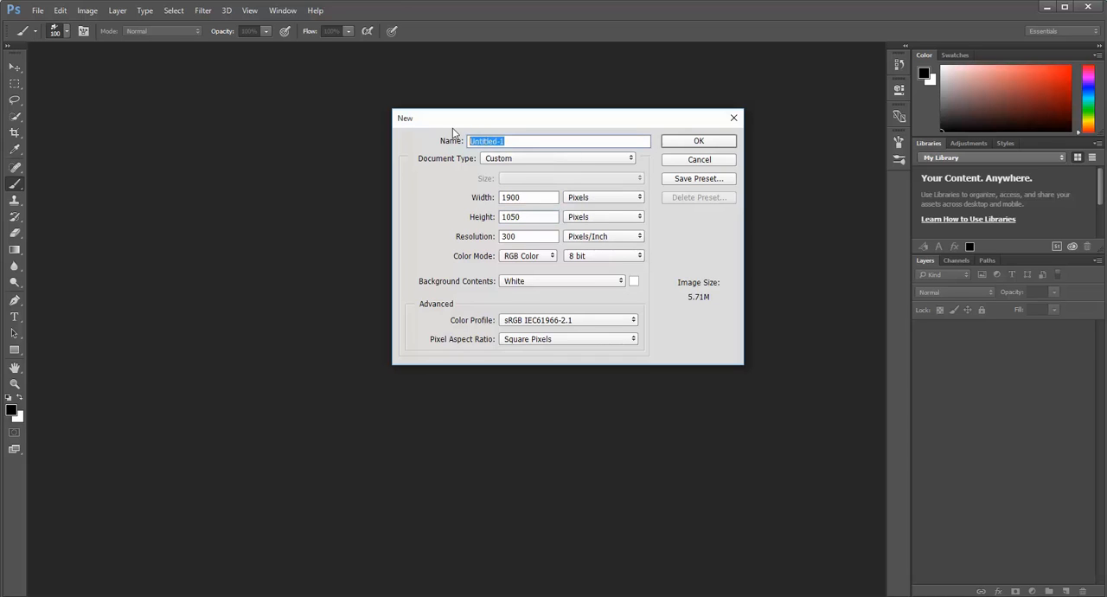
text(Spooky_Scene_Eames)
drag(494, 141, 500, 141)
click(698, 142)
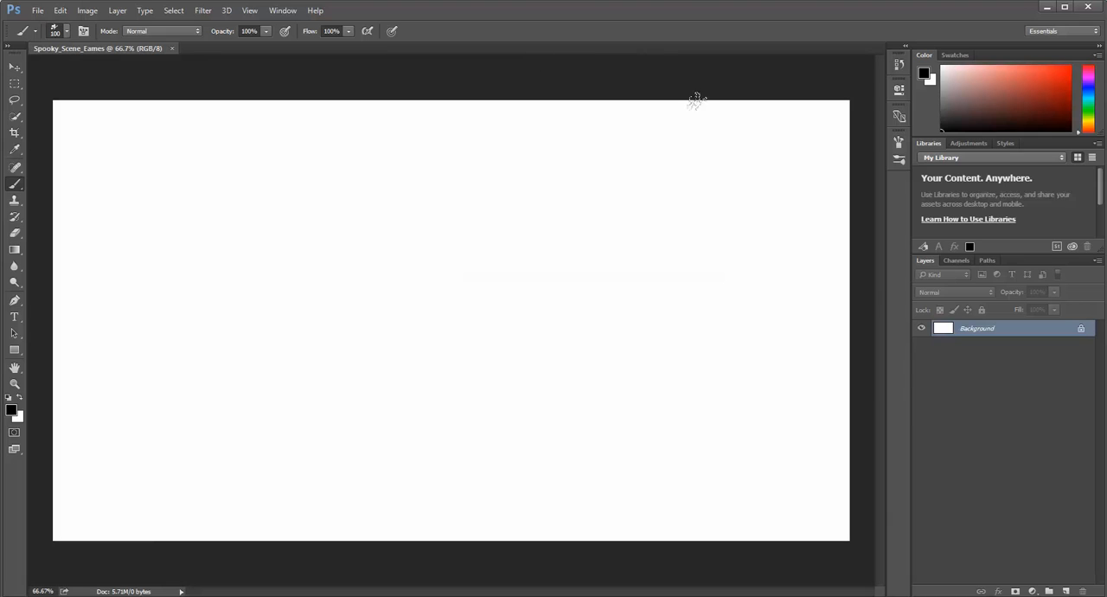
View the document's channels and paths, and return to its layer list.
click(956, 261)
click(988, 261)
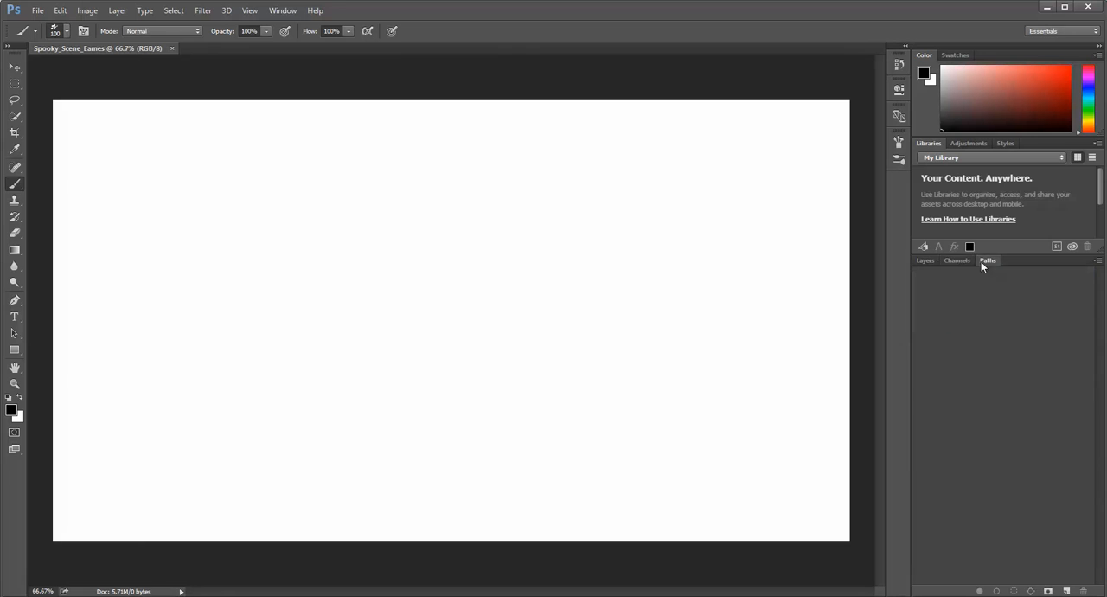
click(928, 261)
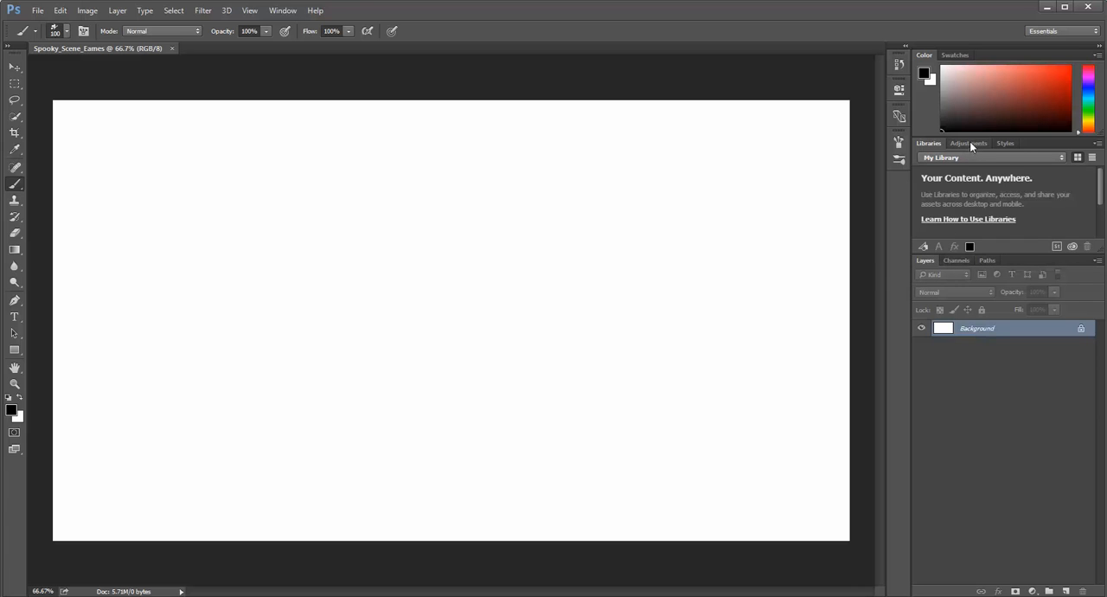
Try docking the Adjustments panel with the Layers group and move it back beside Libraries and Styles.
drag(971, 141, 1028, 258)
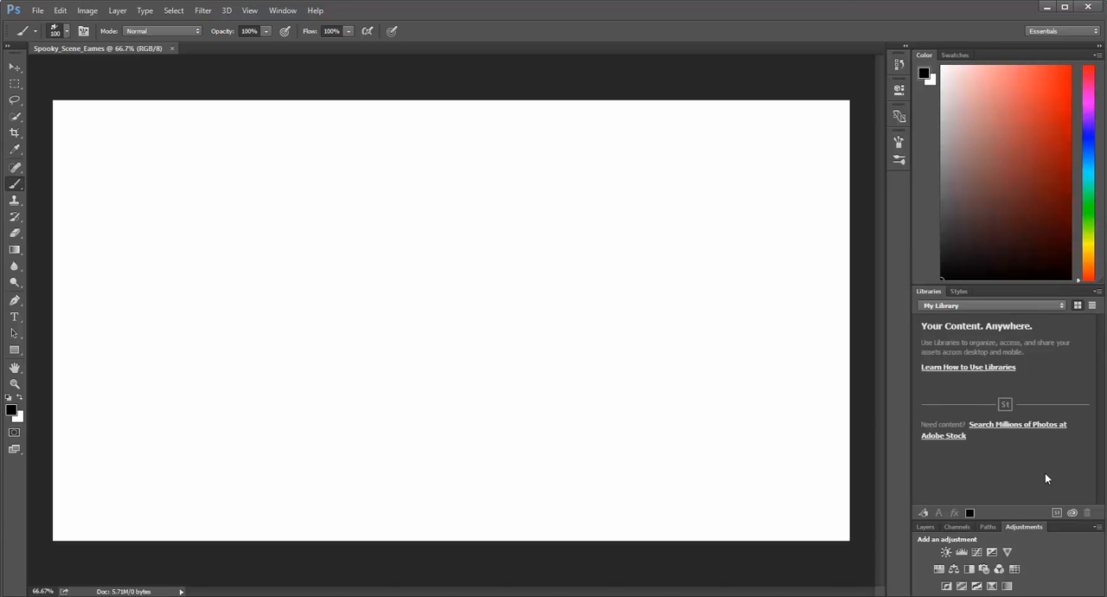
drag(1038, 527, 1004, 304)
mouse_move(1001, 294)
mouse_down()
mouse_move(890, 257)
mouse_move(896, 179)
mouse_move(995, 247)
mouse_move(1003, 294)
mouse_up()
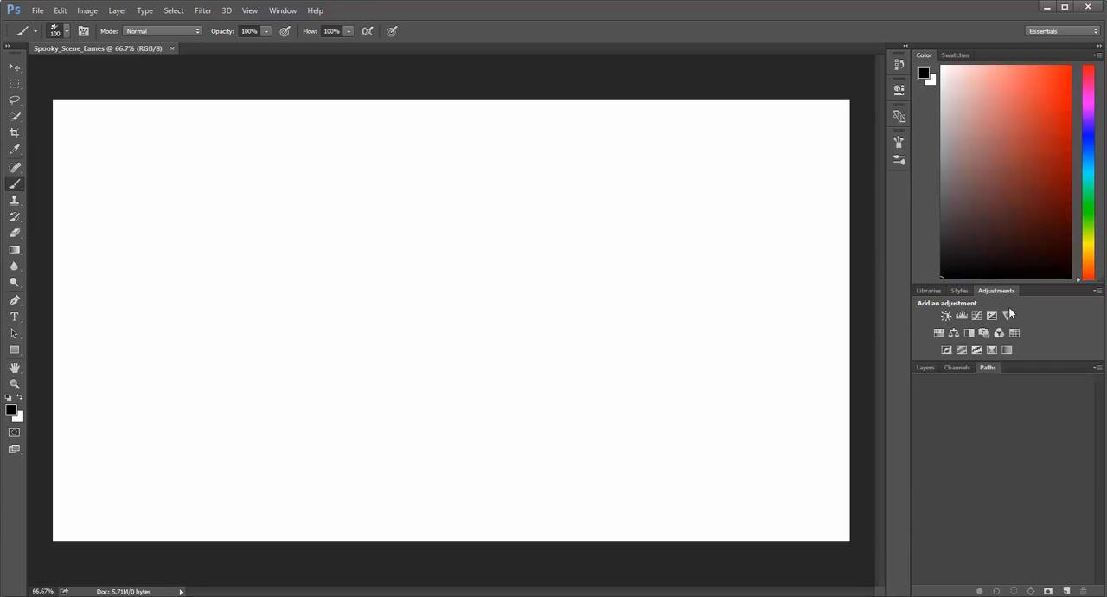
Bring the Libraries and Layers panels to the front and enlarge the Layers panel.
click(922, 291)
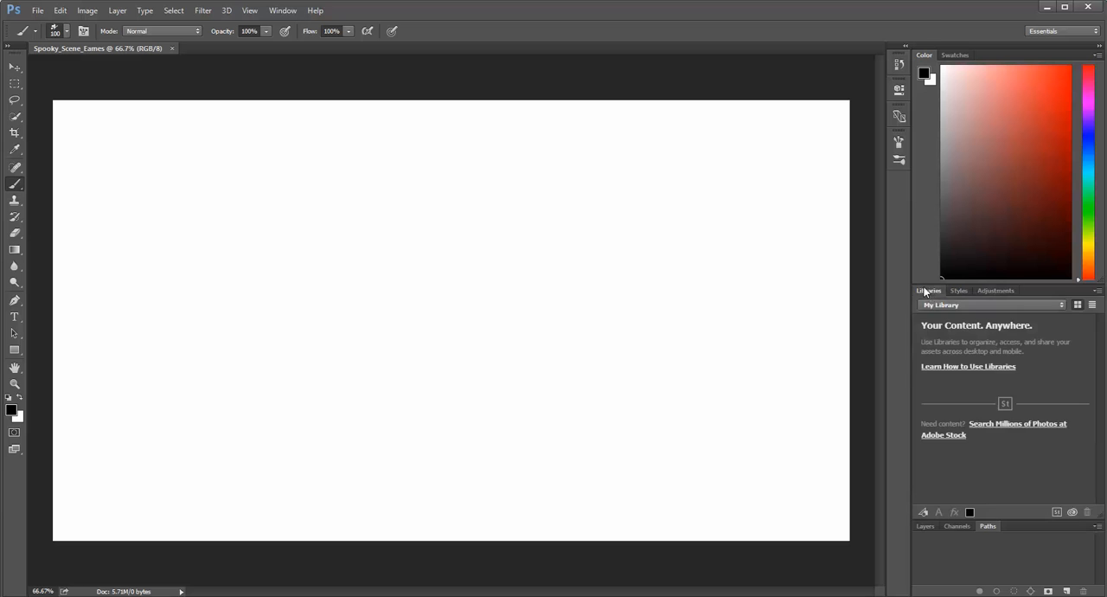
click(926, 526)
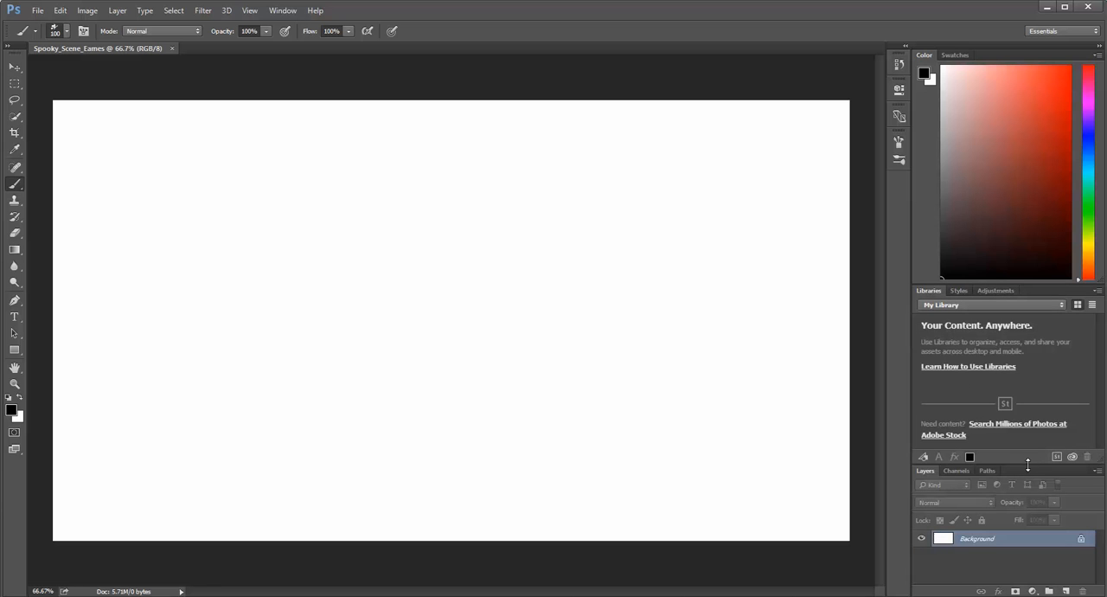
drag(1028, 466, 1002, 302)
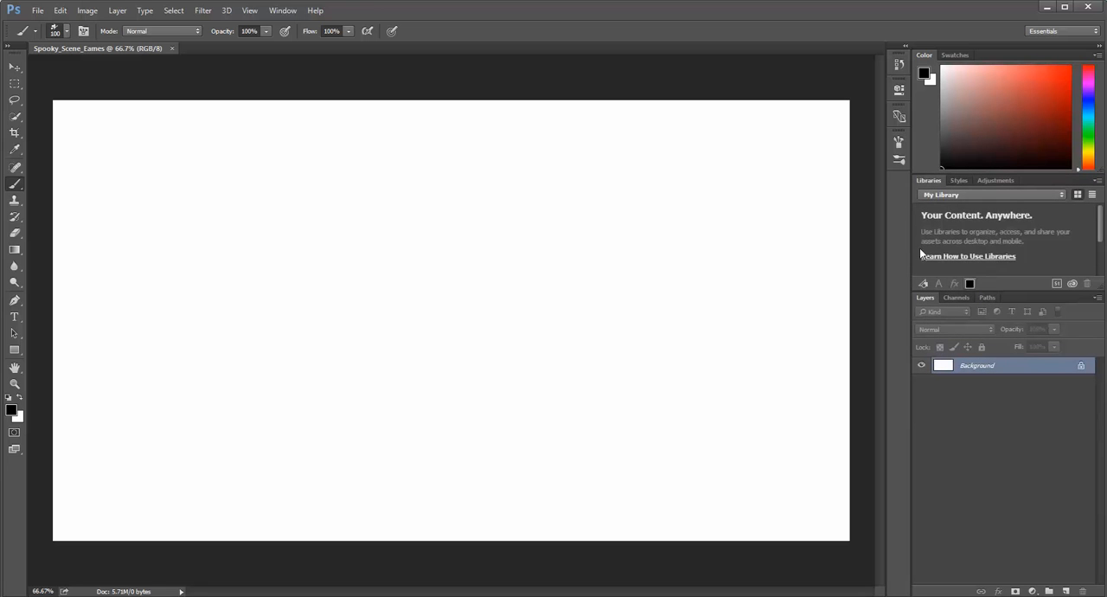
Display the Brush panel and collapse it again.
click(285, 12)
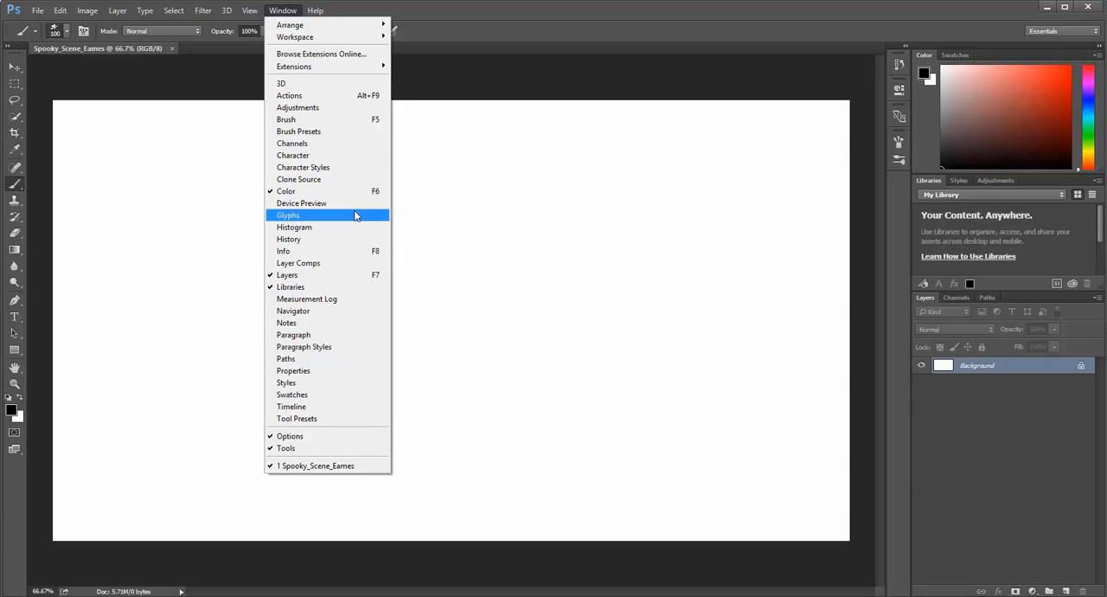
click(318, 121)
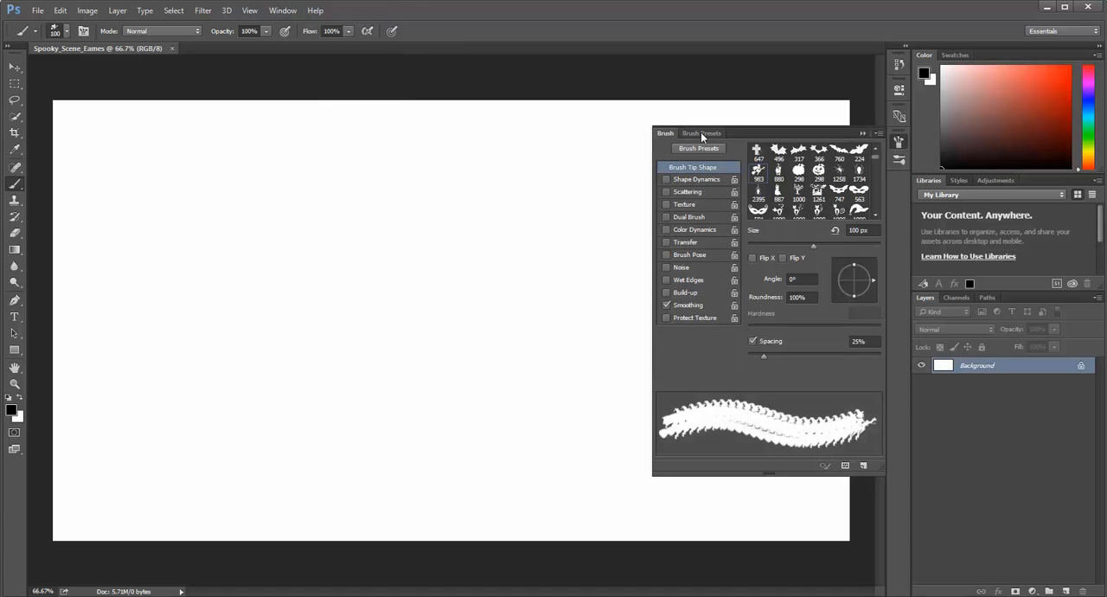
click(902, 144)
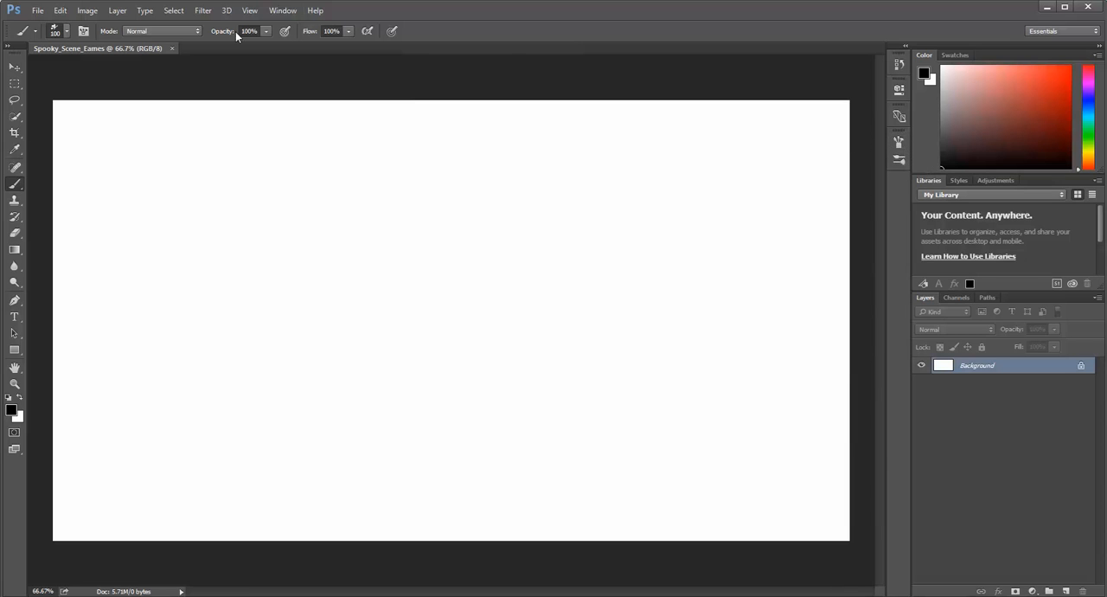
click(282, 10)
Create a new layer above the Background and name it Terrain.
click(1066, 591)
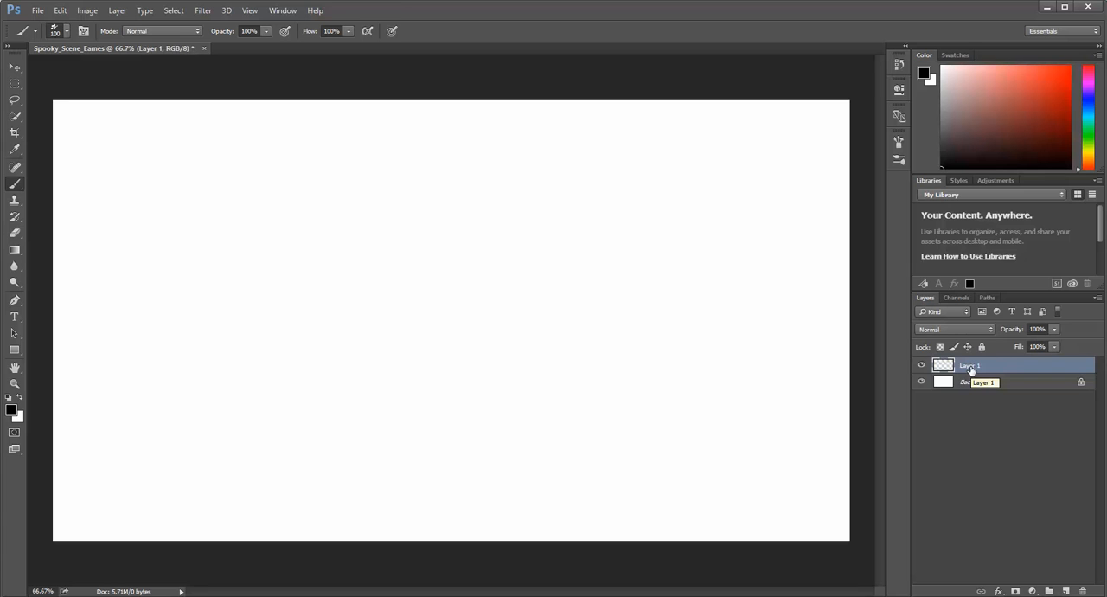
double_click(970, 366)
text(Terrain)
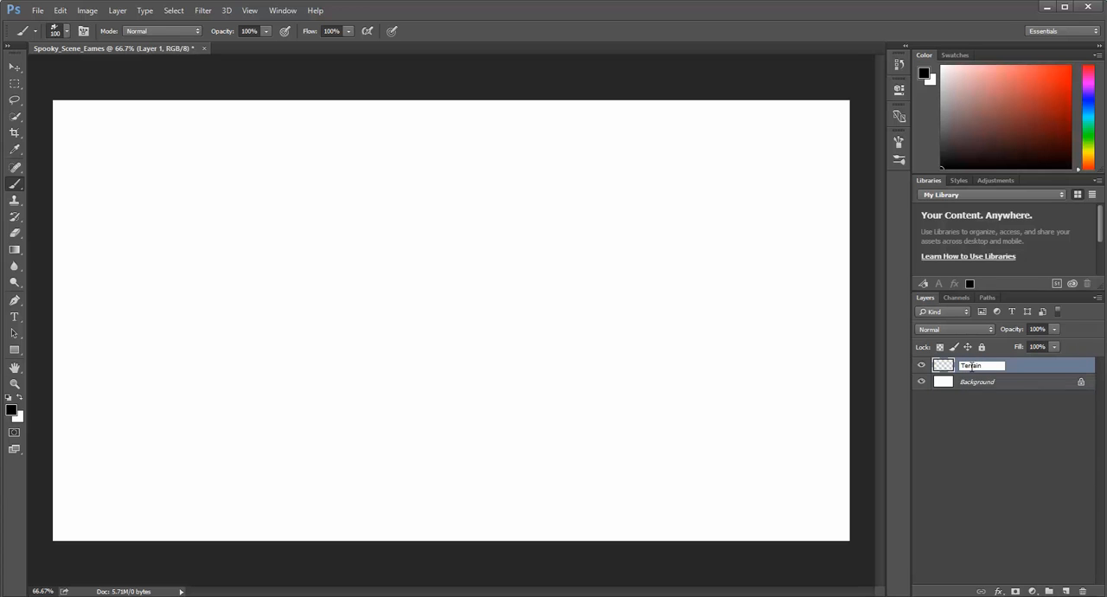
key(Return)
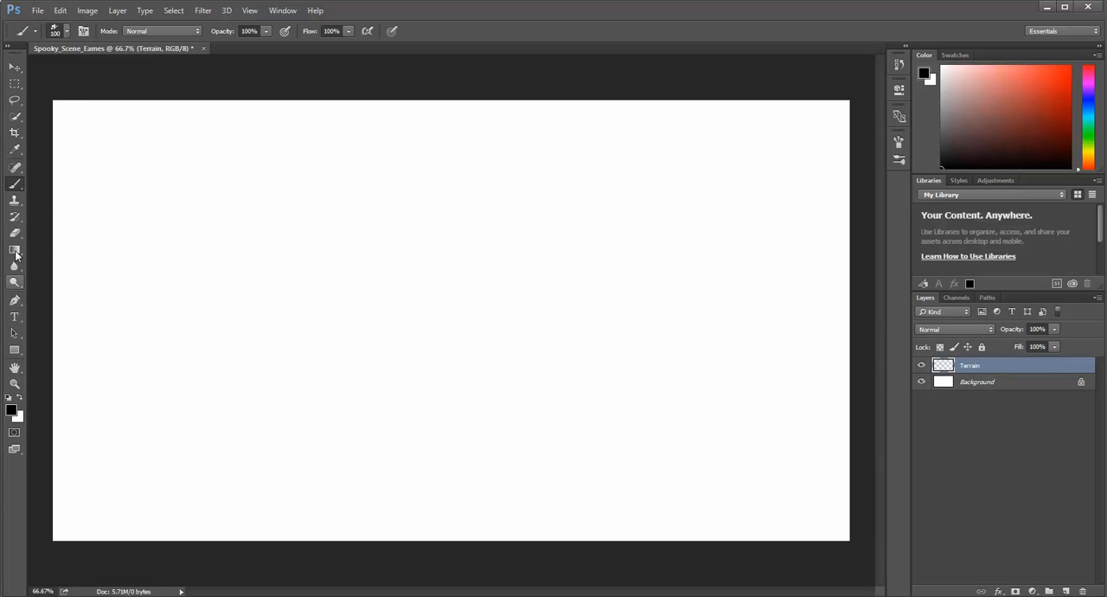
Choose the Patch tool from the group of healing tools.
click(17, 172)
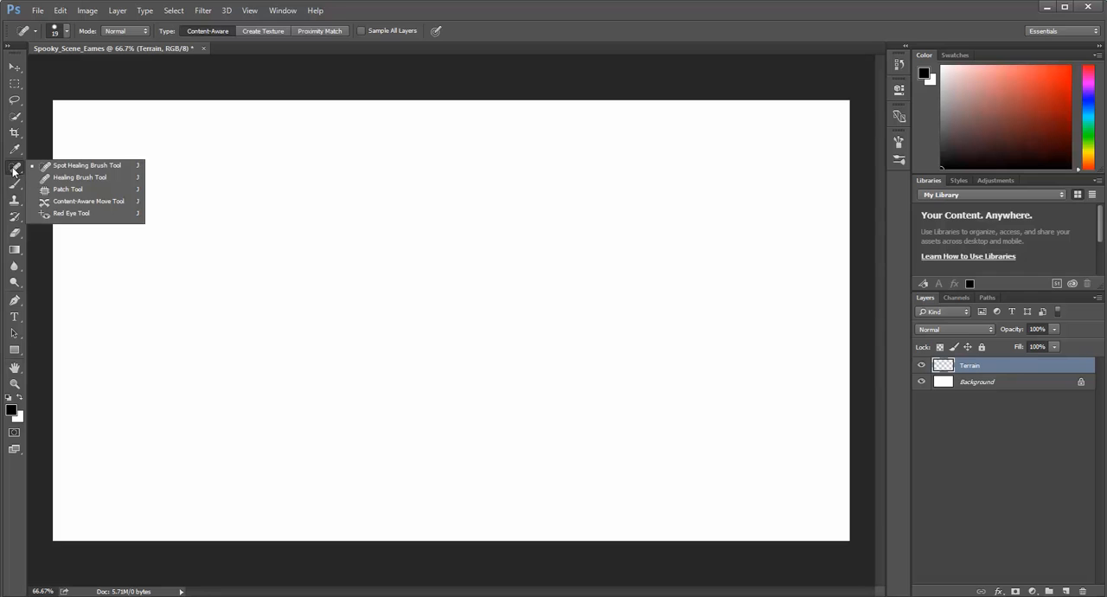
click(73, 189)
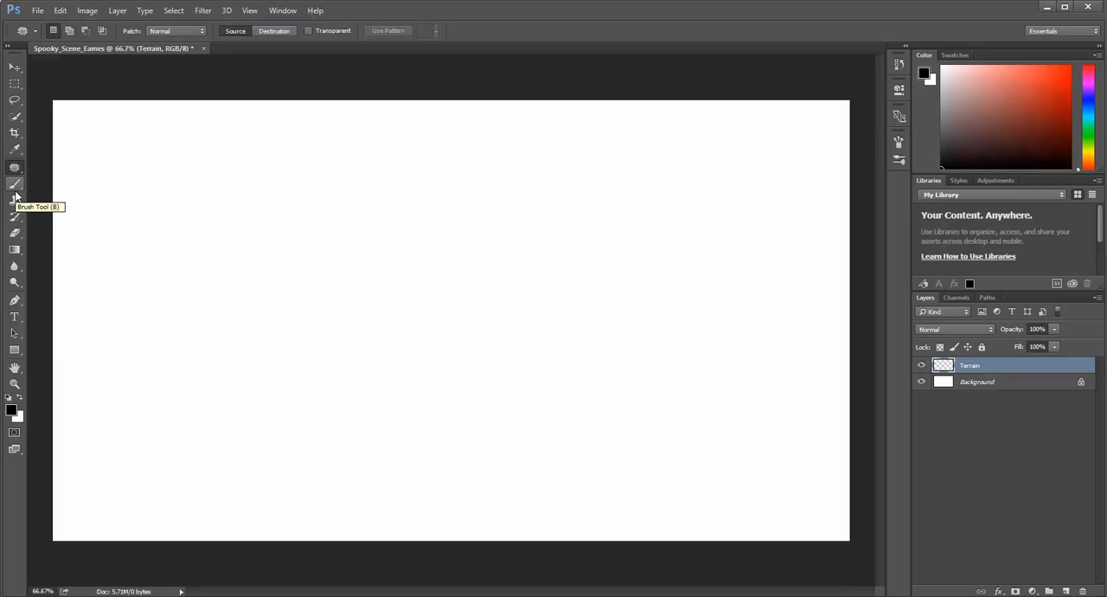
Draw a wavy open path with the Pen tool across the lower half of the canvas, starting and ending beyond its side edges.
click(14, 301)
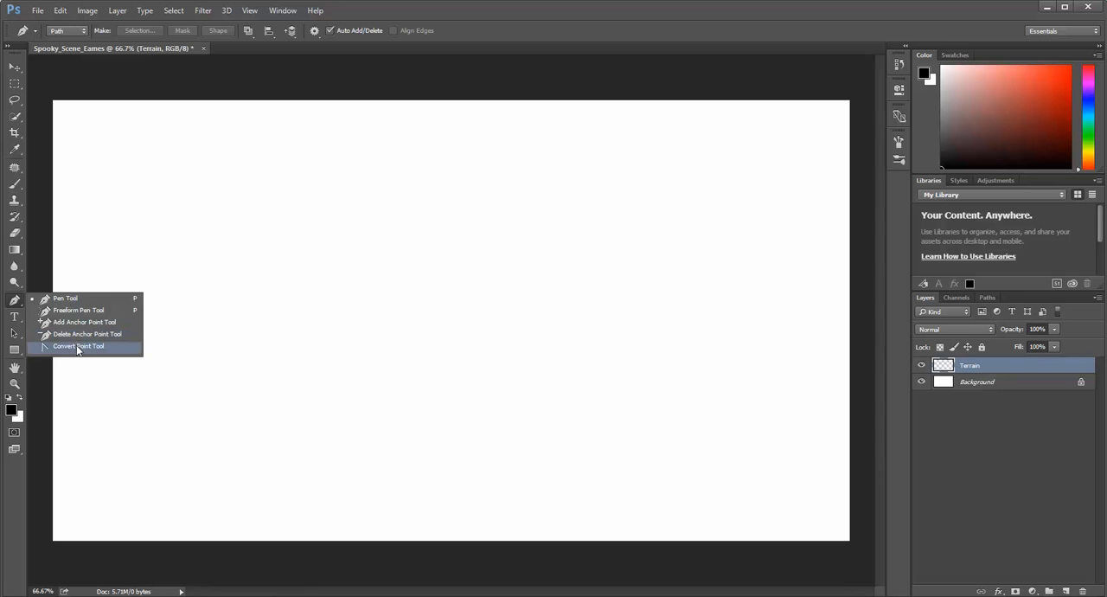
click(50, 301)
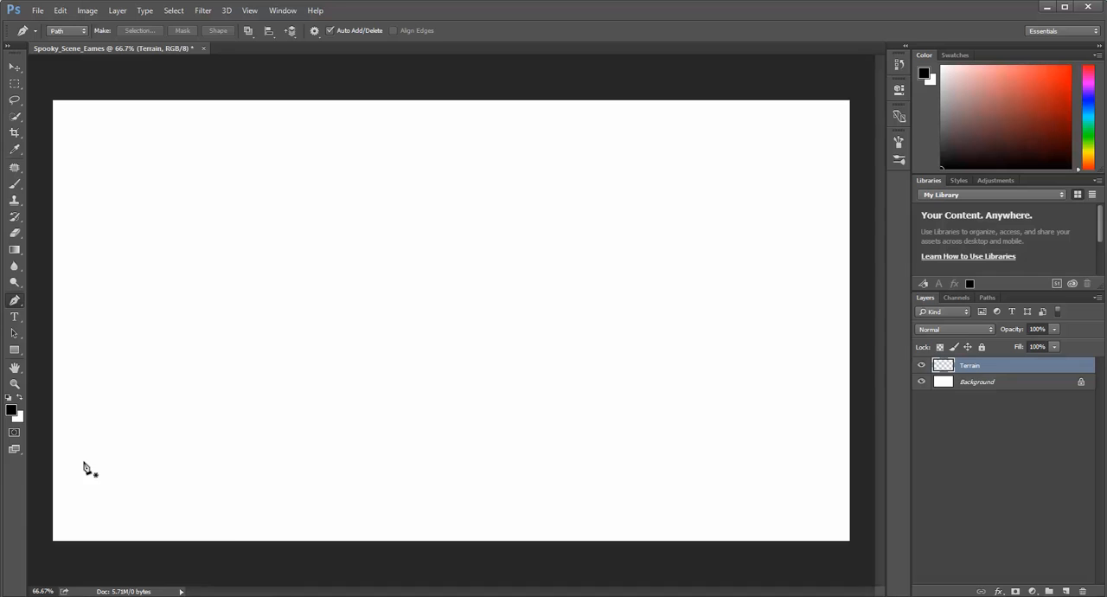
key(ctrl+minus)
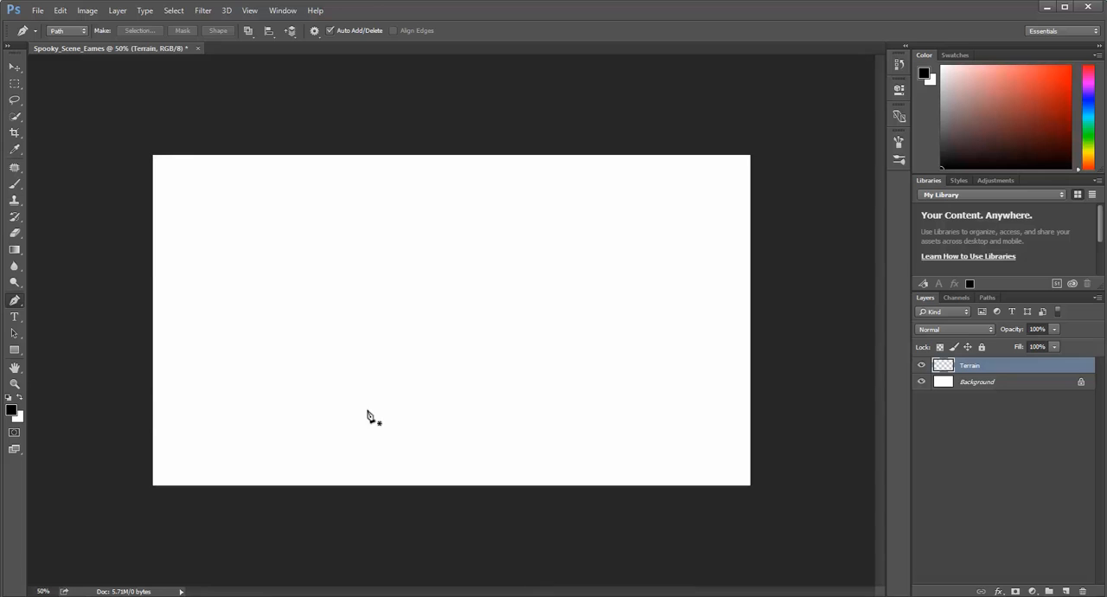
click(123, 396)
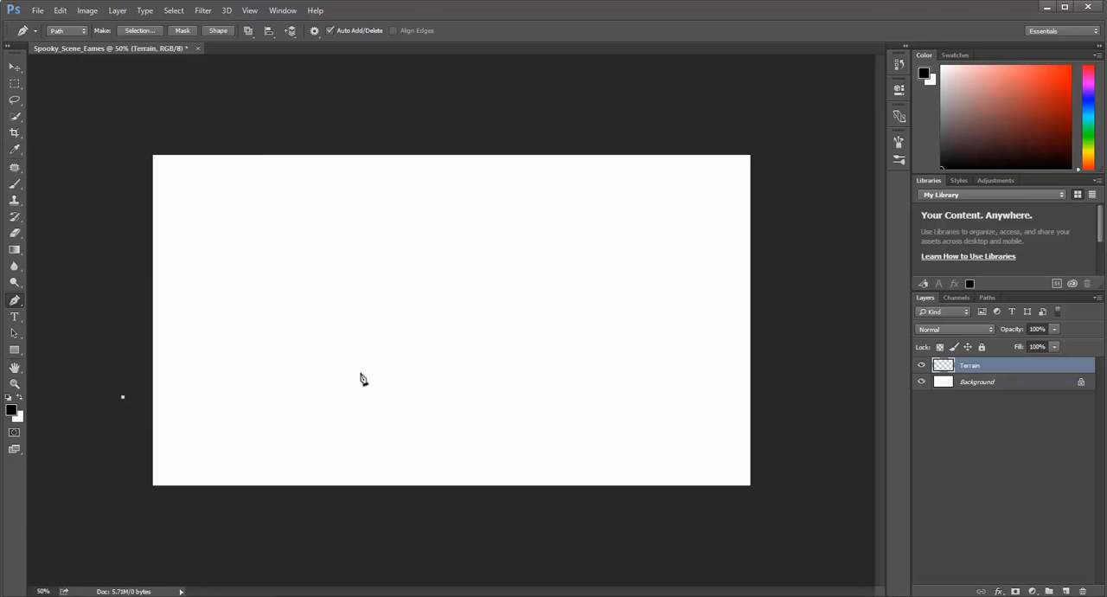
drag(358, 391, 444, 432)
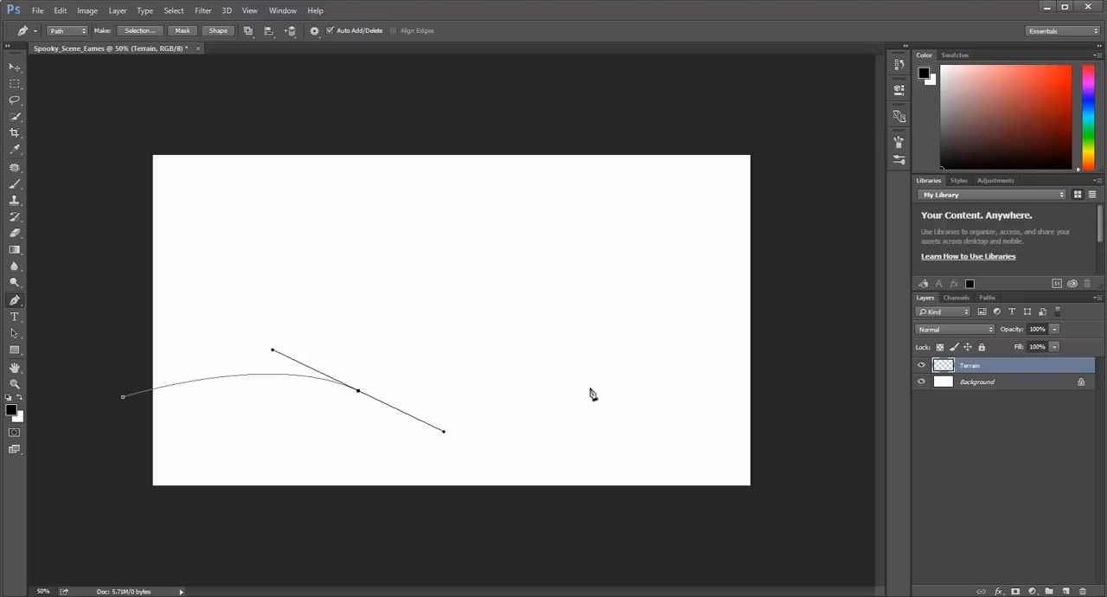
drag(604, 371, 650, 368)
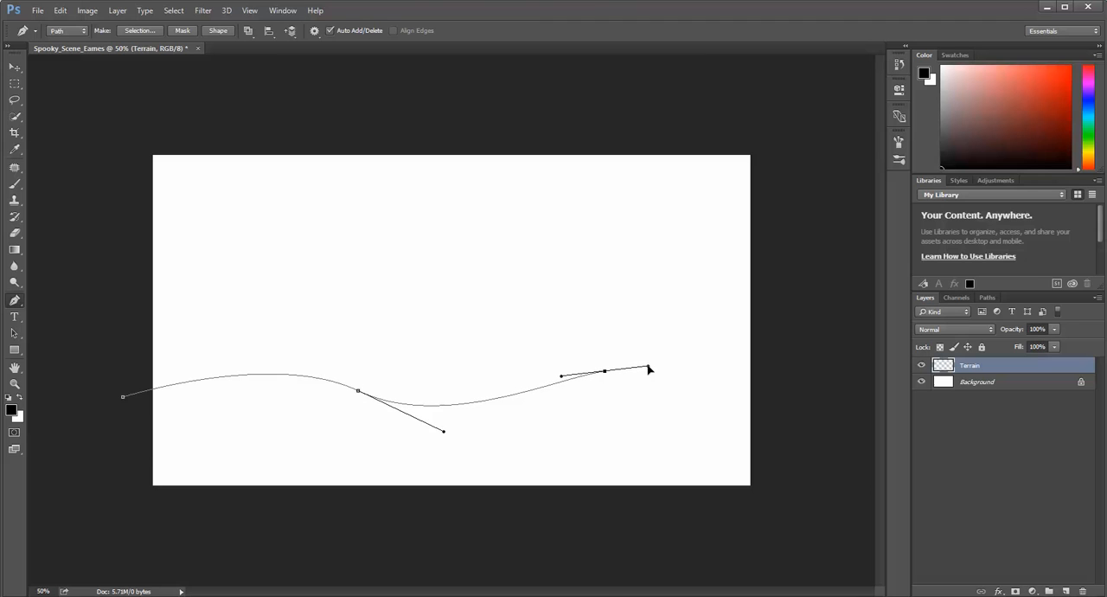
drag(722, 329, 775, 339)
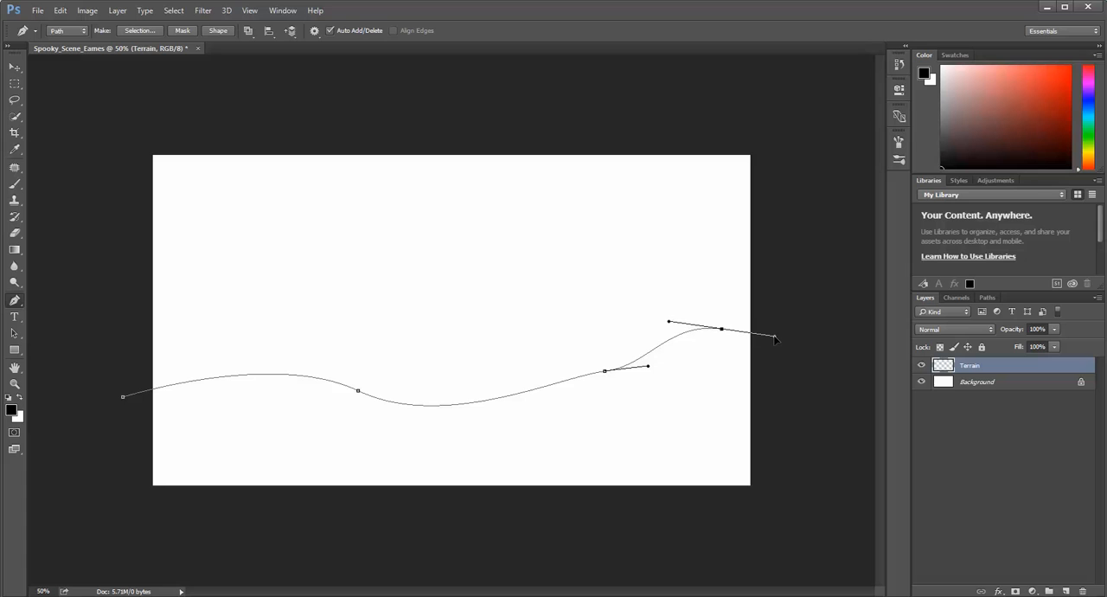
click(815, 359)
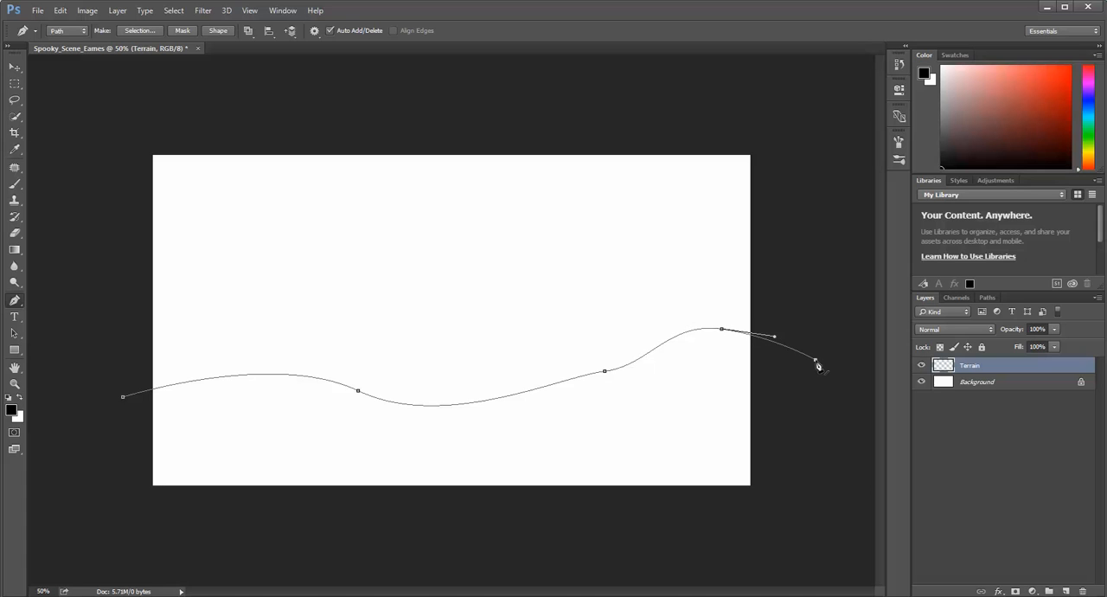
Continue the path around the outside of the canvas beneath the hill line and close it at its starting point.
click(822, 414)
click(798, 392)
click(791, 446)
click(770, 520)
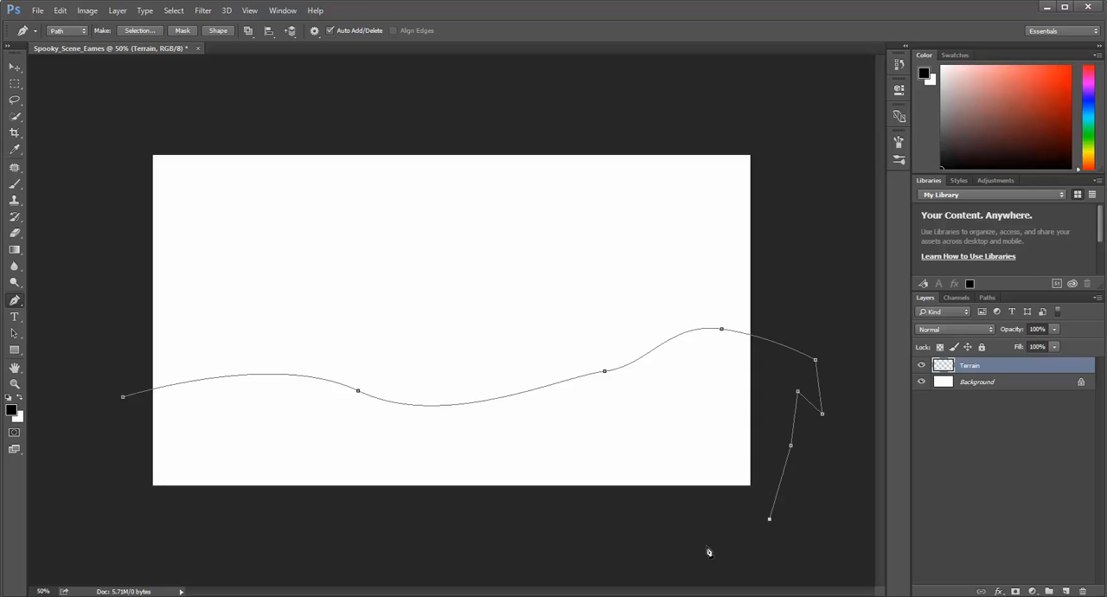
click(706, 546)
click(680, 526)
click(571, 530)
click(488, 565)
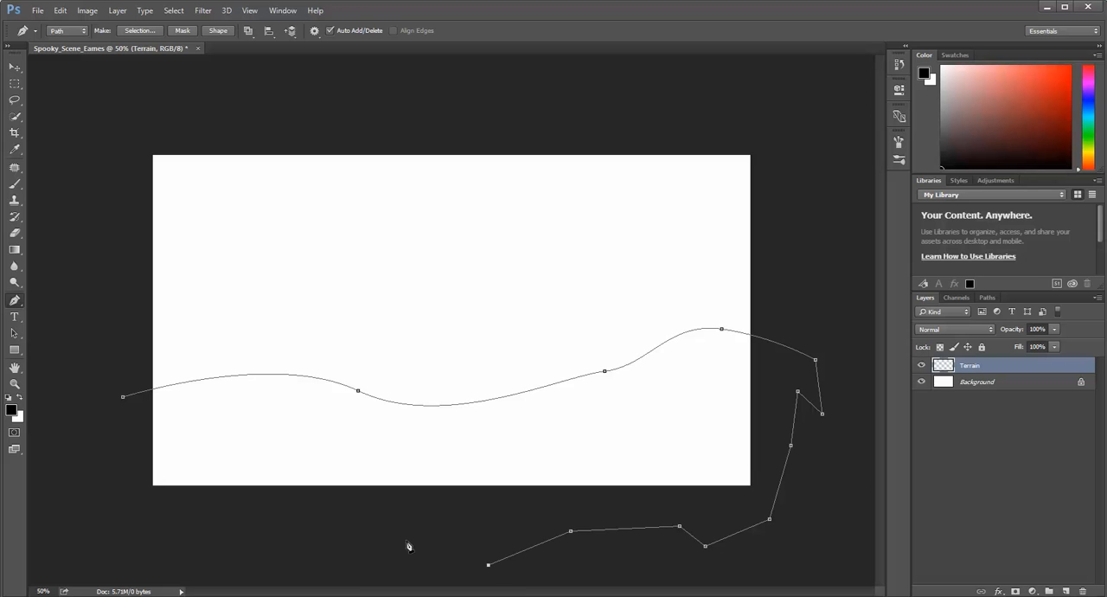
drag(382, 537, 347, 554)
click(247, 526)
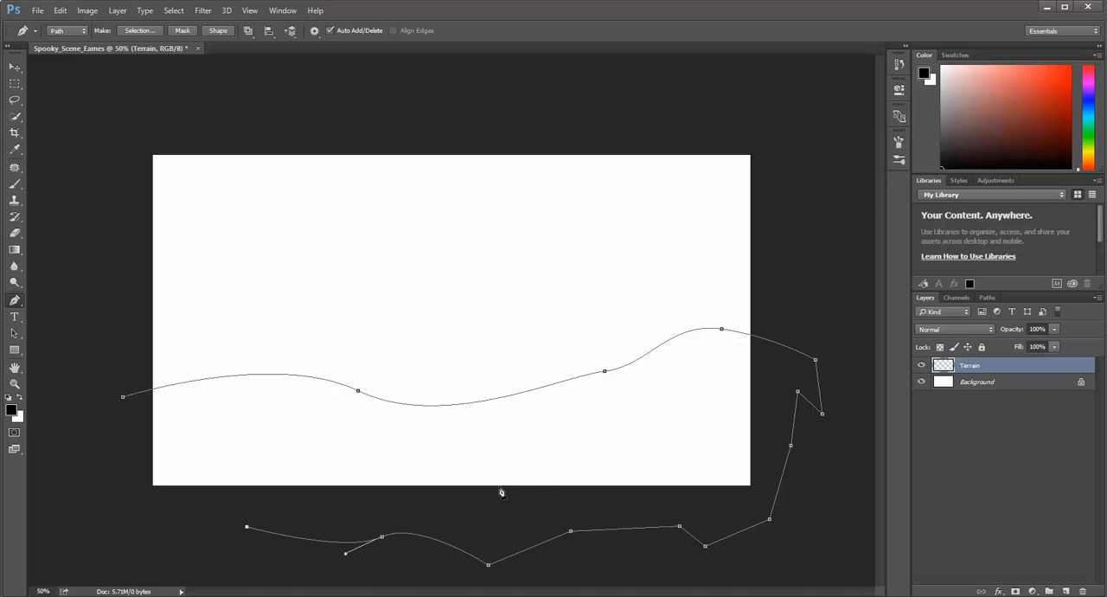
click(133, 528)
click(124, 398)
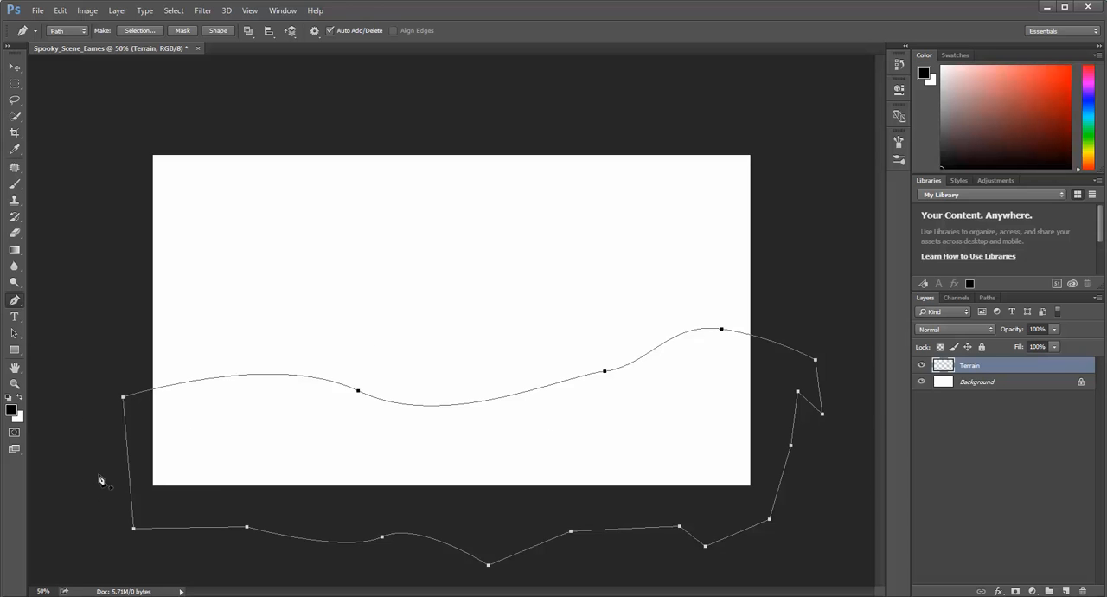
Set the Pen tool's mode to Shape, try to move the closed path, and discard it from the canvas.
click(72, 38)
click(76, 48)
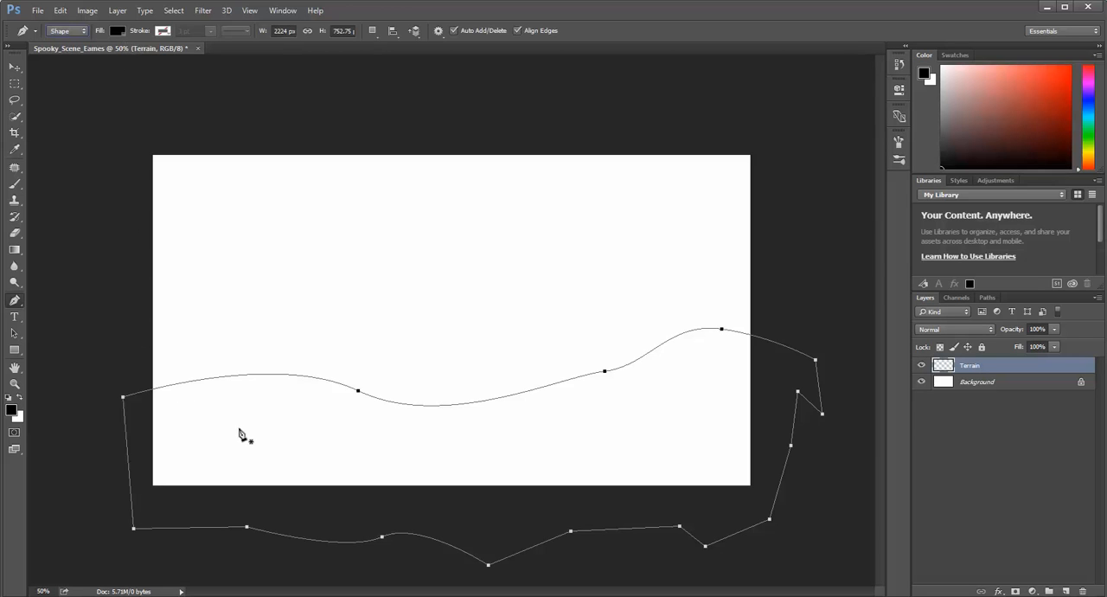
click(15, 67)
drag(294, 437, 496, 514)
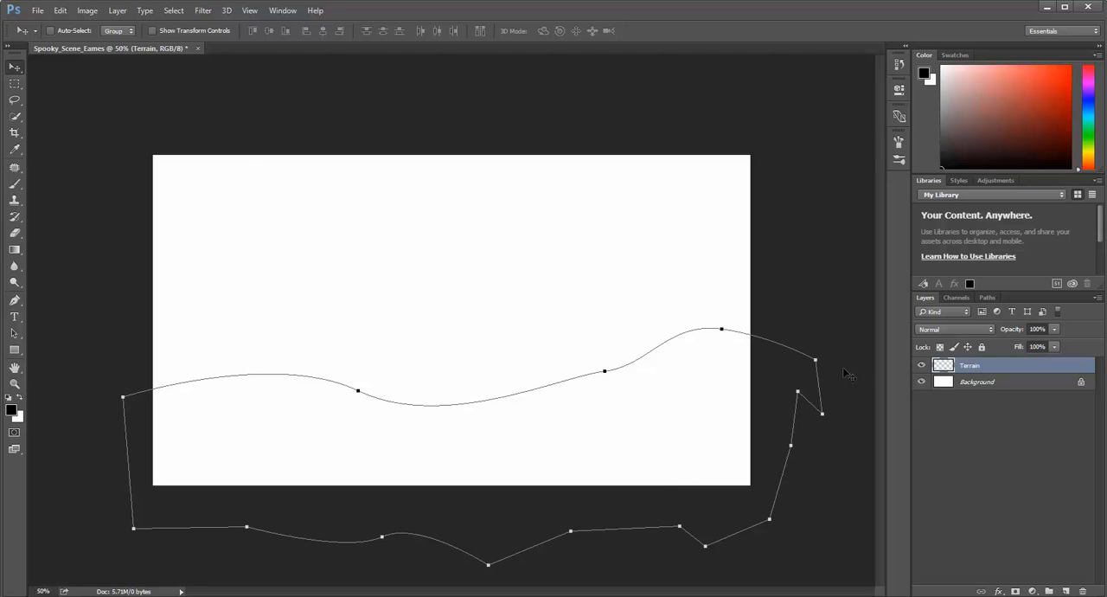
drag(820, 362, 819, 362)
click(672, 340)
drag(681, 340, 837, 369)
click(974, 375)
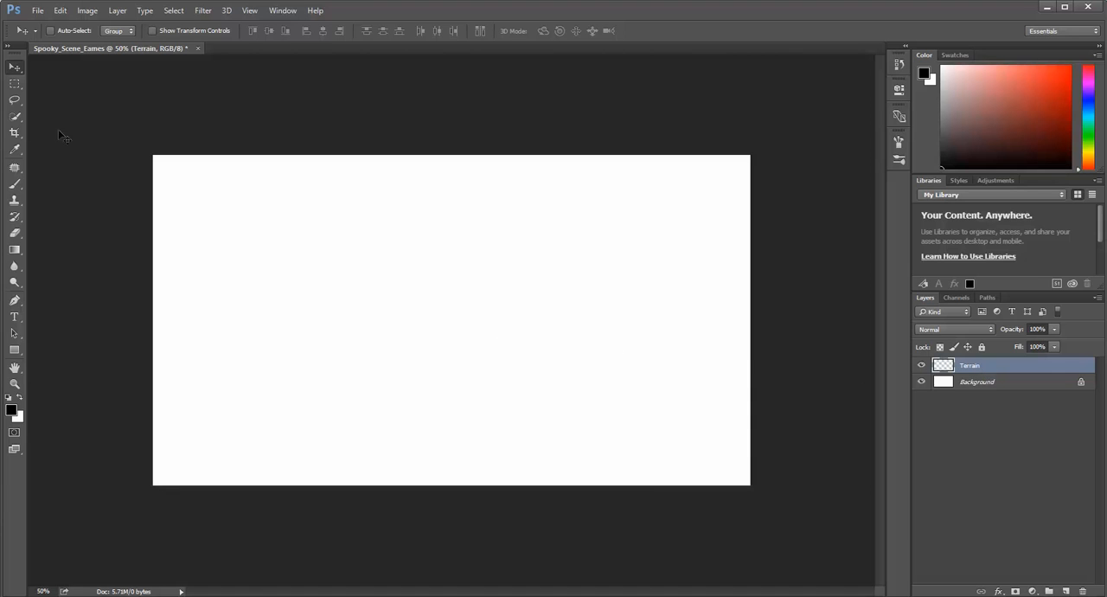
Draw a closed black shape with two rolling hills on the Terrain layer using the Pen tool, extending its sides and base beyond the canvas.
click(14, 300)
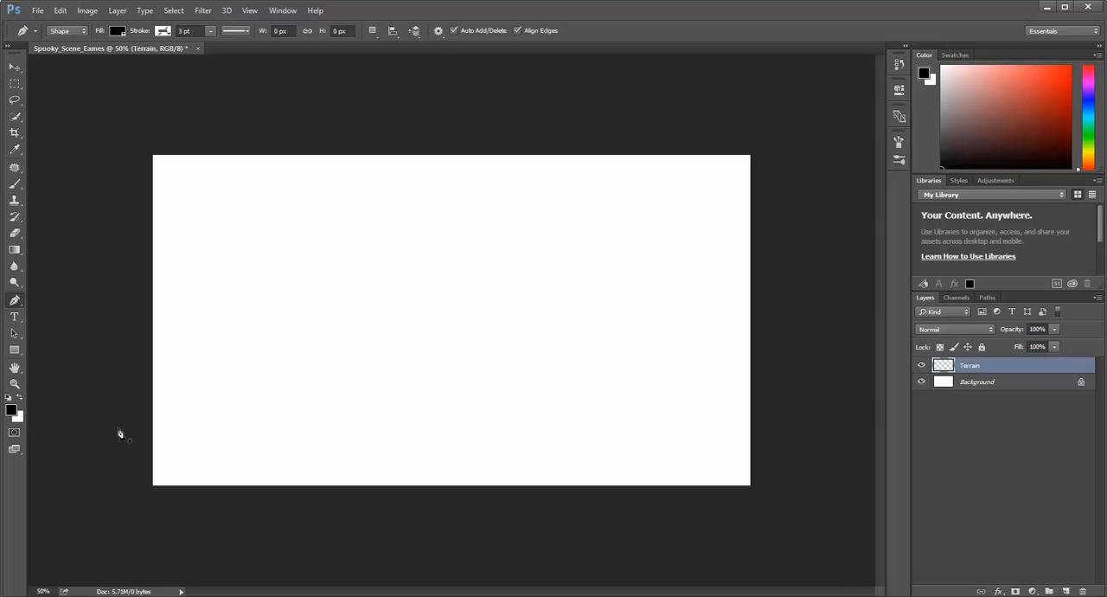
click(106, 391)
drag(347, 356, 443, 404)
drag(629, 410, 666, 382)
drag(736, 357, 776, 358)
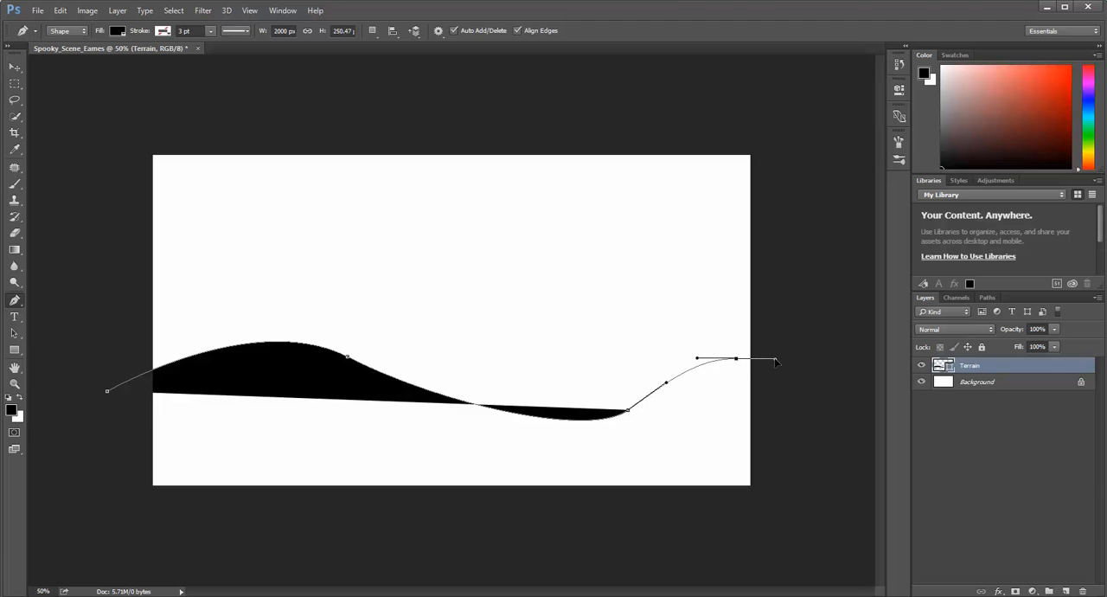
click(815, 510)
drag(667, 531, 671, 531)
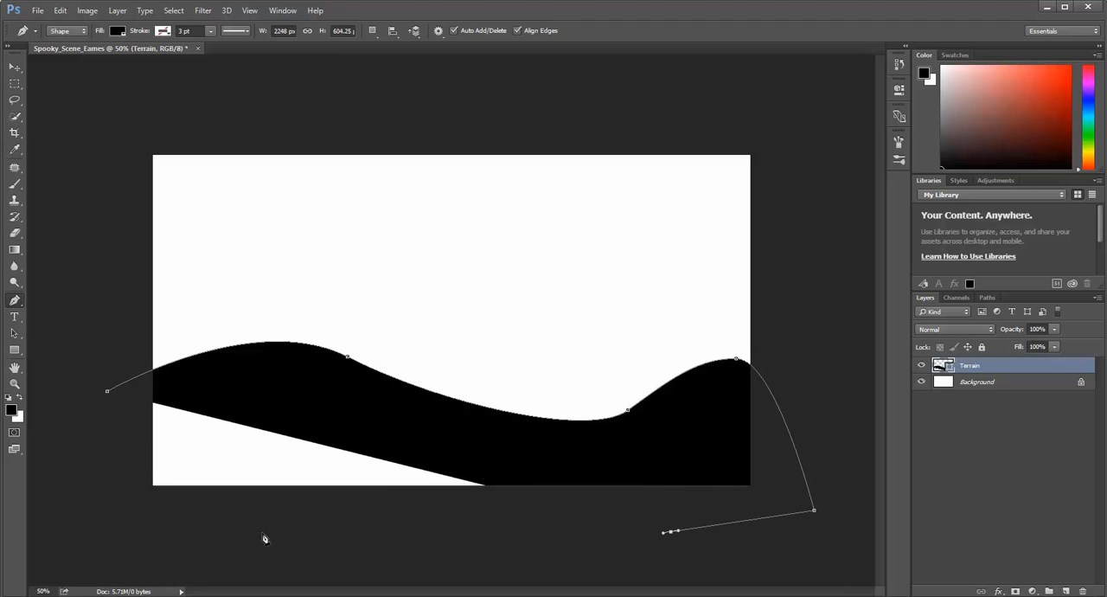
click(131, 546)
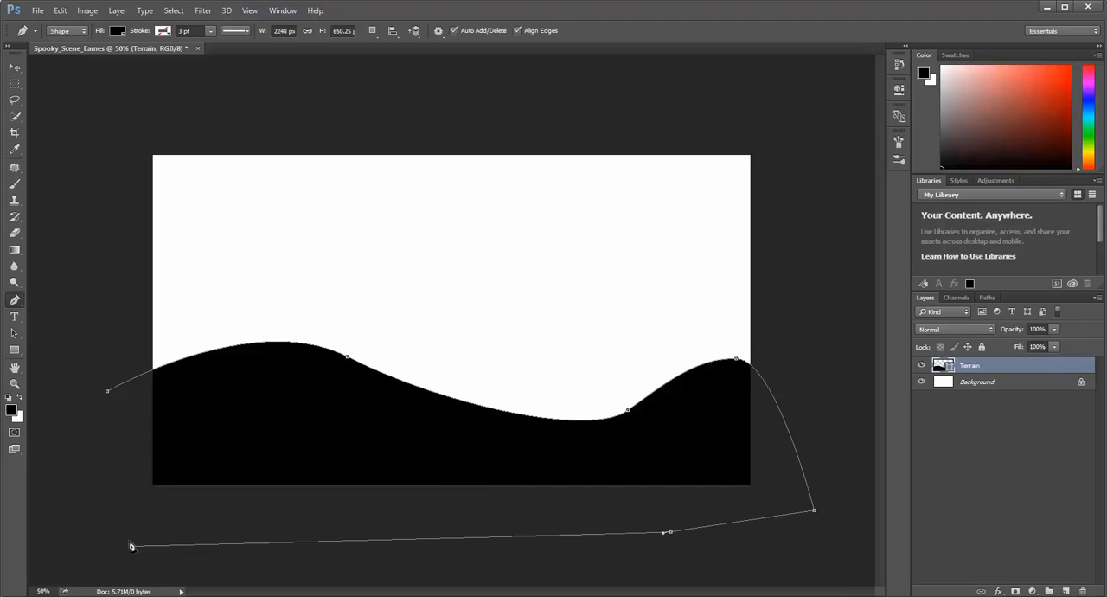
click(108, 392)
Try orange, green, pink and blue fills on the terrain shape, and return its fill to black.
click(118, 31)
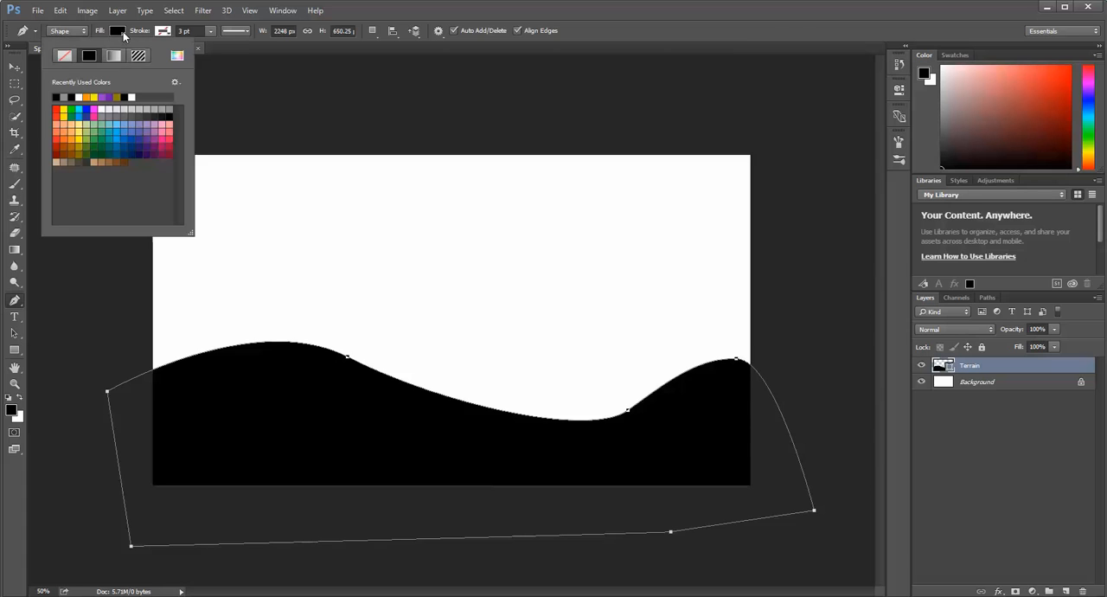
click(61, 139)
click(109, 133)
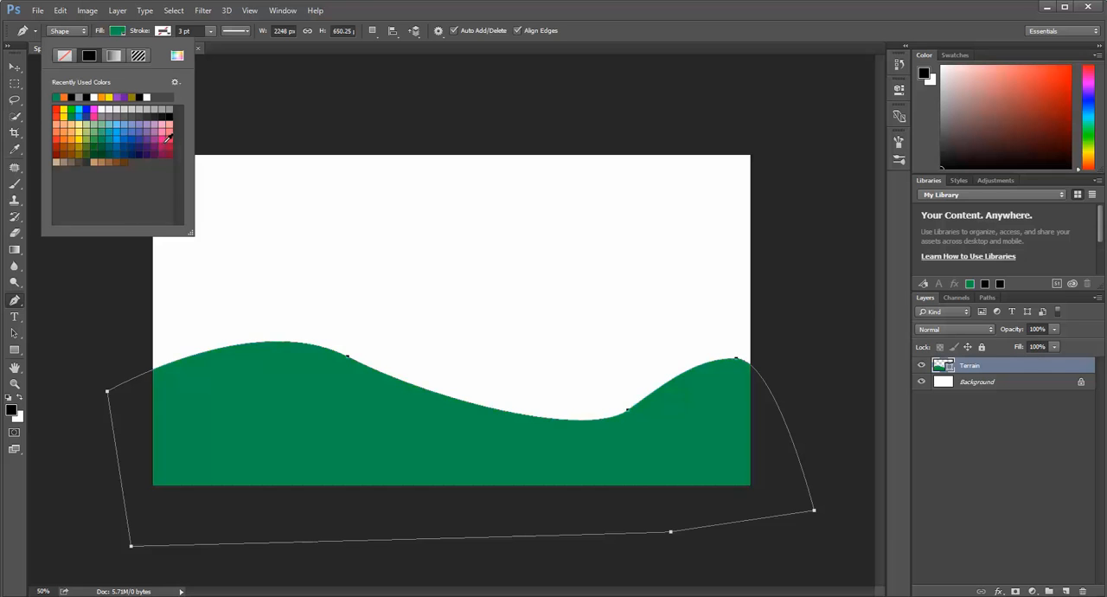
click(160, 136)
click(126, 134)
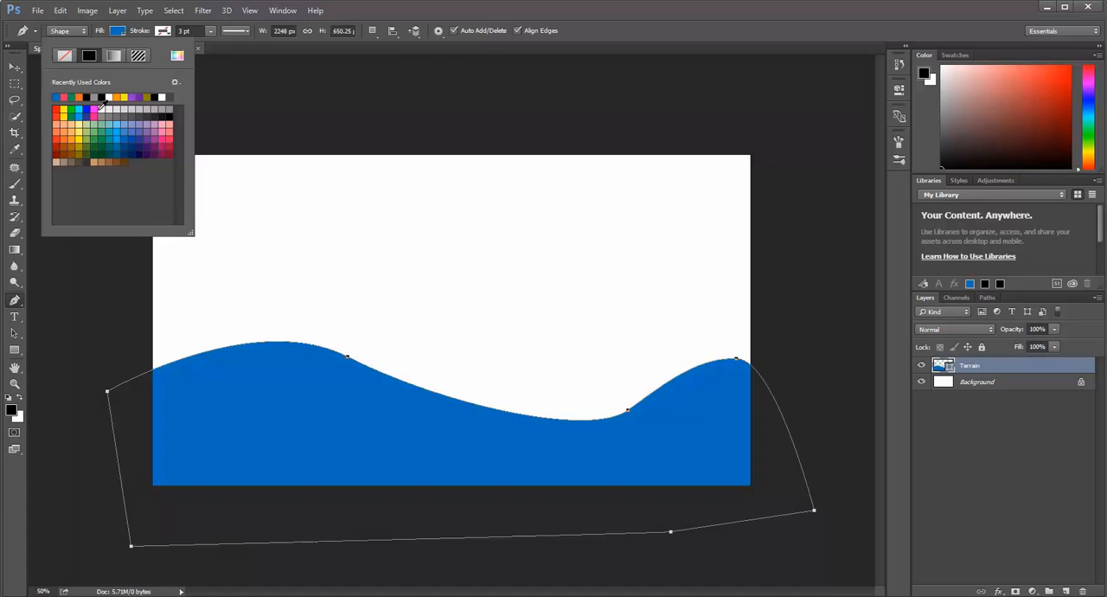
click(170, 110)
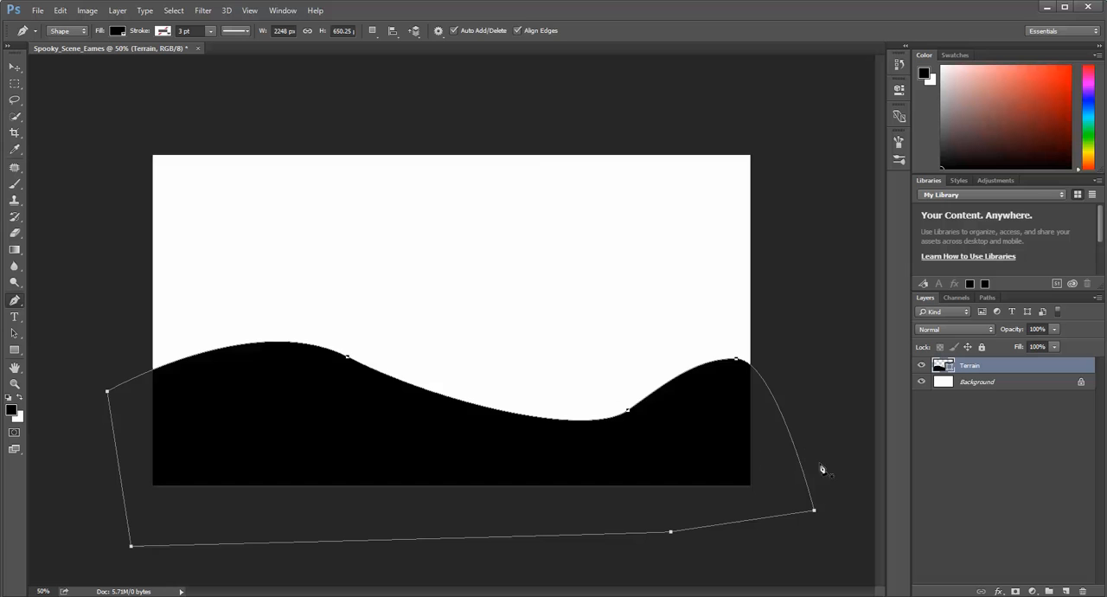
Create a new layer above the Terrain layer and name it sky.
click(1067, 591)
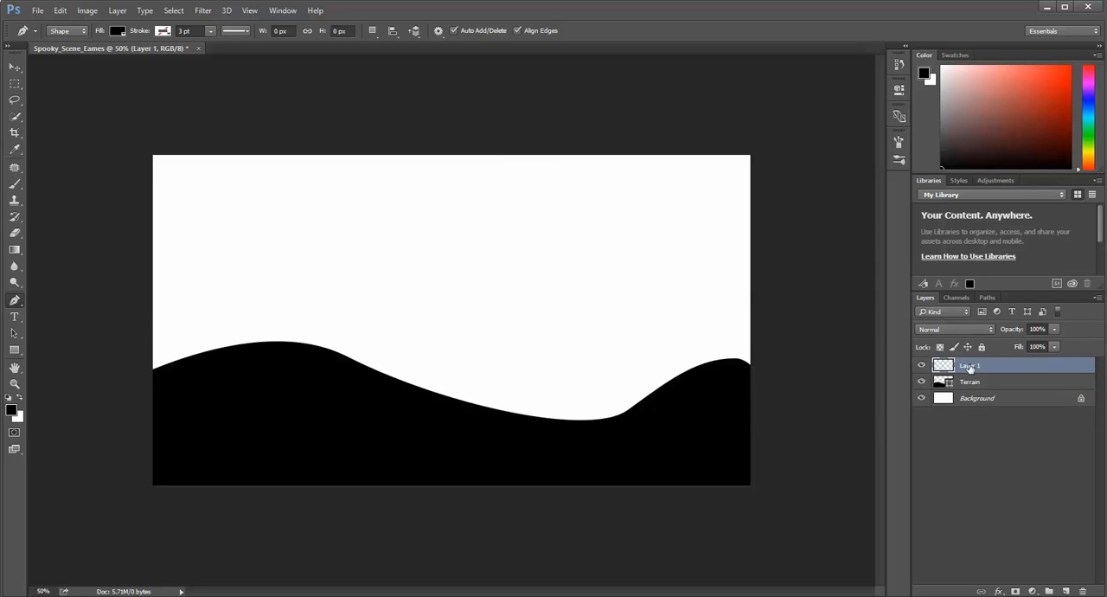
double_click(971, 365)
text(sky)
key(Return)
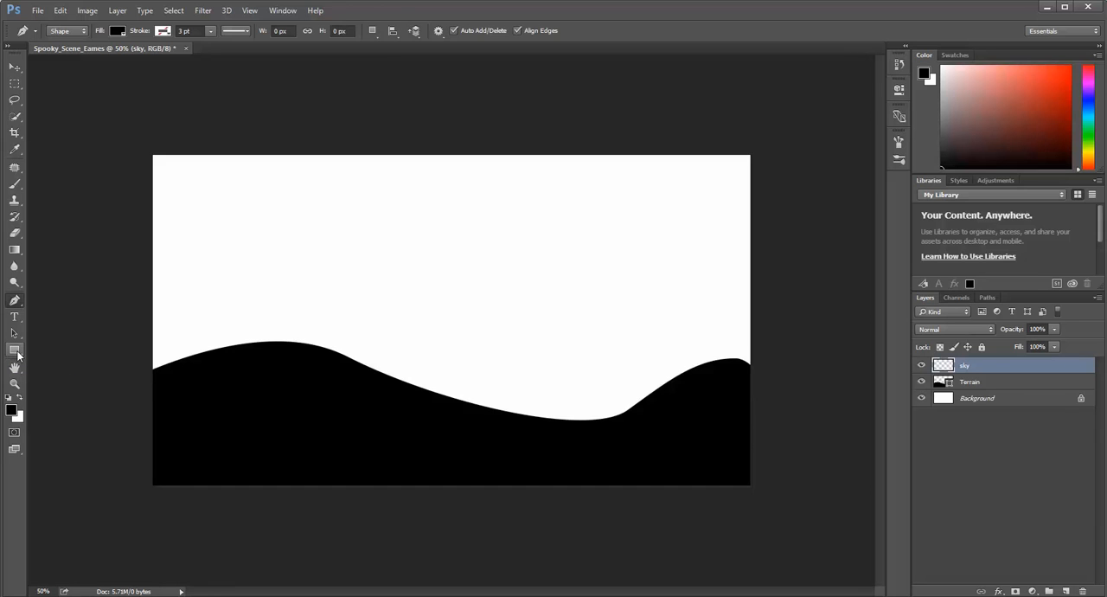
Choose the Gradient tool and set the foreground color to bright purple and the background color to near-black.
click(14, 251)
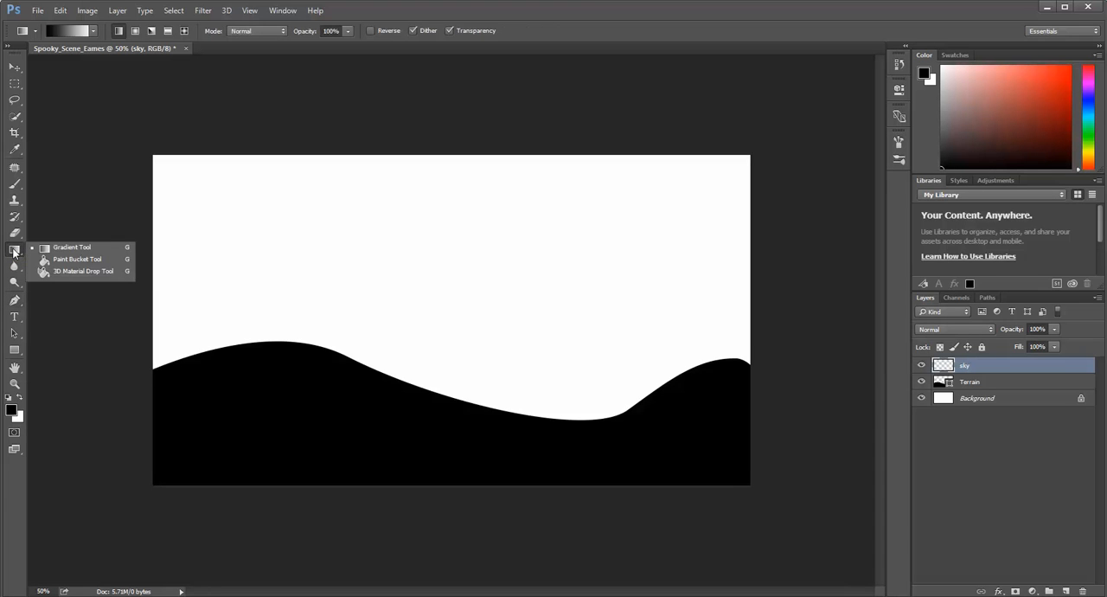
click(74, 258)
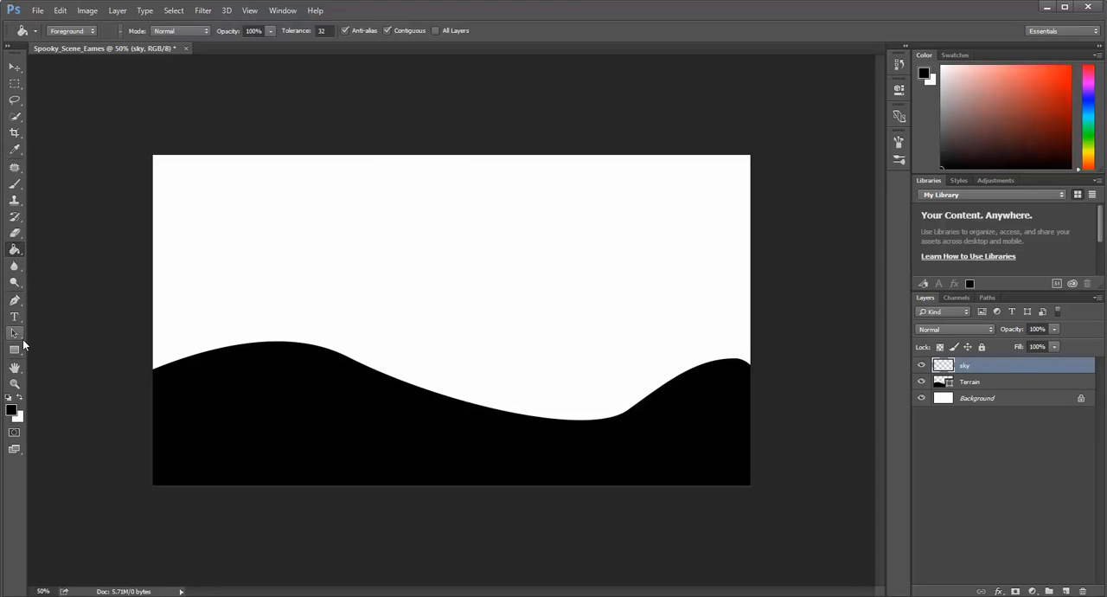
click(15, 251)
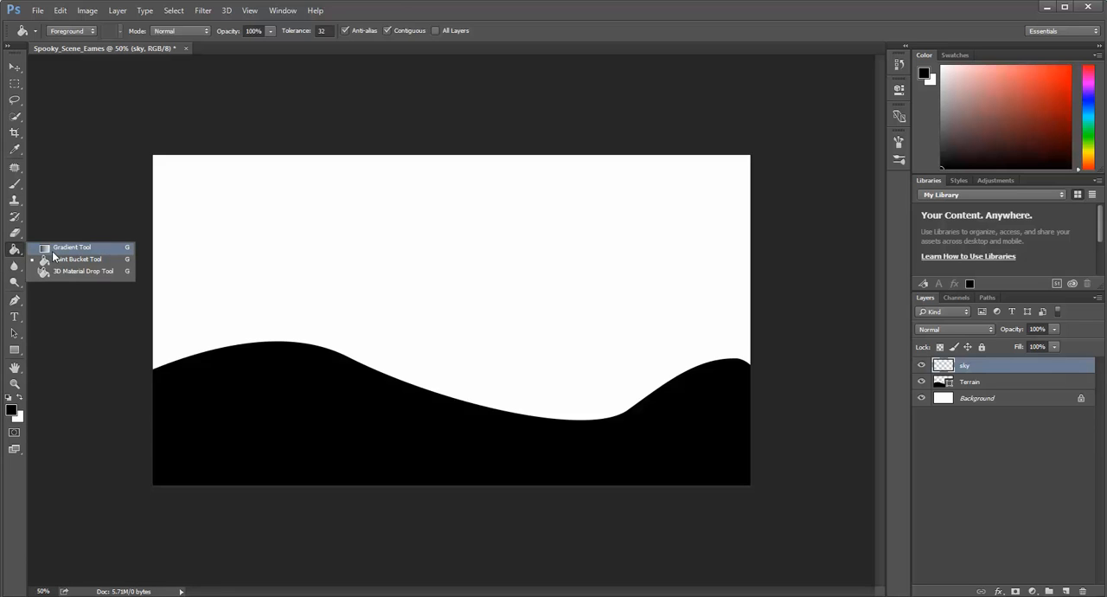
click(53, 250)
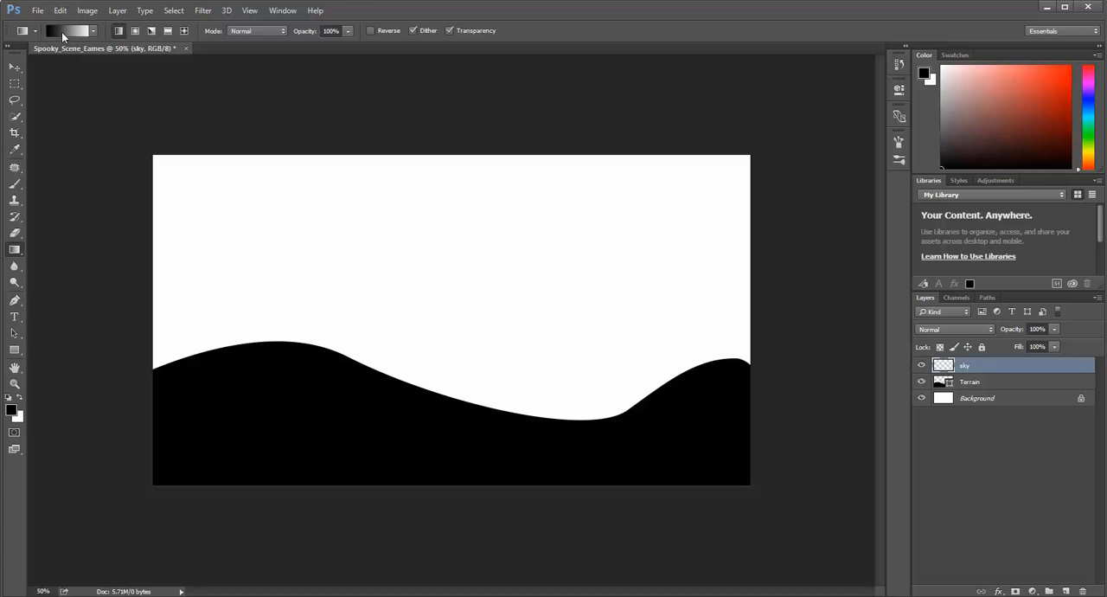
click(12, 410)
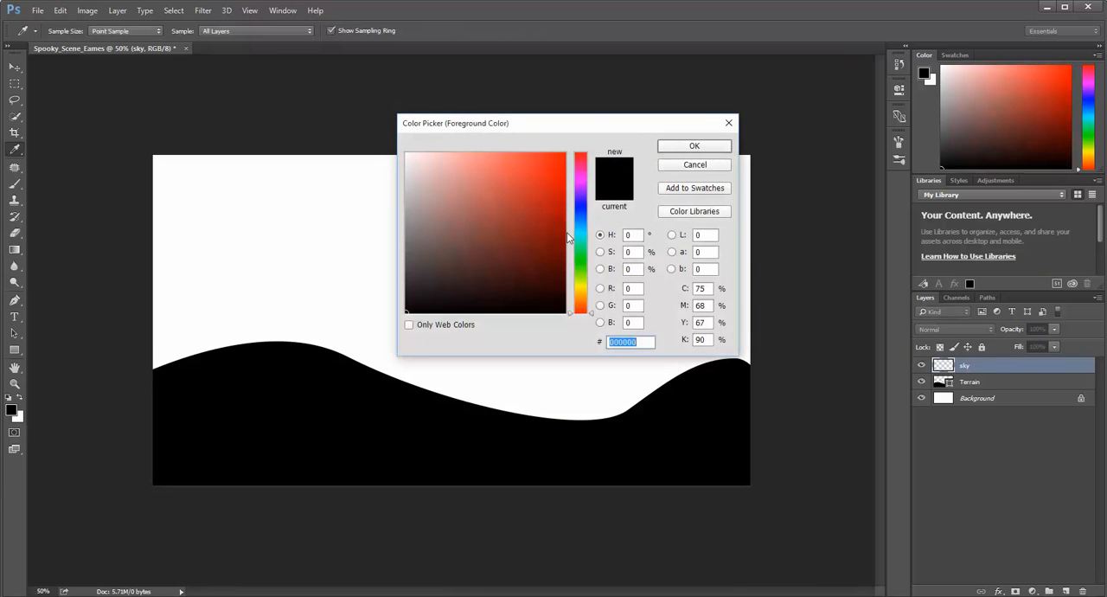
drag(581, 223, 548, 173)
click(695, 145)
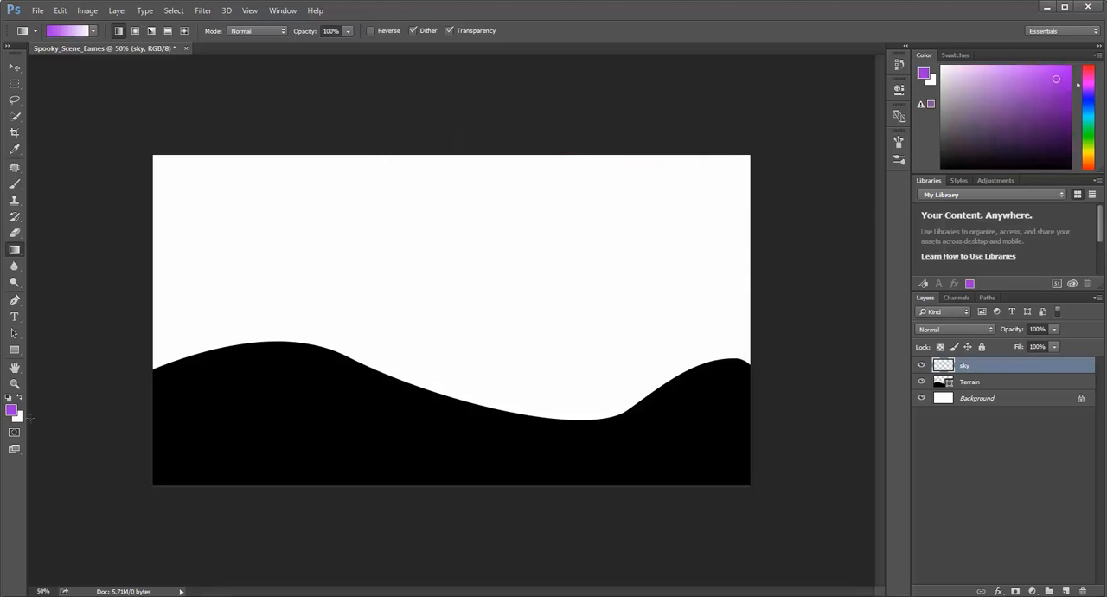
click(17, 417)
click(536, 305)
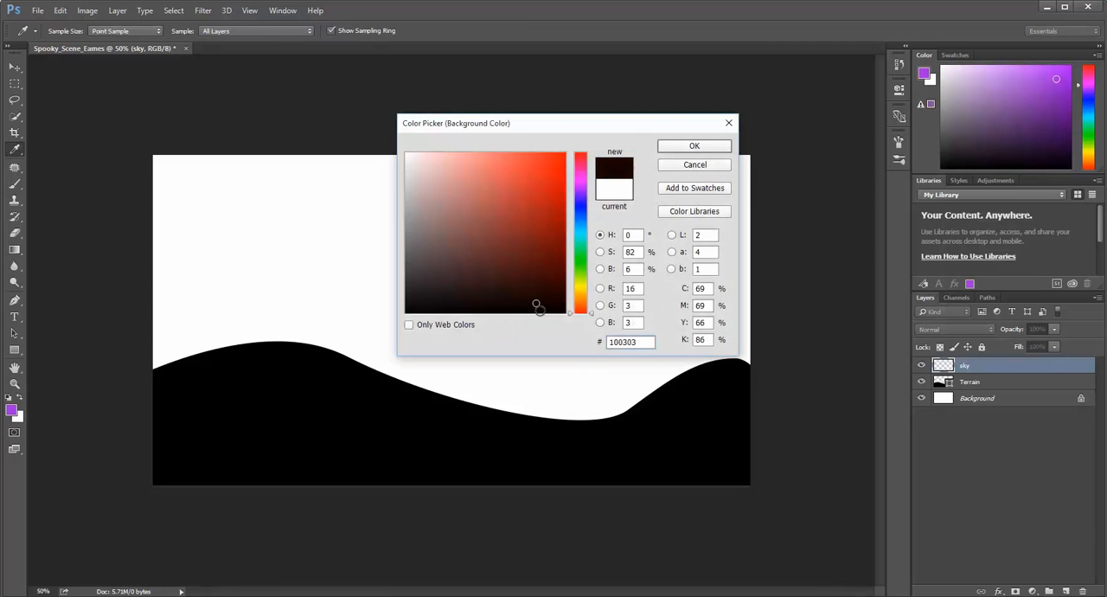
click(678, 147)
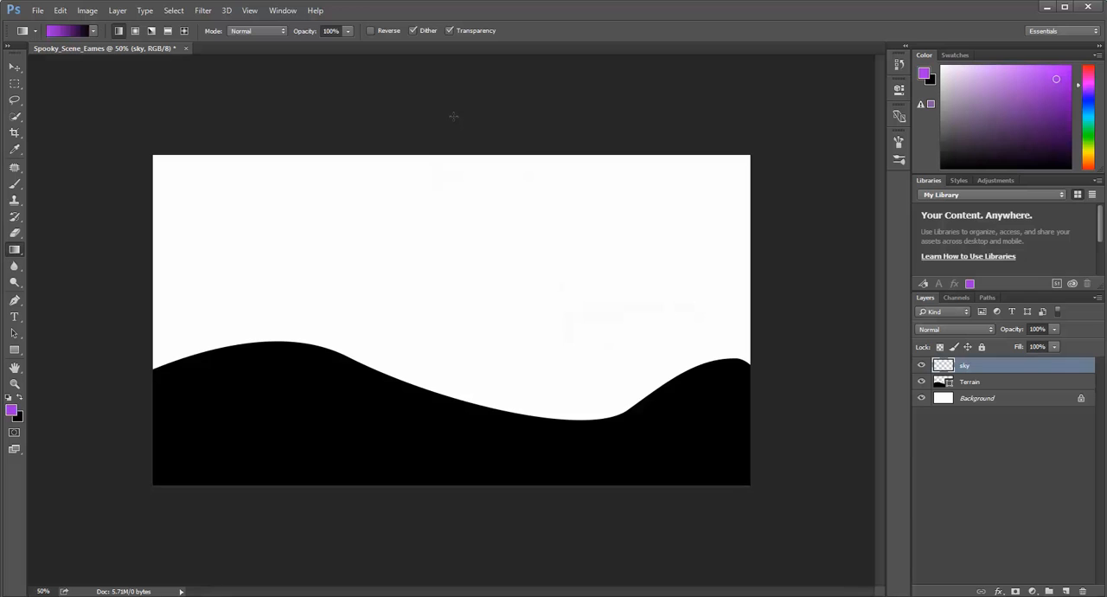
Try a vertical purple-to-black gradient on the sky layer from above the canvas to below it, and undo it.
drag(453, 116, 458, 523)
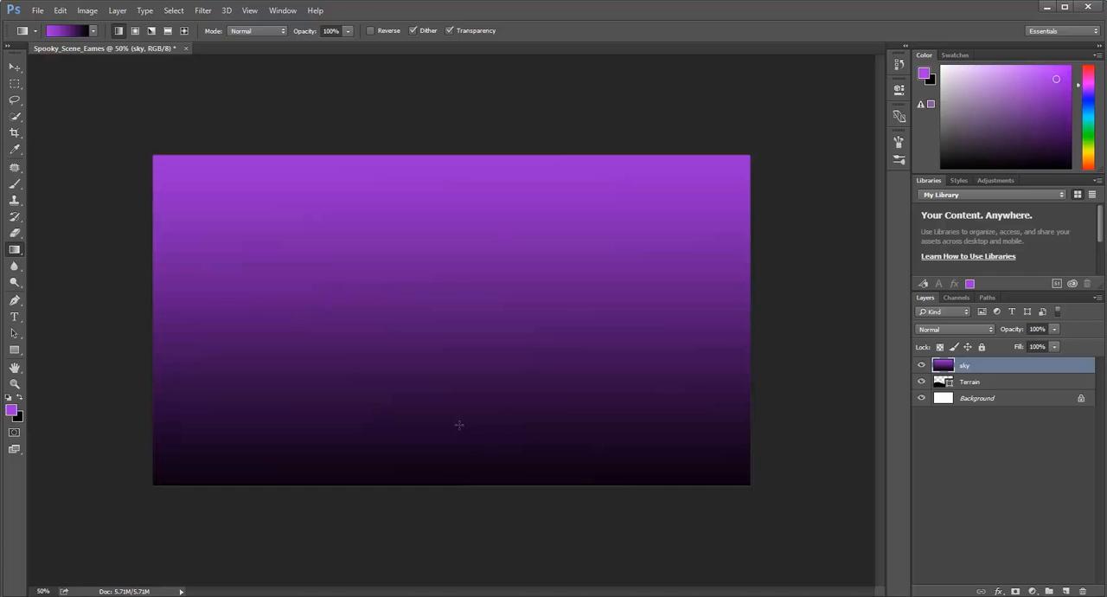
key(ctrl+z)
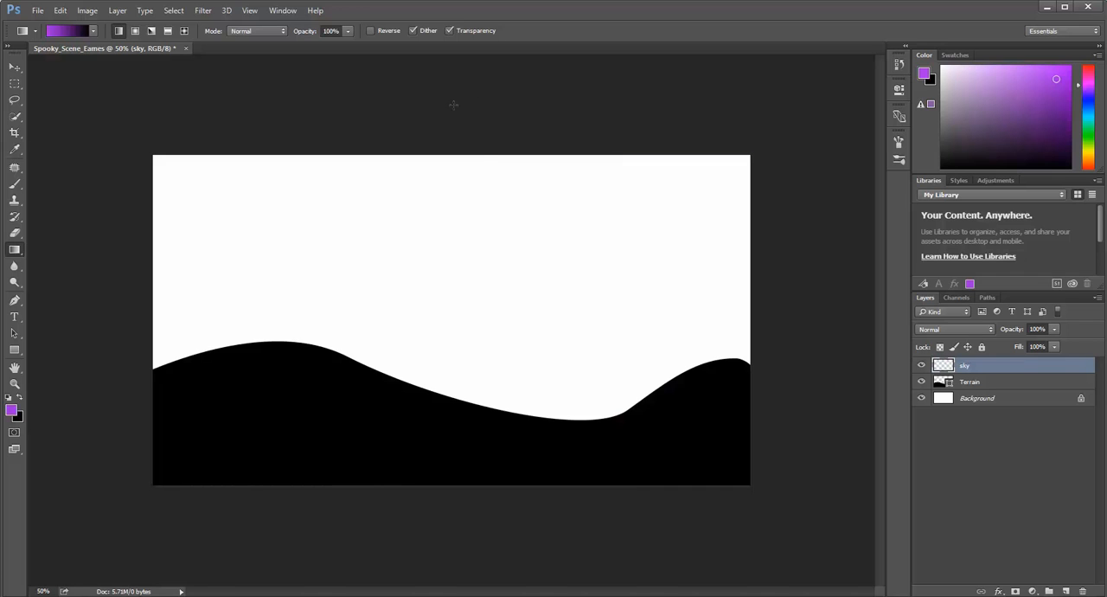
Try a short and a medium-length vertical purple-to-black gradient on the sky layer, undoing each one.
drag(443, 114, 447, 196)
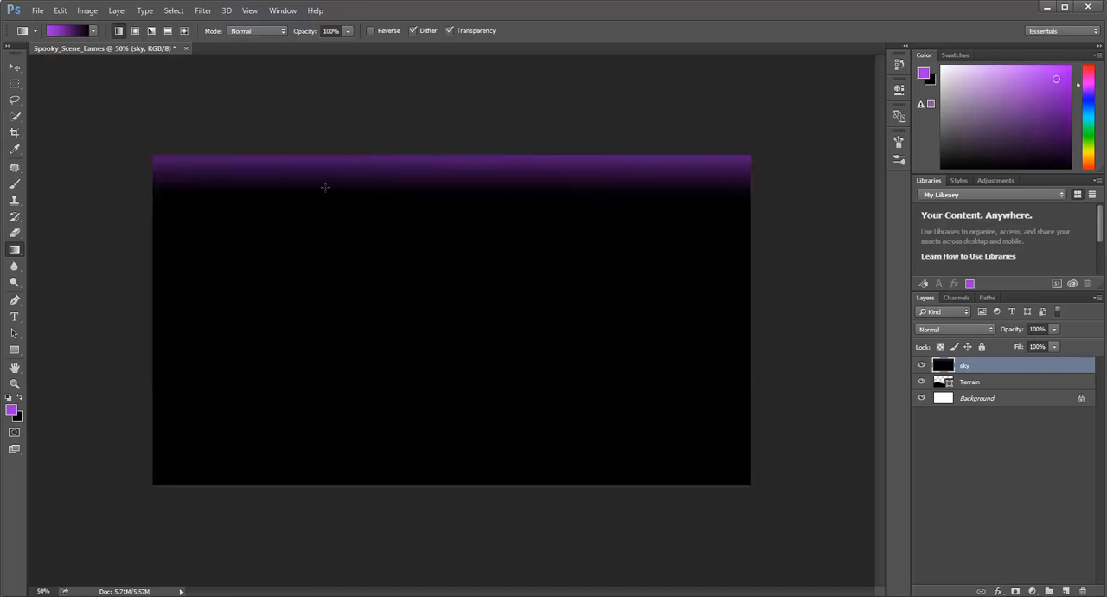
key(ctrl+z)
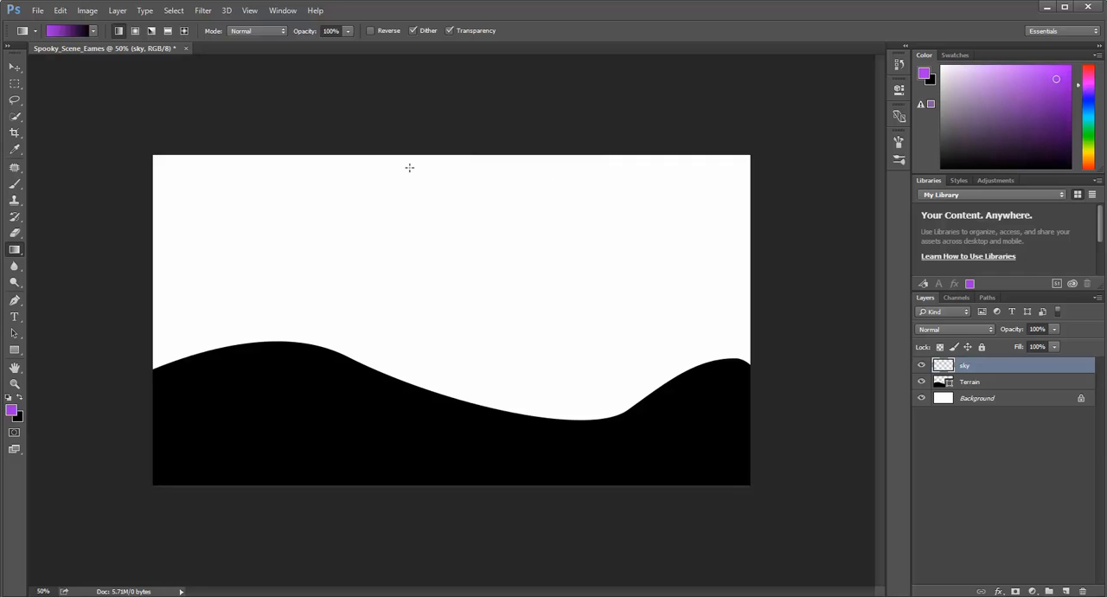
drag(476, 132, 483, 369)
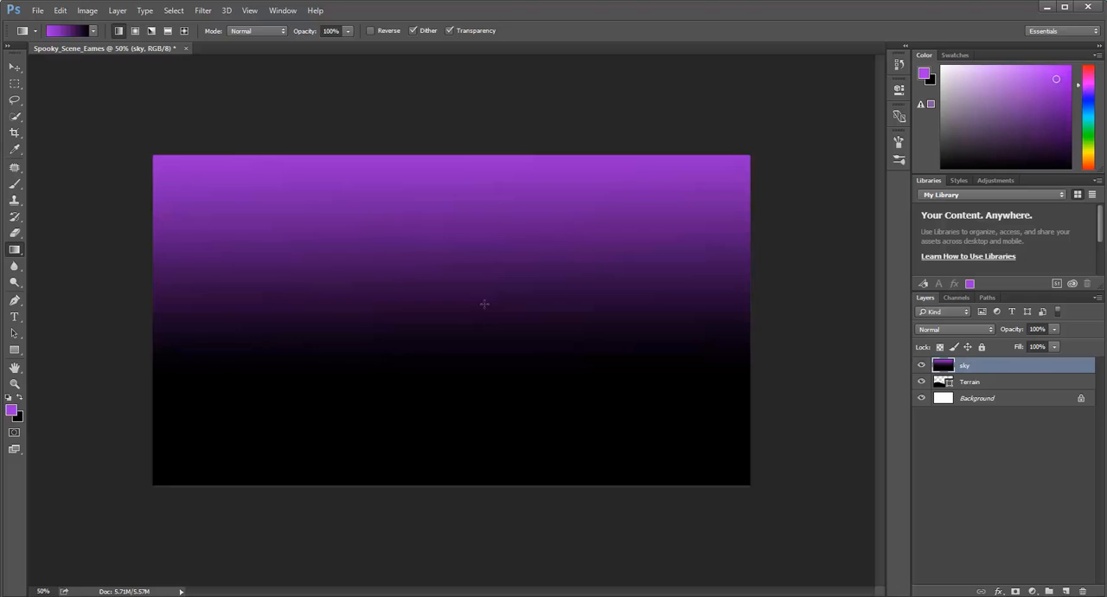
key(ctrl+z)
Fill the sky layer with a vertical purple-to-black gradient reaching the canvas's lower edge, and place the layer below Terrain.
drag(467, 126, 489, 481)
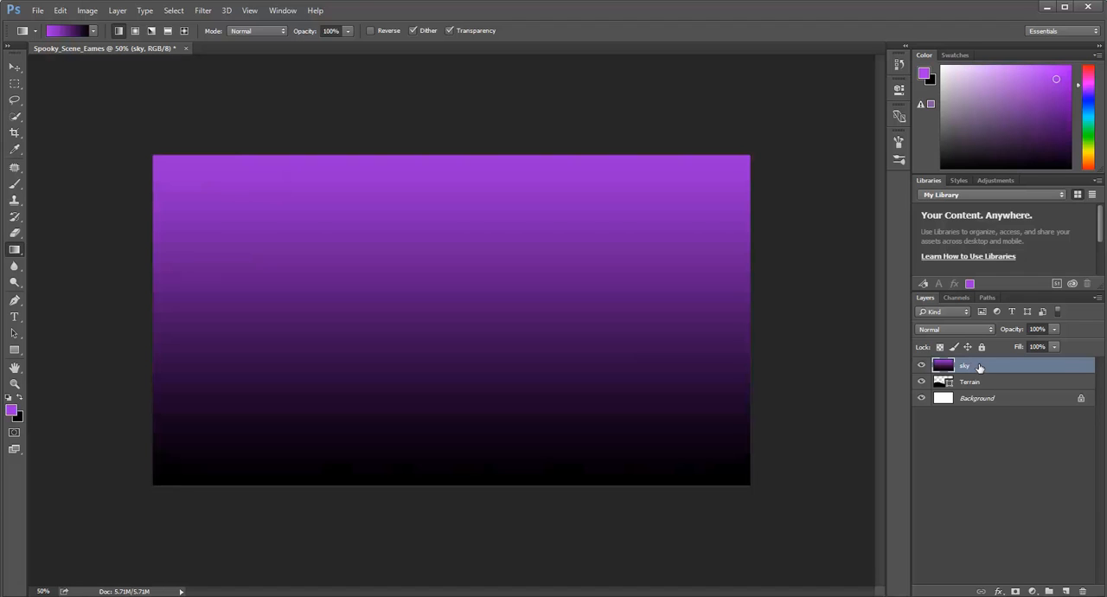
drag(979, 367, 981, 391)
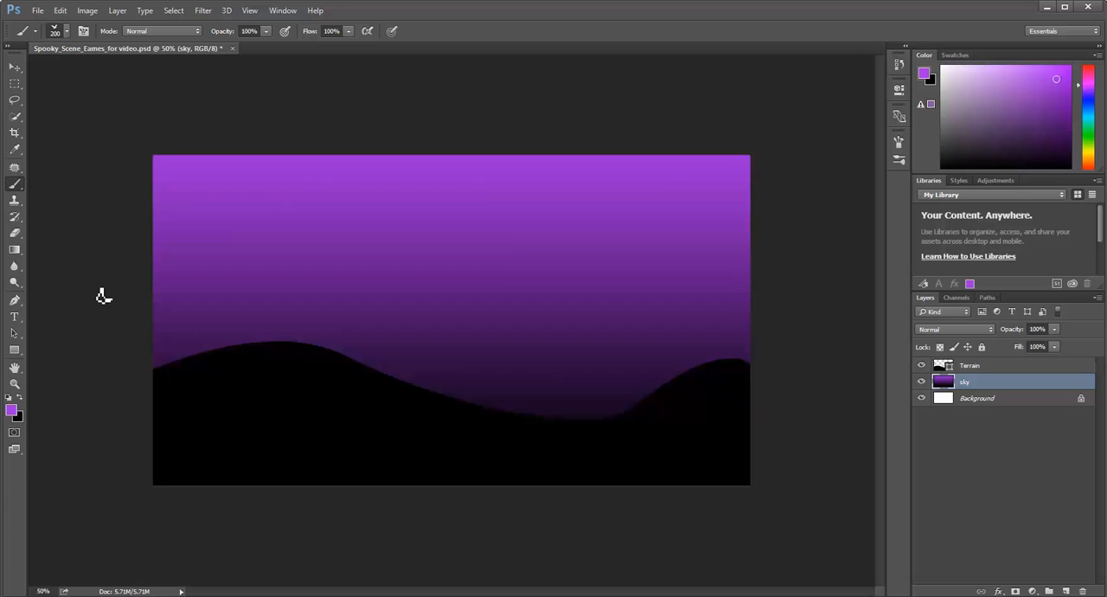
Choose the Brush tool with the 134 px grass-blade brush tip.
right_click(13, 194)
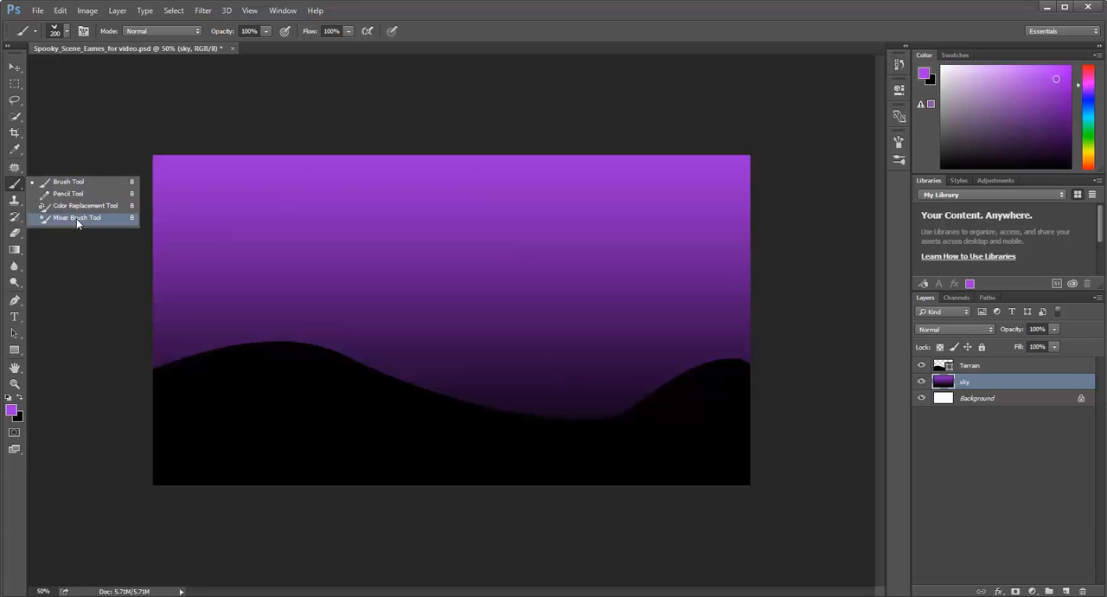
click(84, 181)
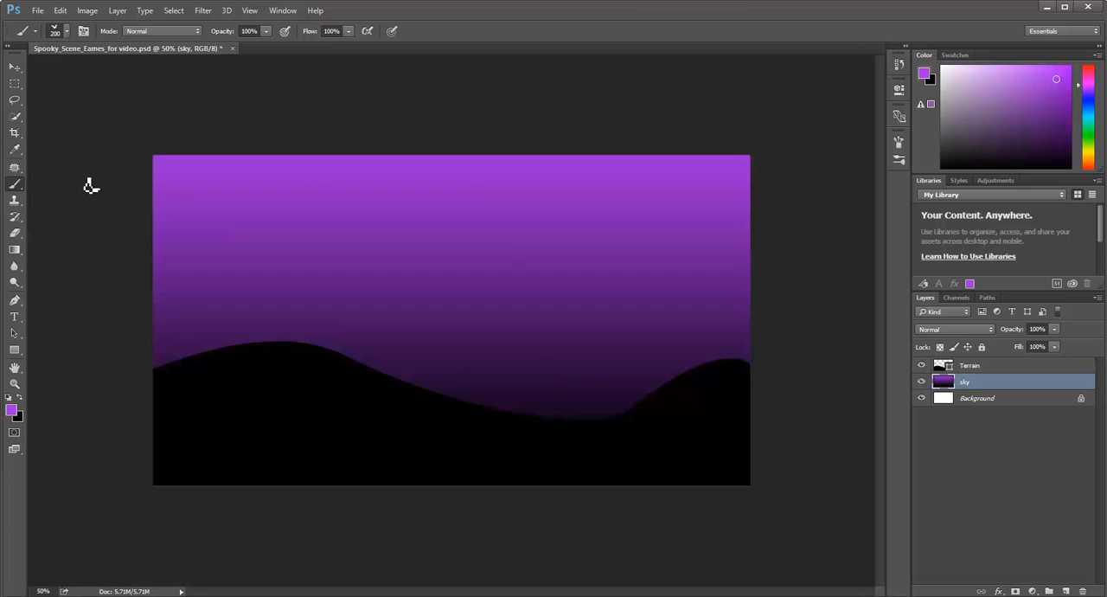
click(65, 34)
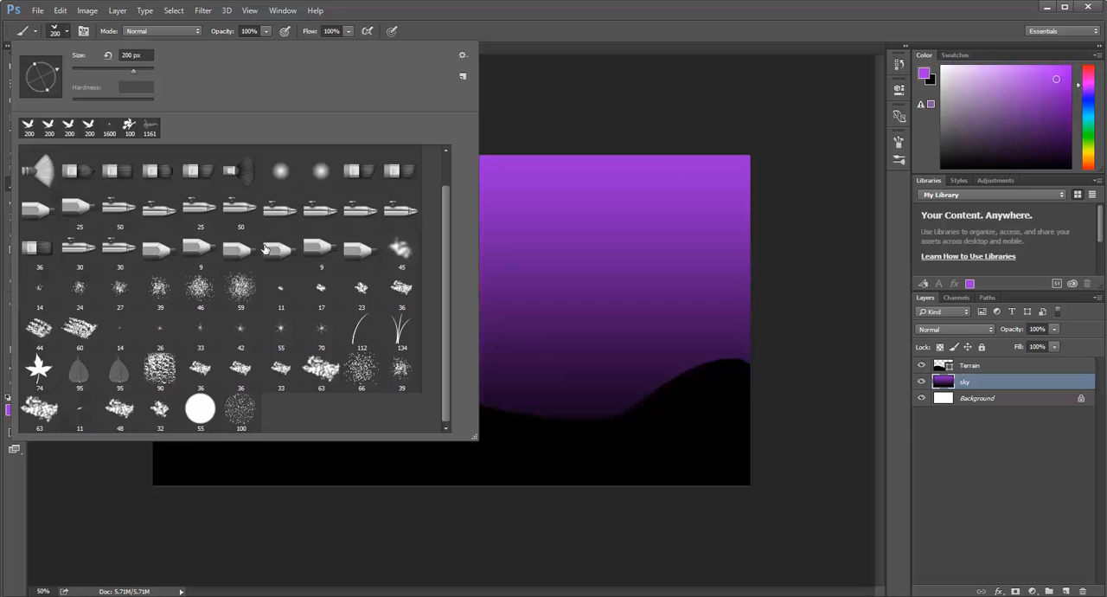
click(399, 333)
click(68, 32)
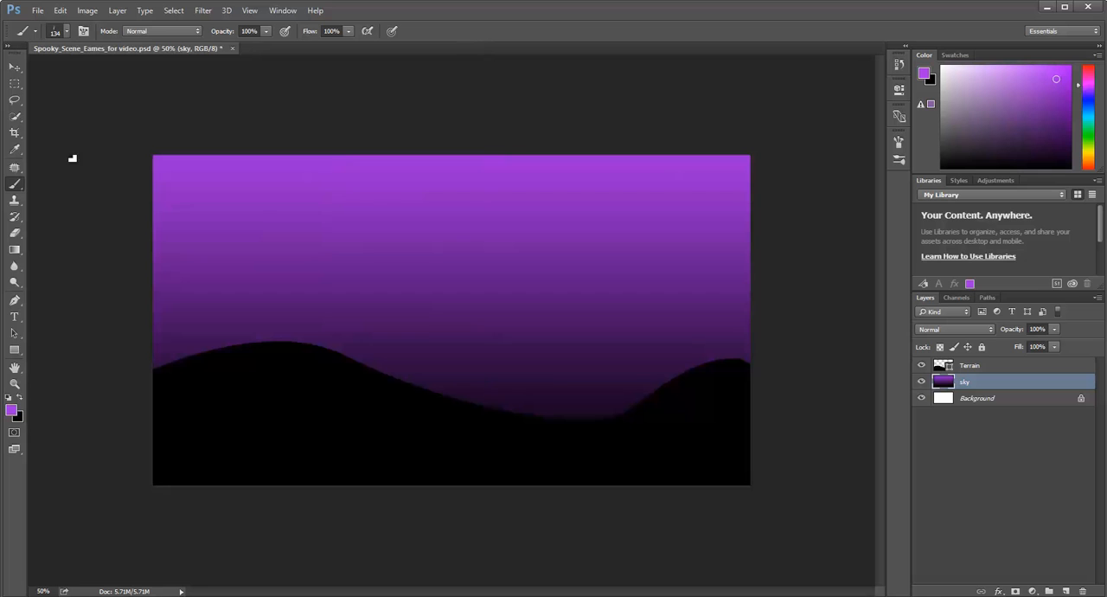
Set the foreground color to yellow, hex dec91a.
click(11, 410)
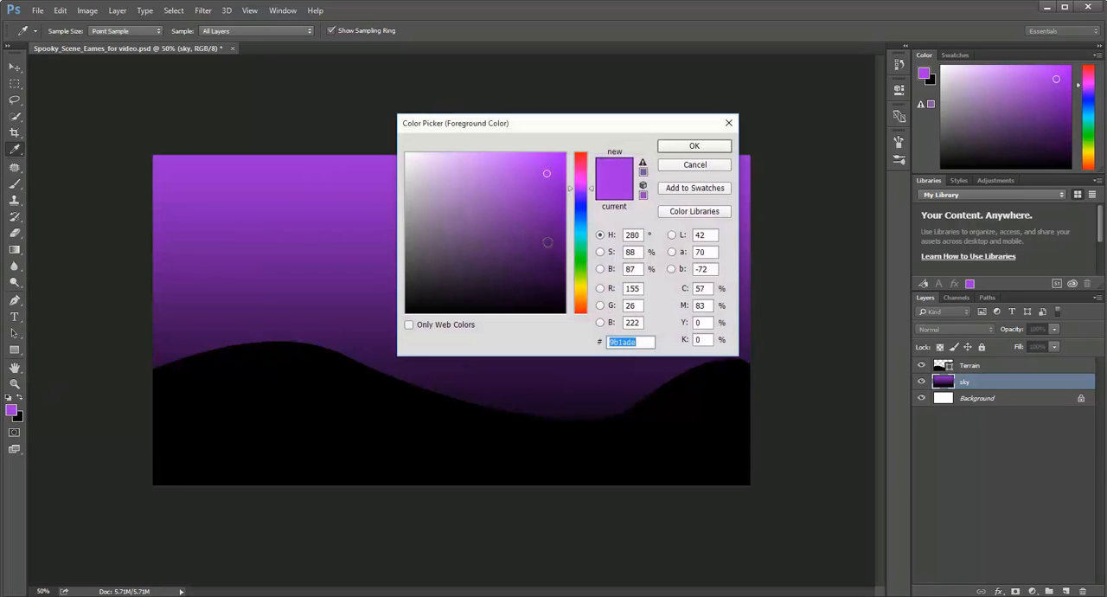
text(dec91a)
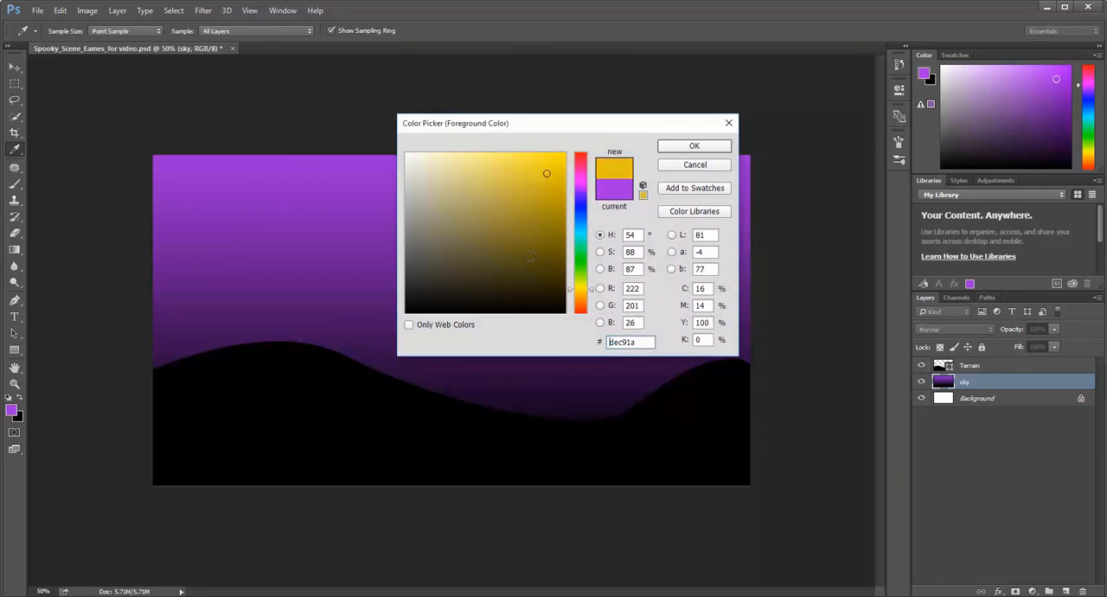
click(673, 145)
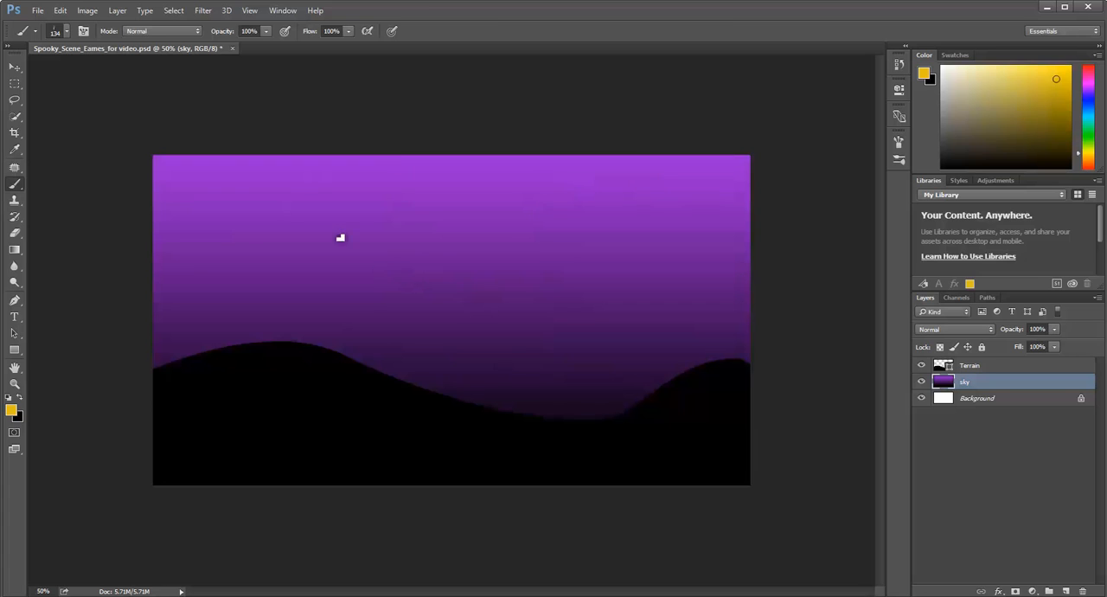
Set the grass brush size to 250 px and try a small tuft of grass in the sky.
click(68, 31)
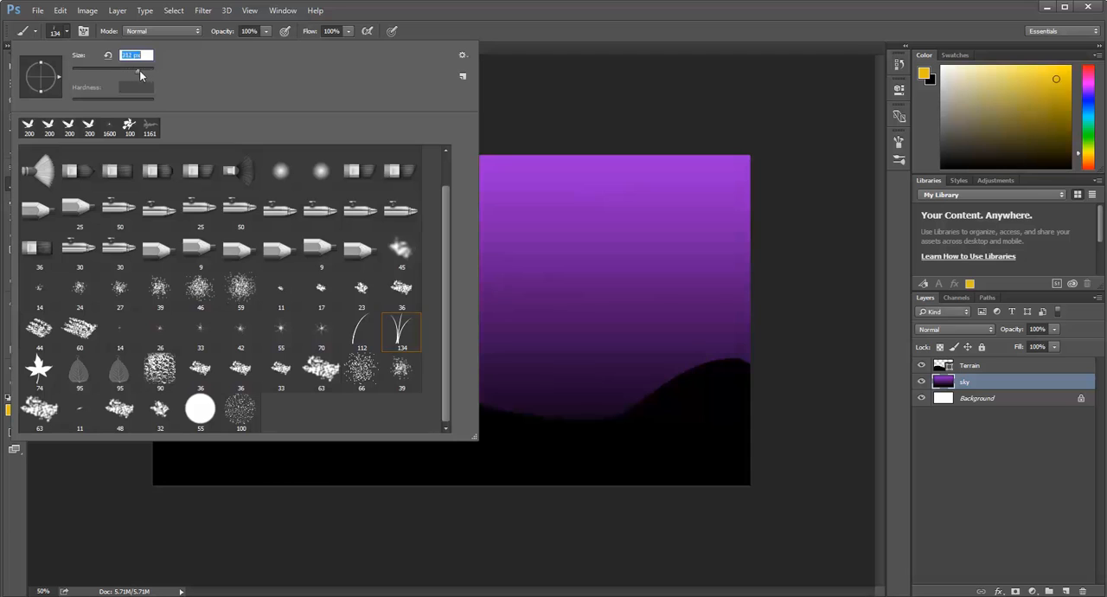
drag(145, 72, 131, 72)
click(521, 232)
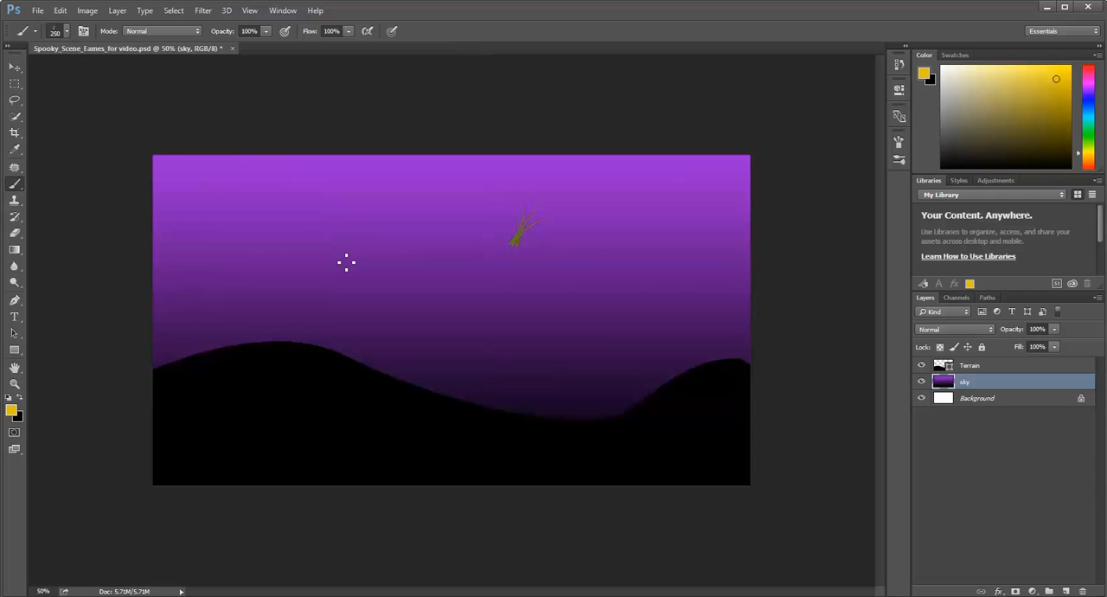
Try the grass brush at different sizes up to 2200 px, painting huge grass blades across the sky layer.
key(])
key(])
key(])
key(])
key(])
key(])
key(])
key(])
key(])
key(])
key(bracketleft)
key(bracketleft)
key(bracketleft)
key(bracketleft)
key(bracketleft)
key(bracketleft)
key(bracketleft)
key(bracketleft)
key(bracketleft)
key(bracketleft)
key(bracketleft)
key(bracketleft)
key(bracketleft)
key(bracketleft)
key(bracketleft)
key(bracketleft)
key(bracketleft)
key(bracketleft)
key(bracketleft)
key(bracketleft)
click(527, 253)
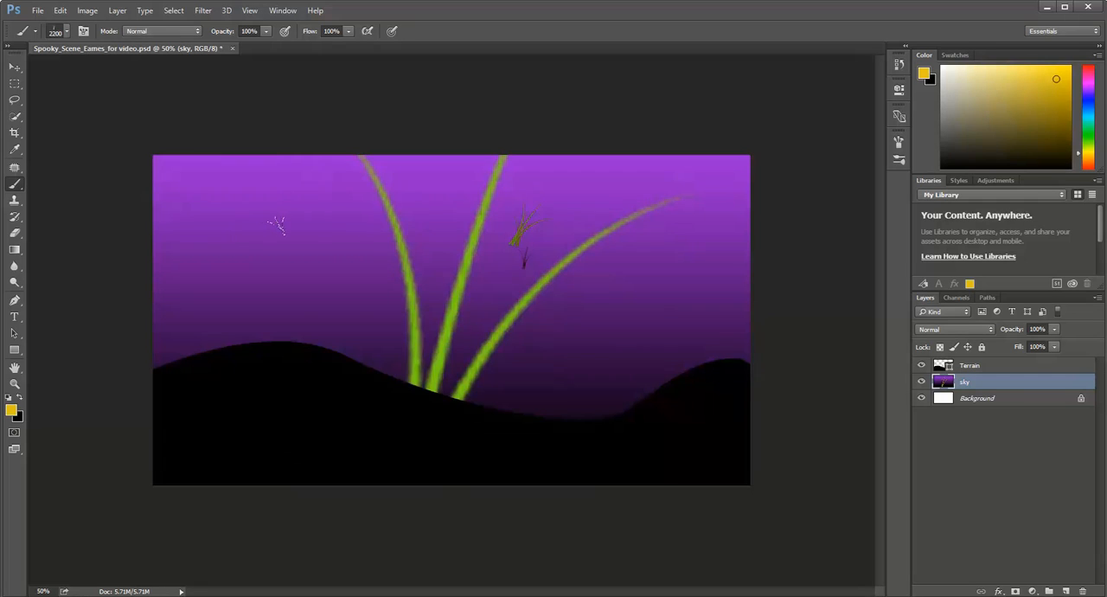
click(275, 226)
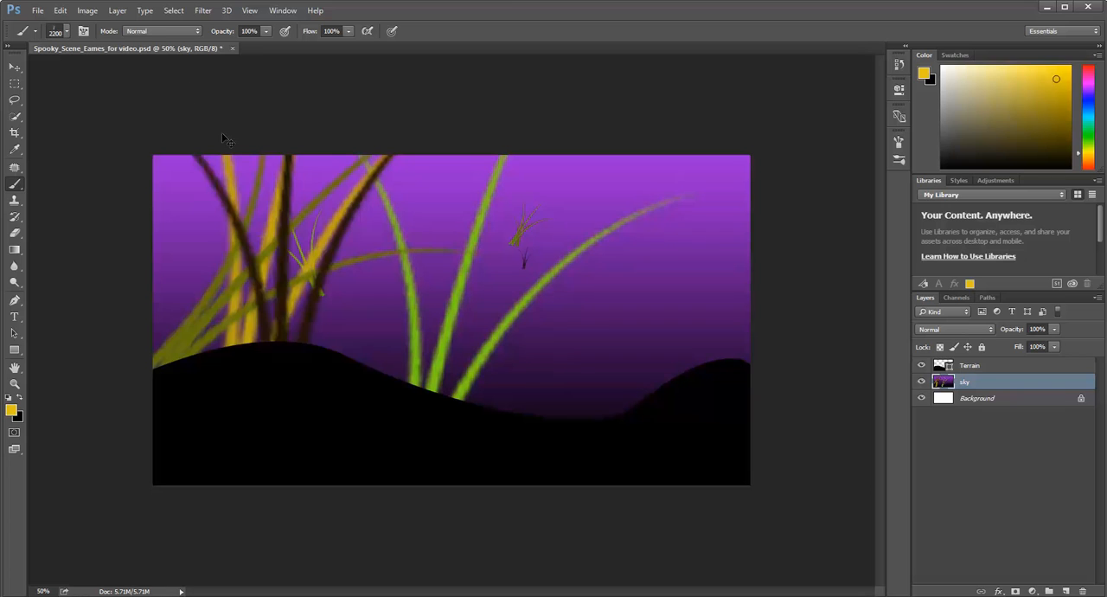
Undo all the grass strokes on the sky layer.
key(ctrl+z)
key(ctrl+z)
key(ctrl+z)
key(ctrl+z)
key(ctrl+z)
key(ctrl+z)
key(ctrl+z)
key(ctrl+z)
key(ctrl+z)
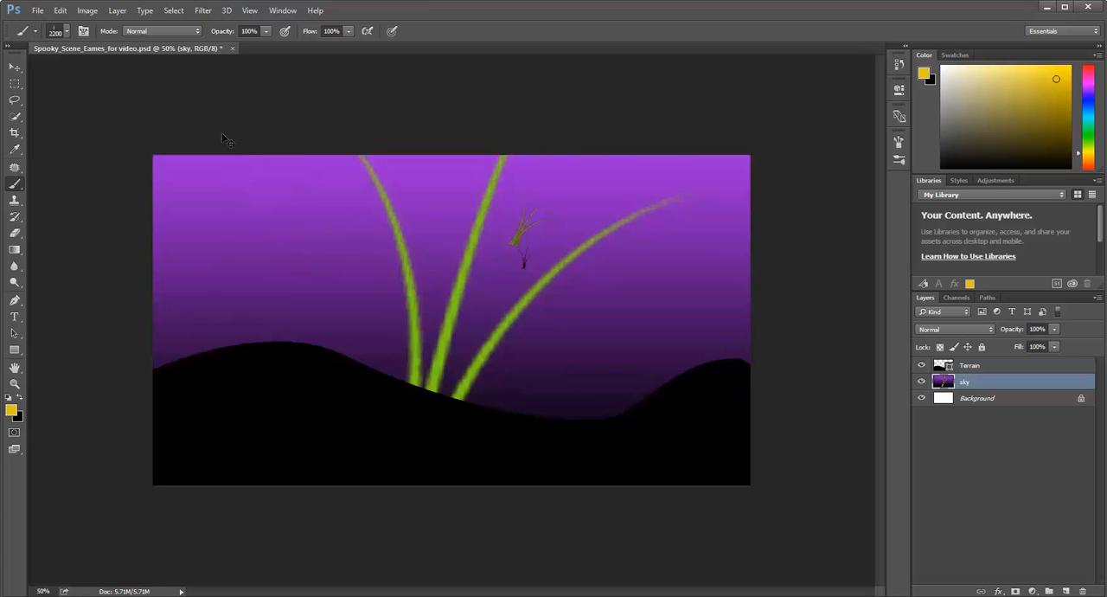
key(ctrl+alt+z)
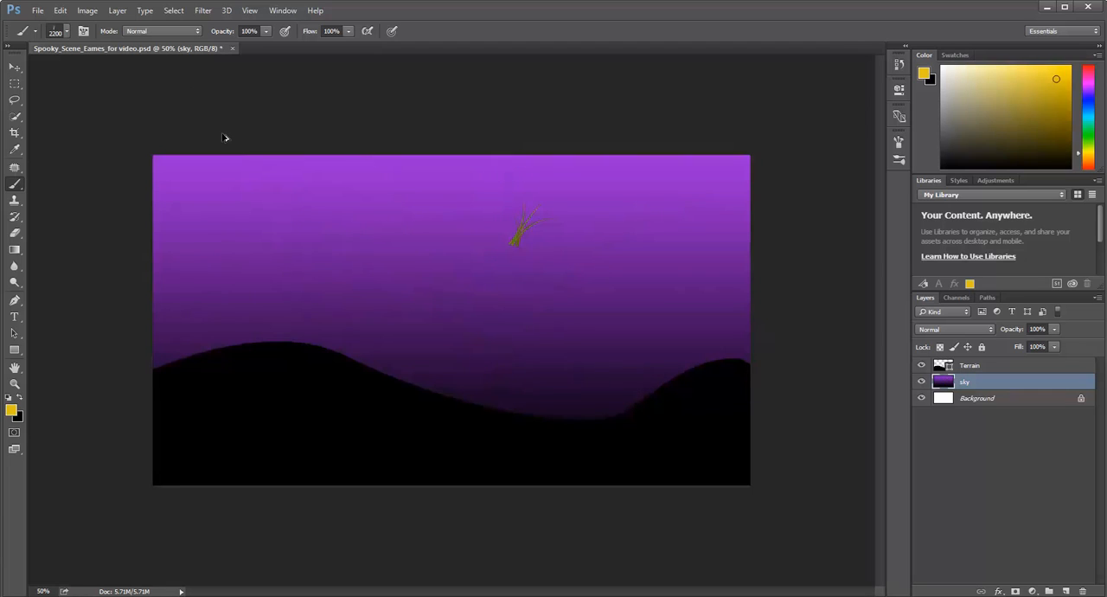
key(ctrl+alt+z)
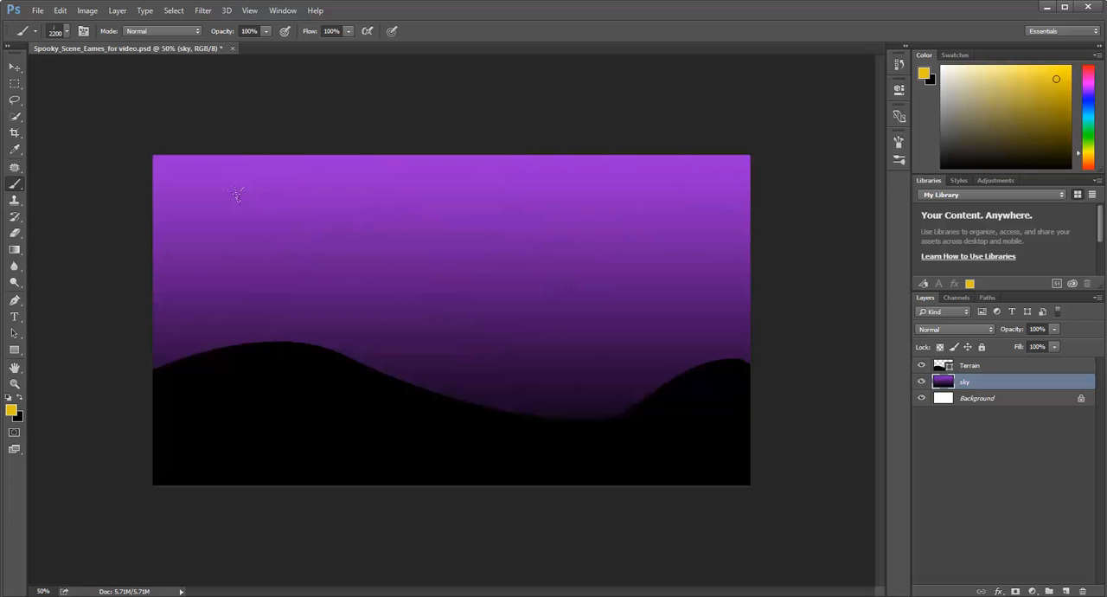
Append the _Full_Halloween_Set brushes to the current brush presets.
click(67, 32)
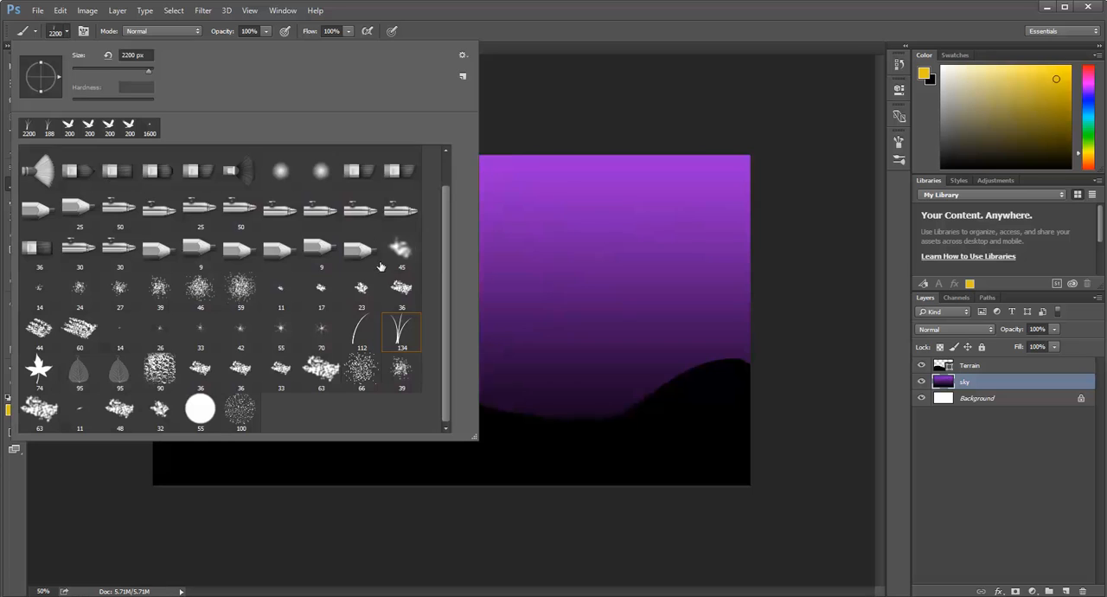
click(463, 55)
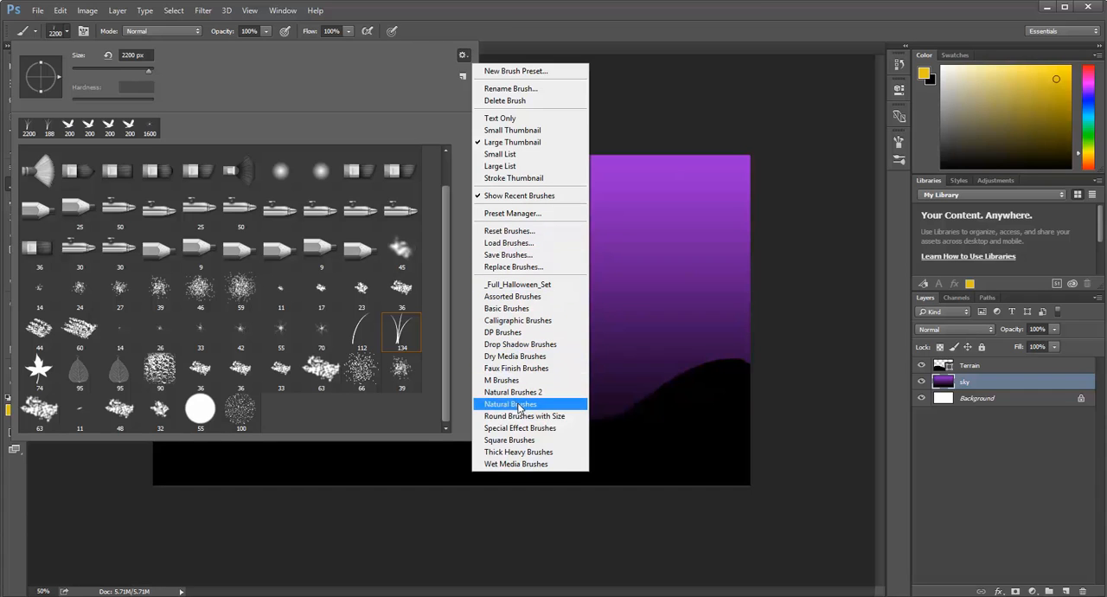
click(544, 287)
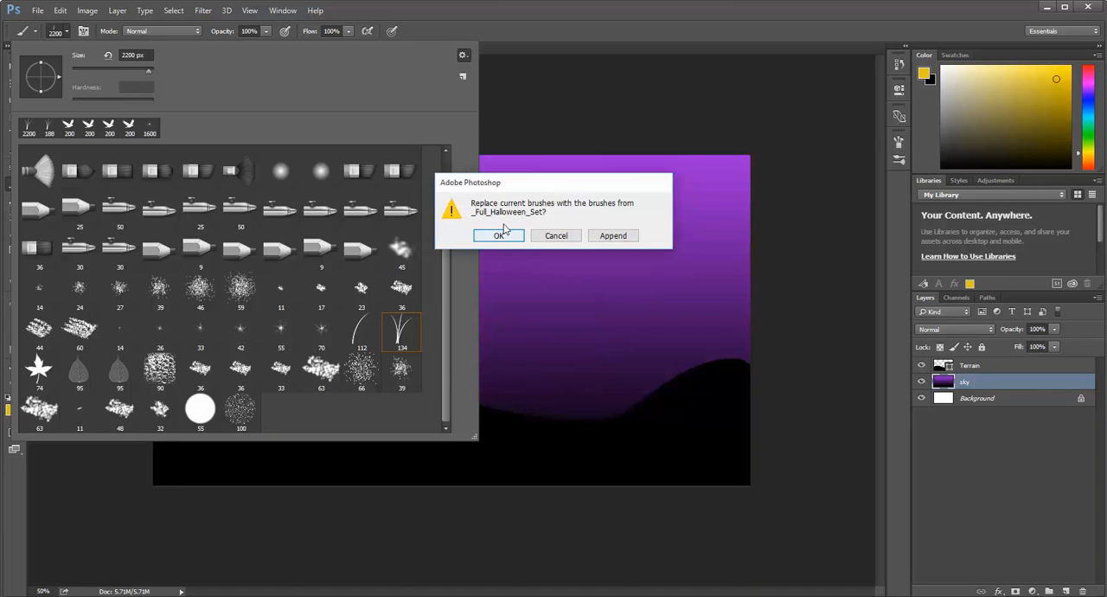
click(611, 236)
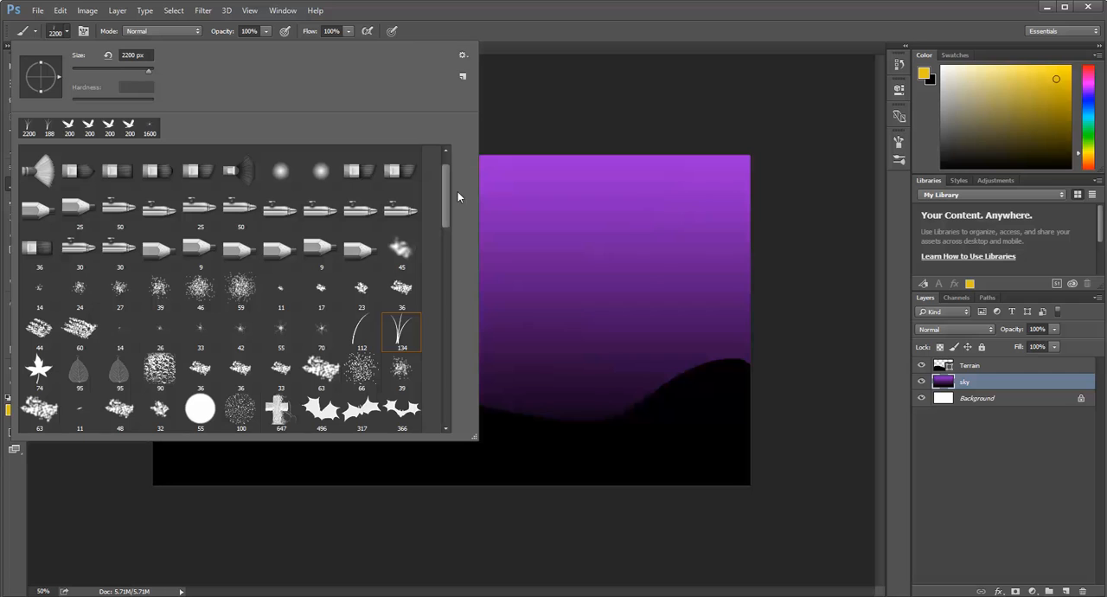
Look through the added Halloween brushes and choose the carved pumpkin brush tip at 200 px.
drag(443, 195, 449, 295)
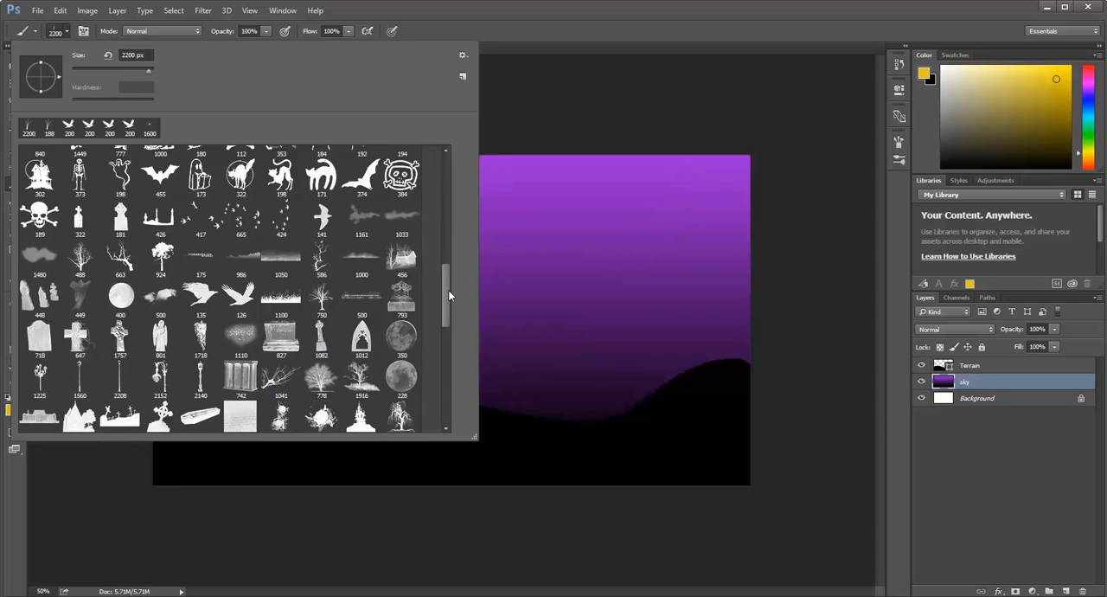
scroll(449, 296, up, 5)
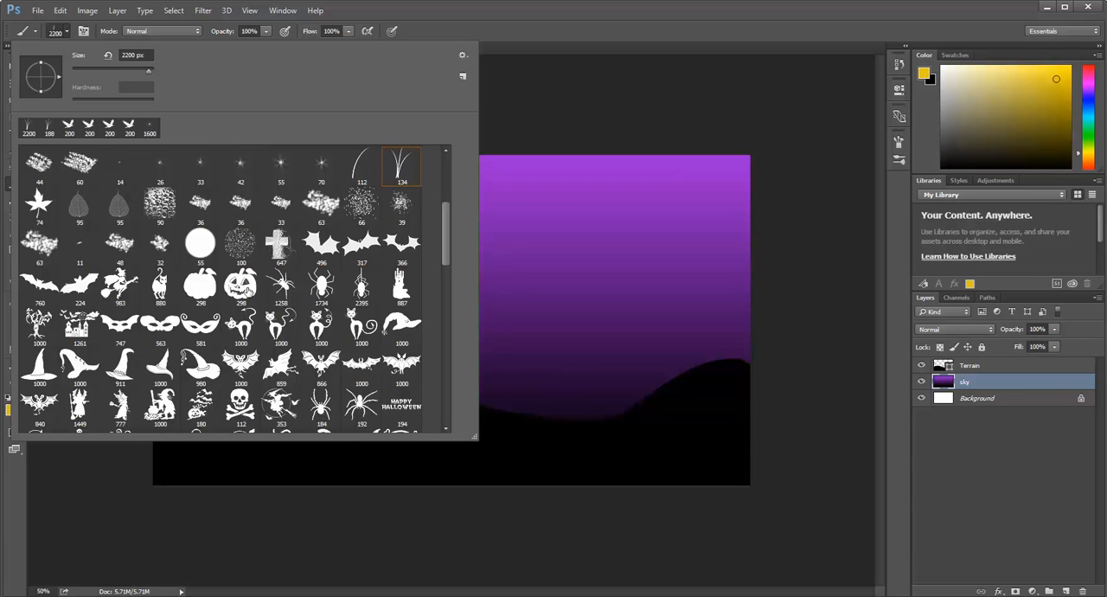
click(242, 288)
key(Return)
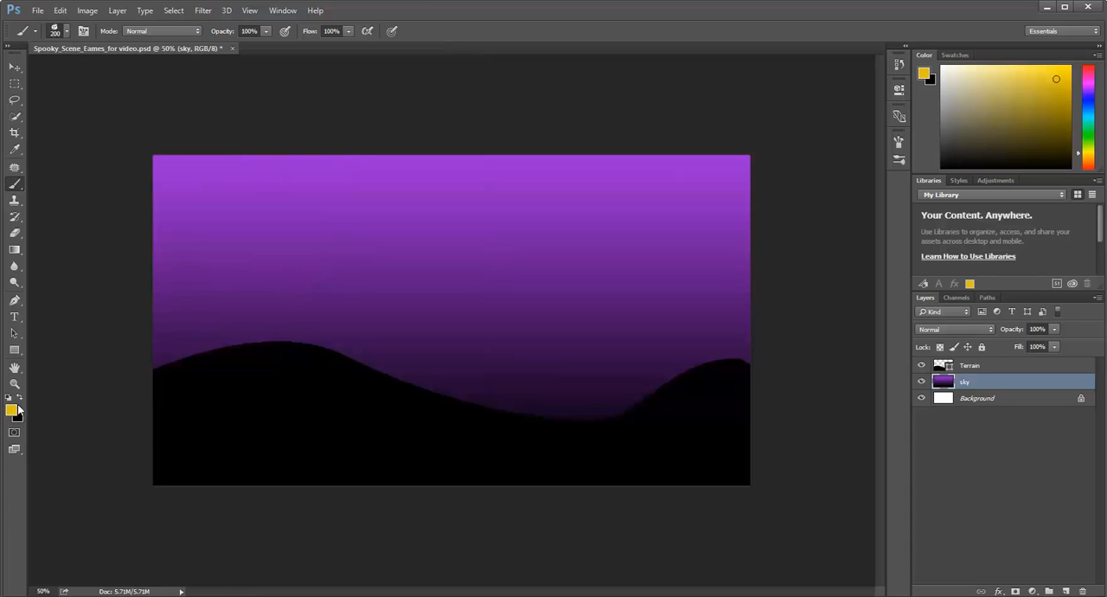
Try three yellow pumpkin stamps along the slope of the large hill on the sky layer, and undo them.
click(262, 300)
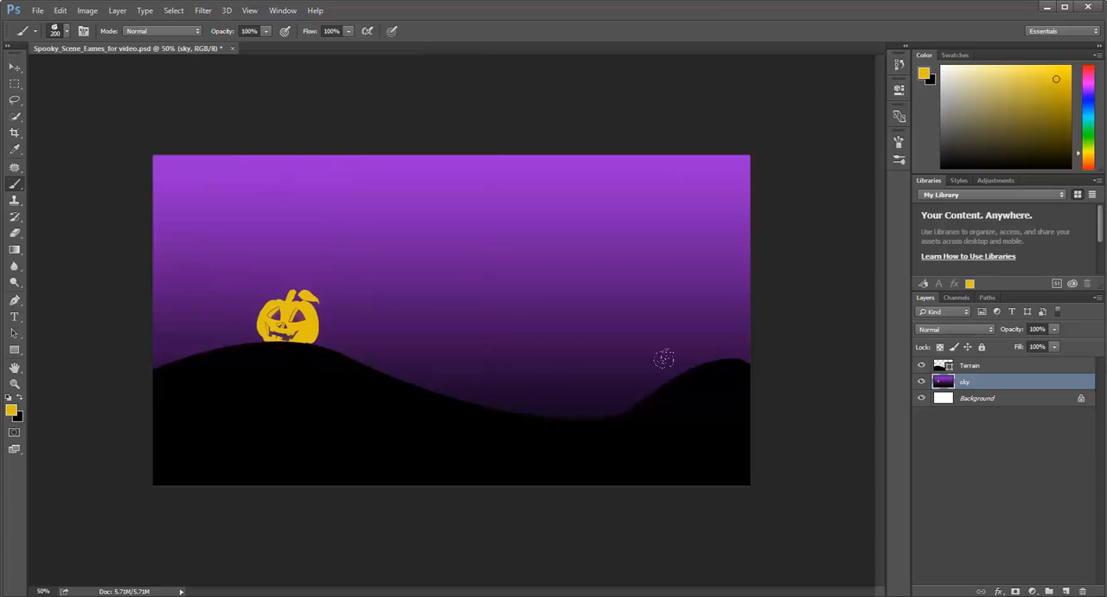
click(374, 357)
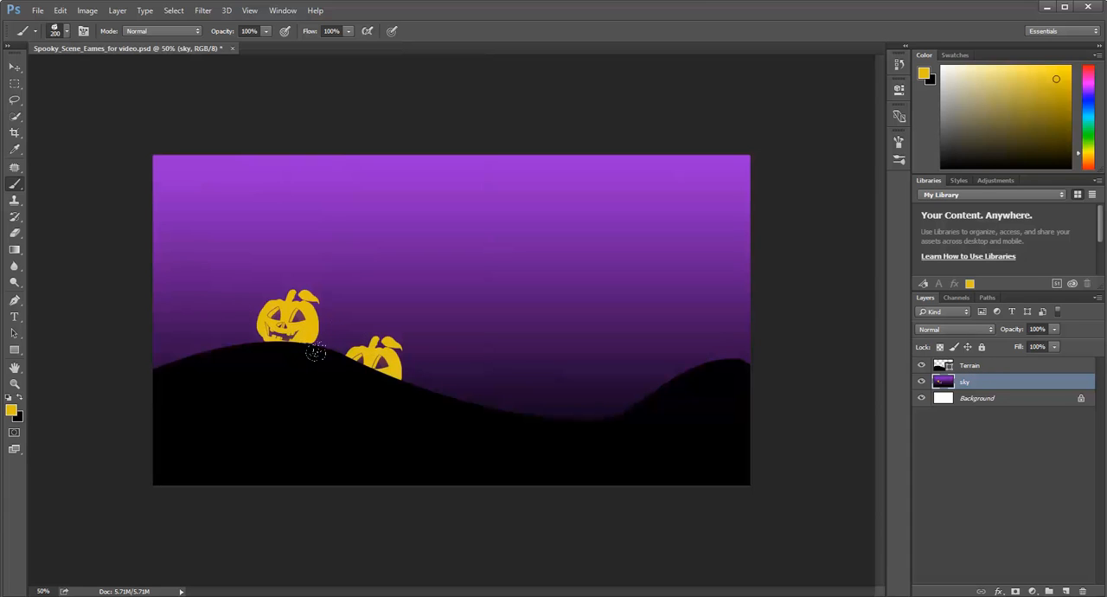
click(424, 384)
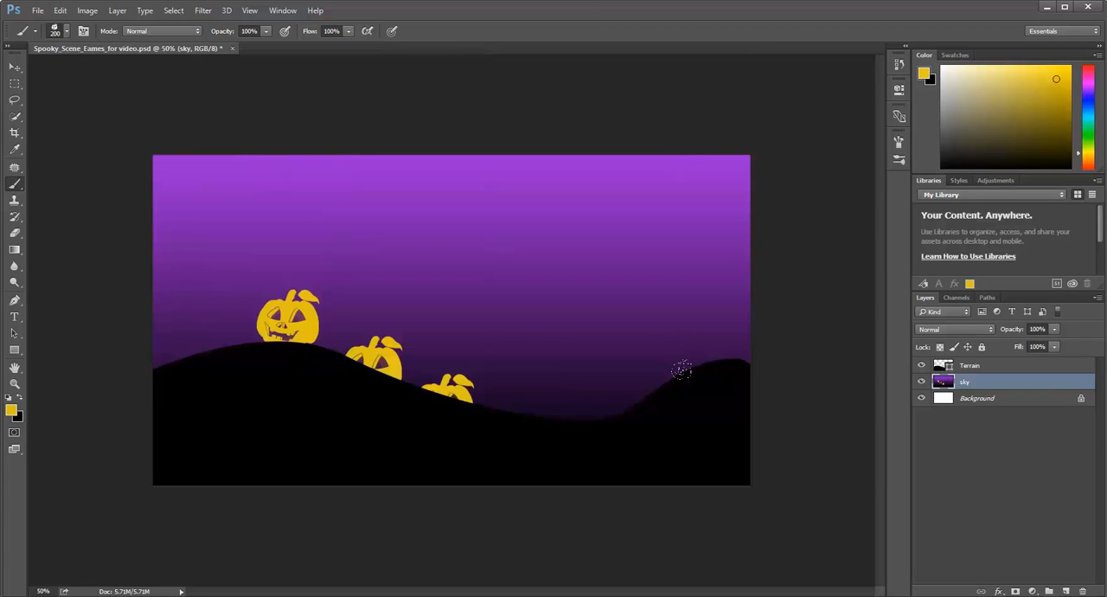
key(ctrl+alt+z)
key(ctrl+alt+z)
key(ctrl+alt+z)
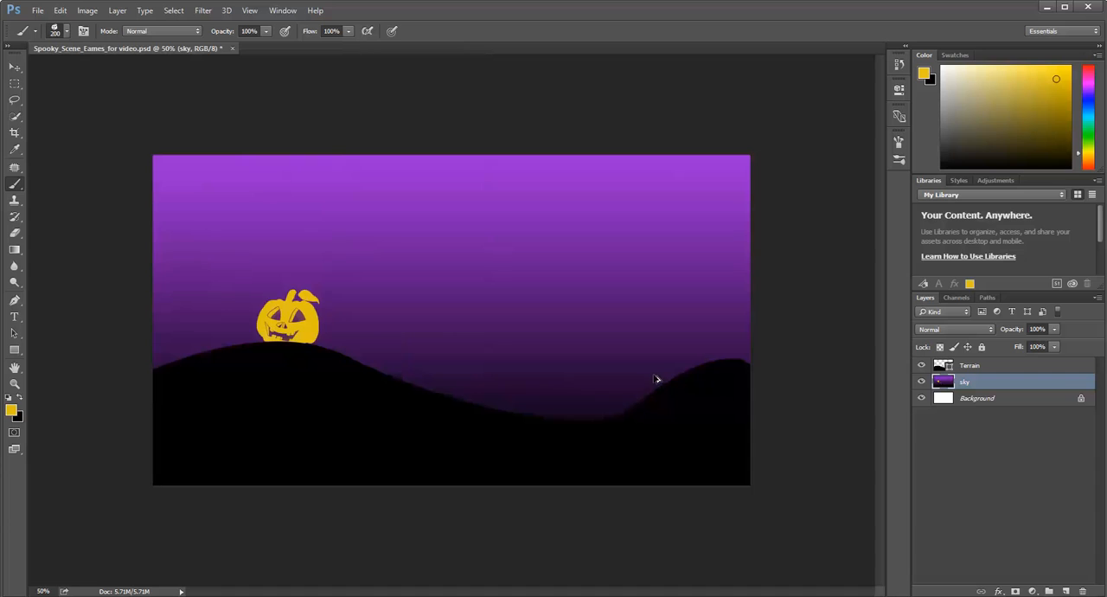
Rotate the pumpkin brush tip to about 78°, try one stamp in the sky, and undo the stamp.
click(67, 31)
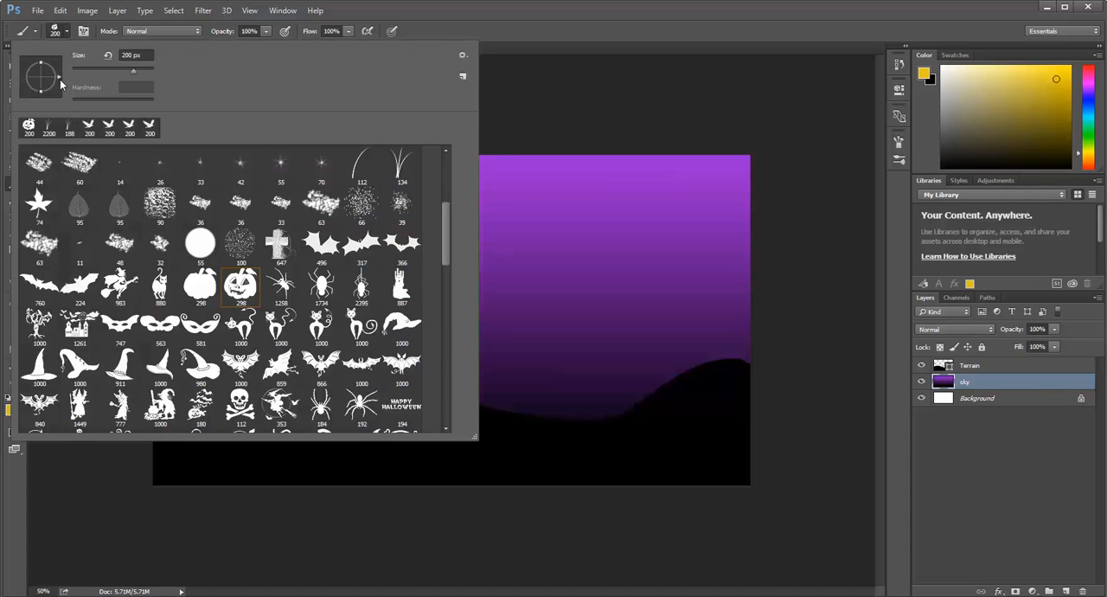
mouse_move(58, 77)
mouse_down()
mouse_move(47, 87)
mouse_move(57, 72)
mouse_move(46, 60)
mouse_up()
click(599, 250)
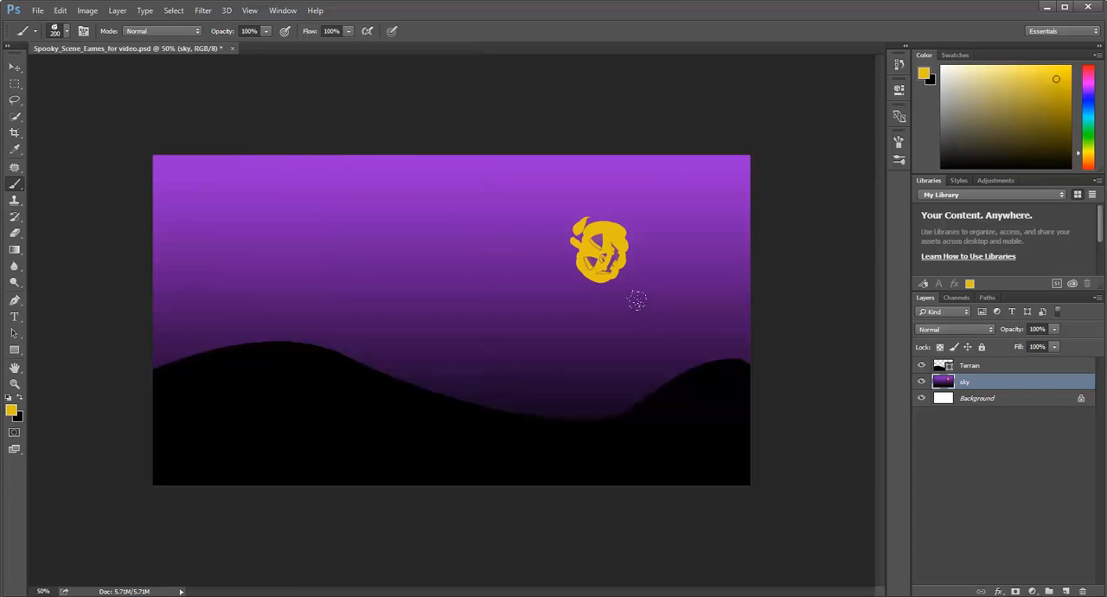
key(ctrl+z)
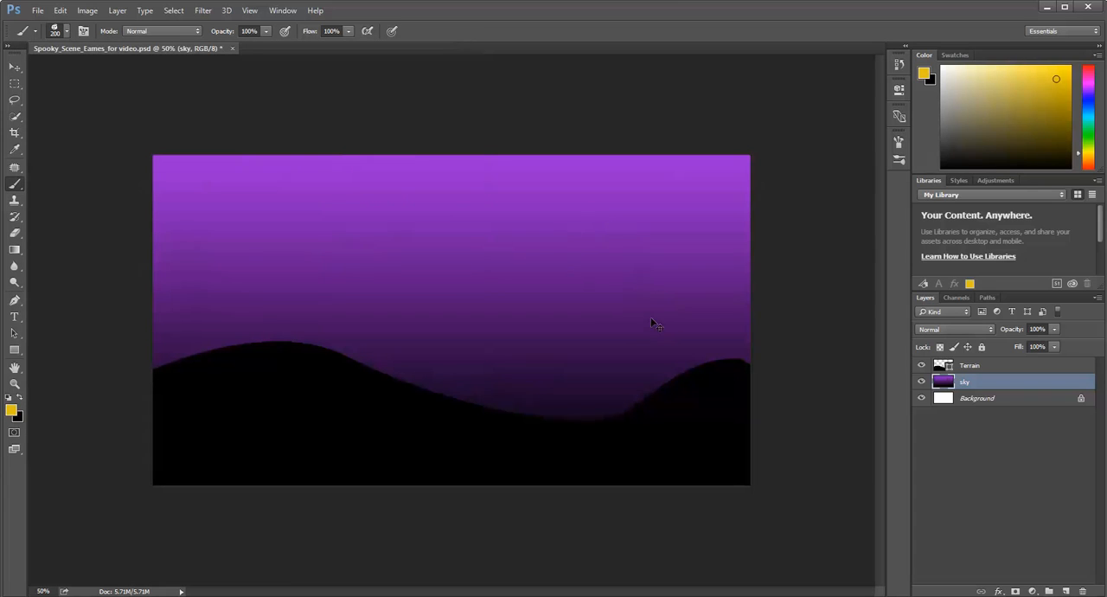
Open the full brush settings and show the pumpkin brush's tip shape options.
click(66, 32)
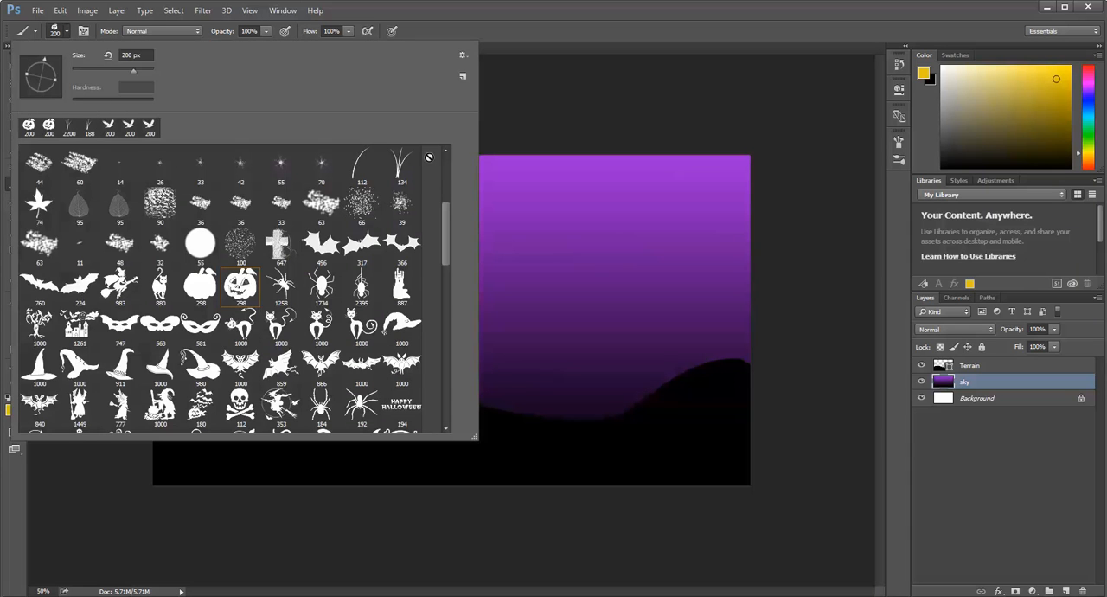
click(899, 142)
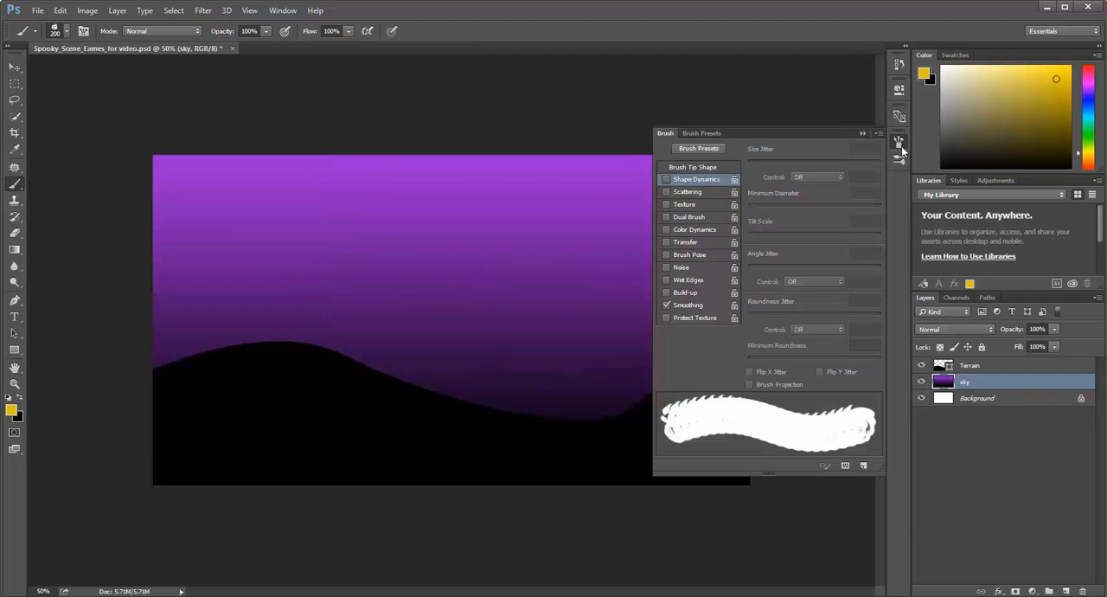
click(279, 12)
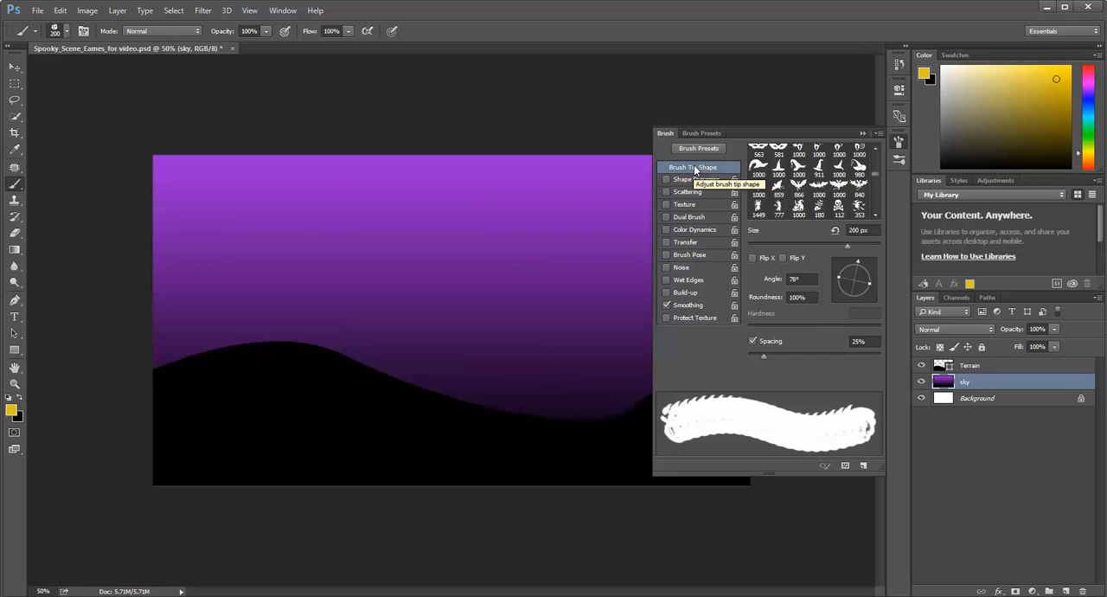
Set the pumpkin tip's angle to -6°, size to 150 px and spacing to 88%, and try a stroke across the sky.
click(872, 282)
scroll(813, 181, up, 2)
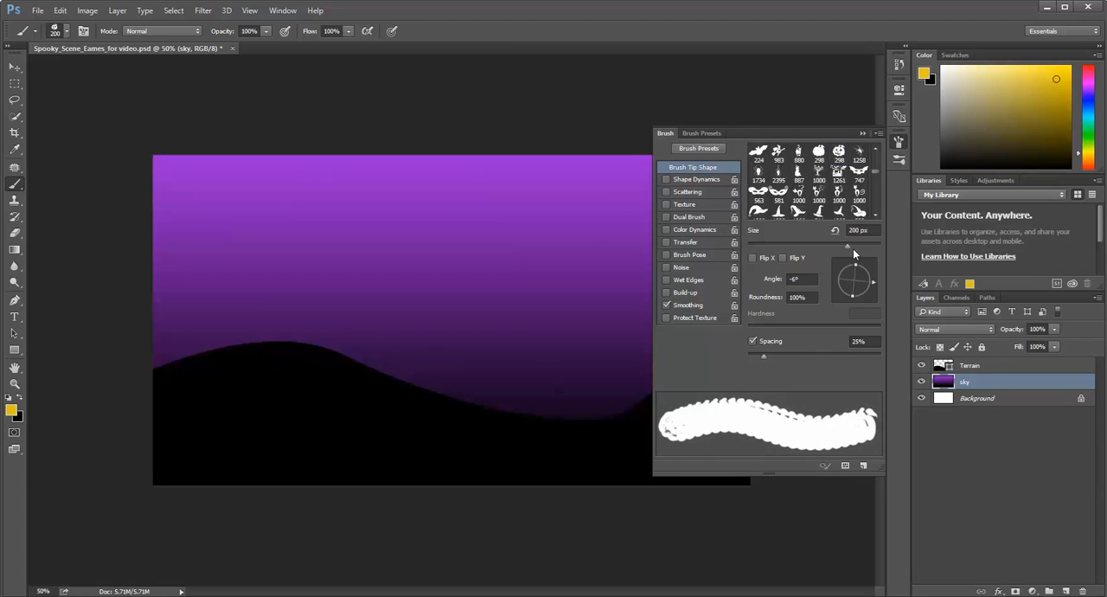
mouse_move(820, 243)
mouse_down()
mouse_move(807, 246)
mouse_move(830, 248)
mouse_up()
drag(764, 357, 806, 359)
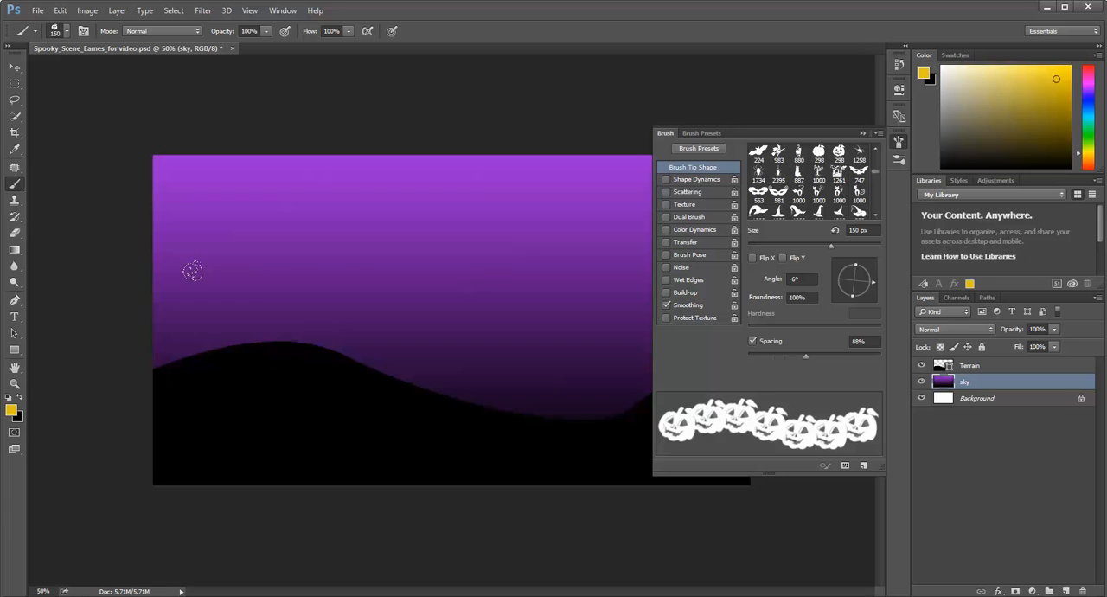
mouse_move(192, 275)
mouse_down()
mouse_move(223, 261)
mouse_move(410, 296)
mouse_move(476, 299)
mouse_up()
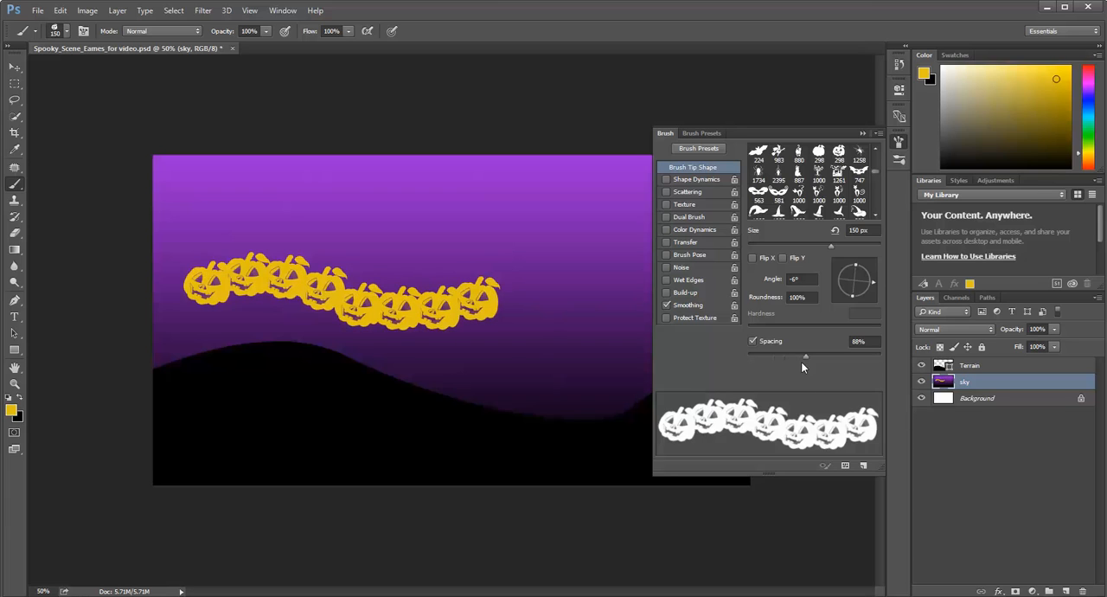
Reduce the brush spacing to 14%, try a wavy stroke across the upper sky, and undo both pumpkin strokes.
drag(810, 354, 757, 356)
mouse_move(228, 206)
mouse_down()
mouse_move(291, 191)
mouse_move(348, 211)
mouse_move(473, 196)
mouse_move(512, 212)
mouse_up()
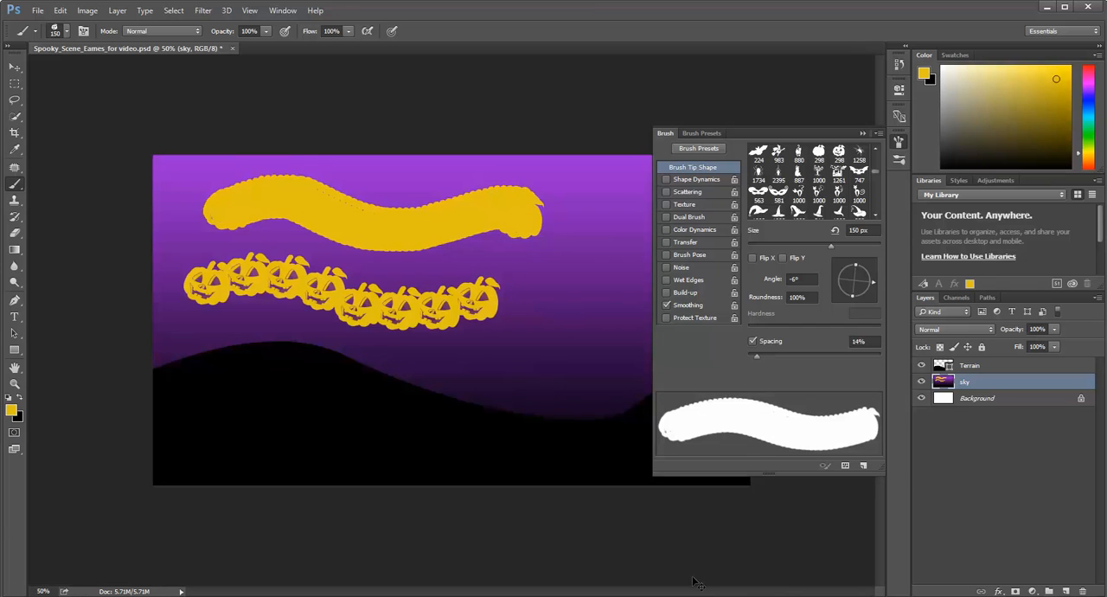
key(ctrl+alt+z)
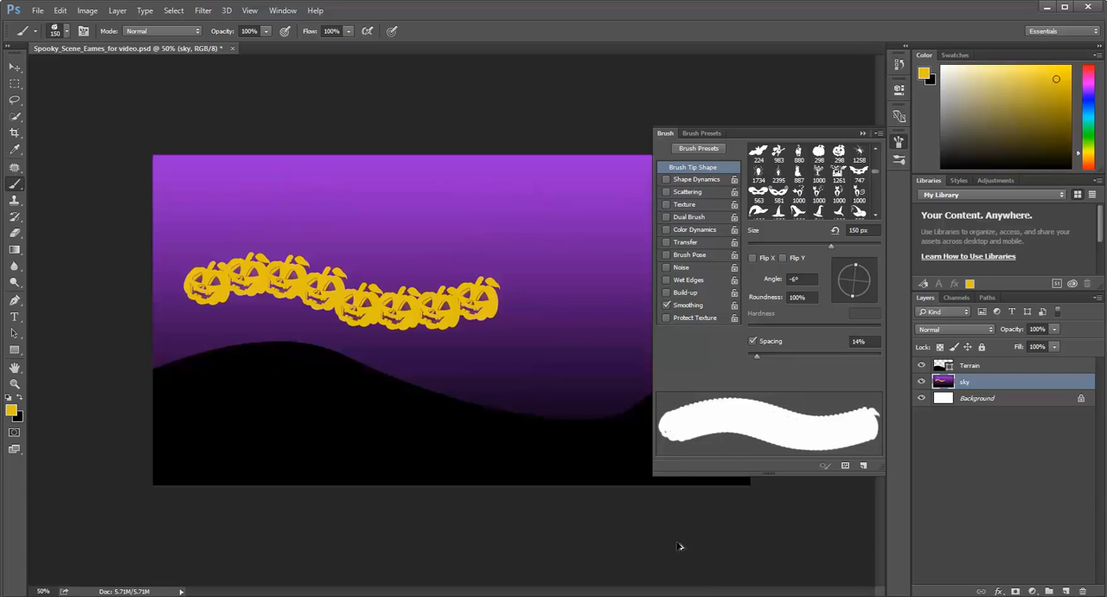
key(ctrl+alt+z)
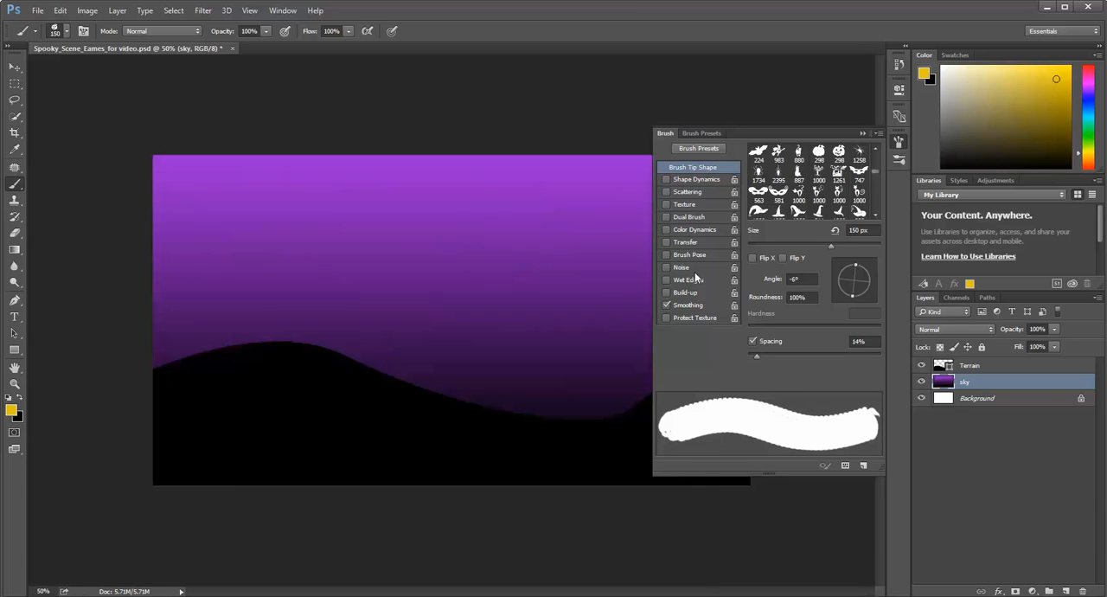
Try flipping the pumpkin tip in X and Y with the spacing at 146%, and turn both flips off.
click(754, 258)
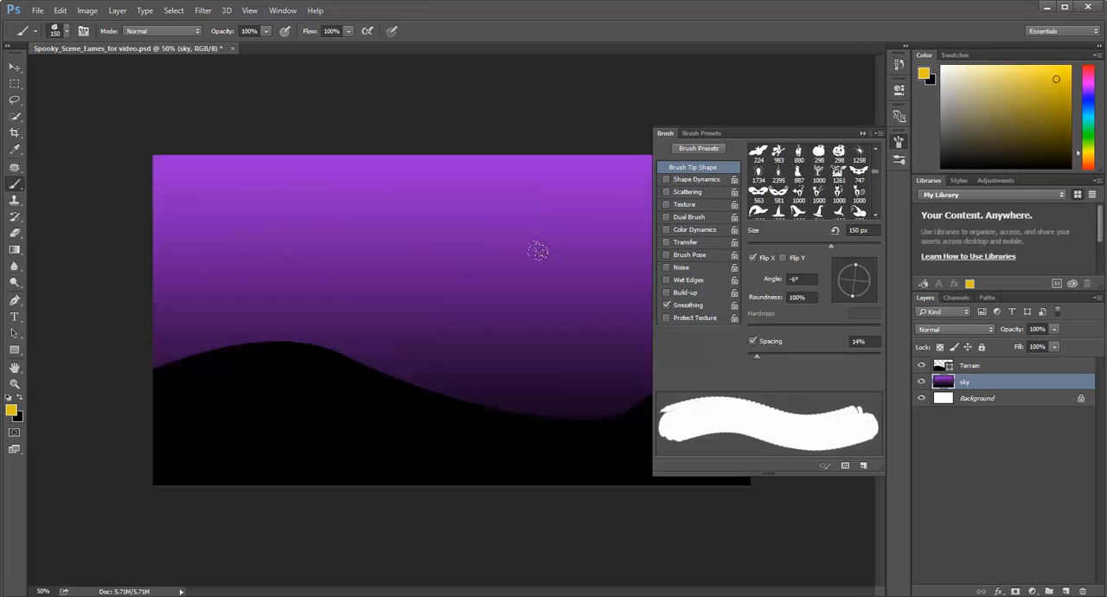
drag(756, 356, 829, 355)
click(784, 258)
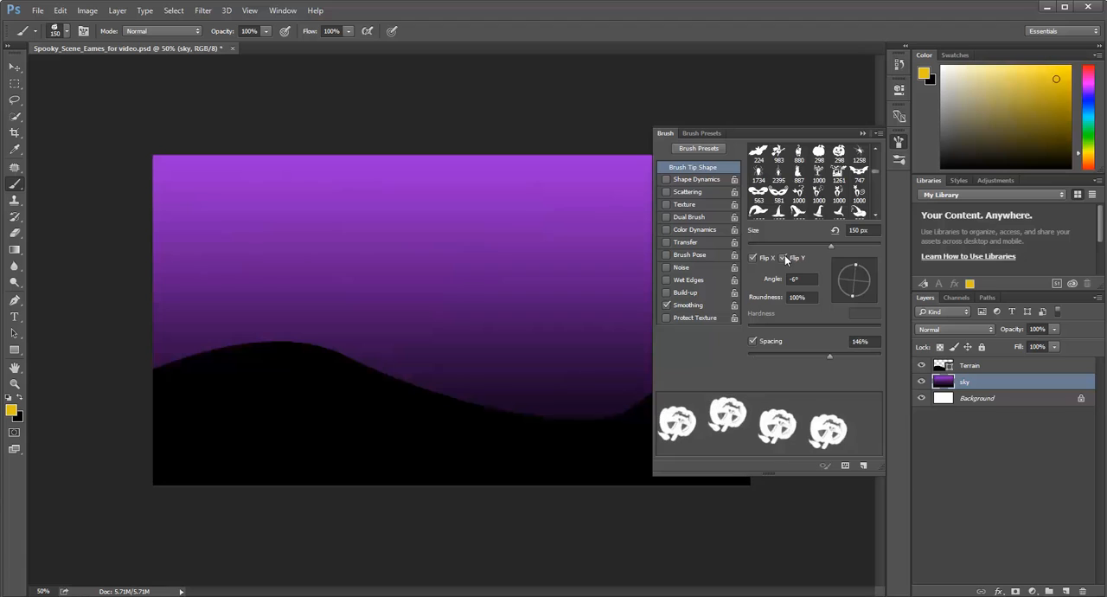
click(784, 257)
click(752, 257)
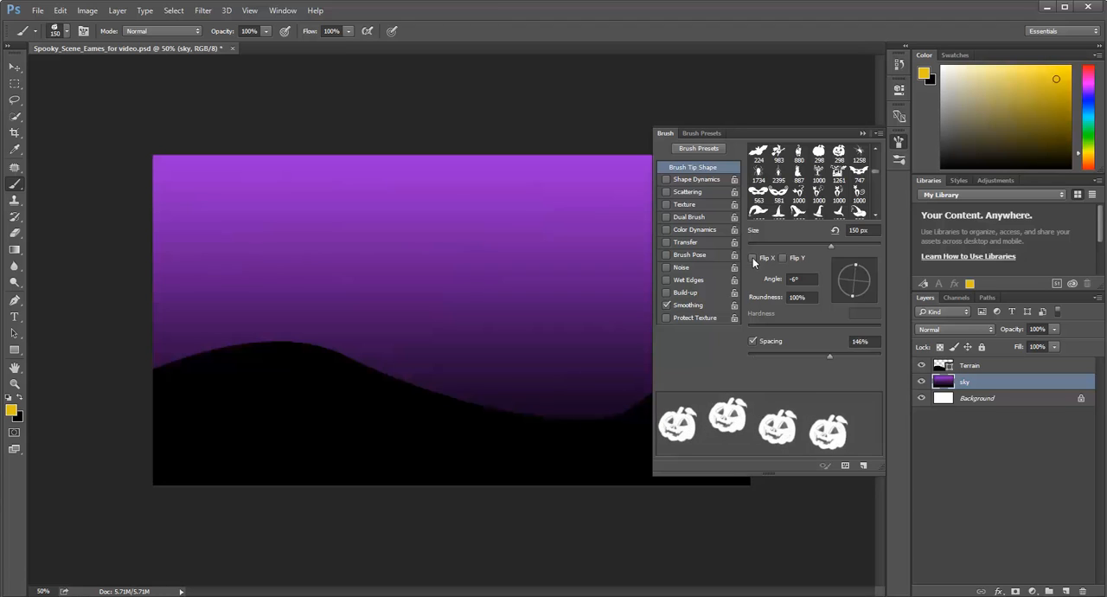
Enable Shape Dynamics with 75% size jitter and try scattered pumpkin stamps of varying size across the sky.
click(688, 182)
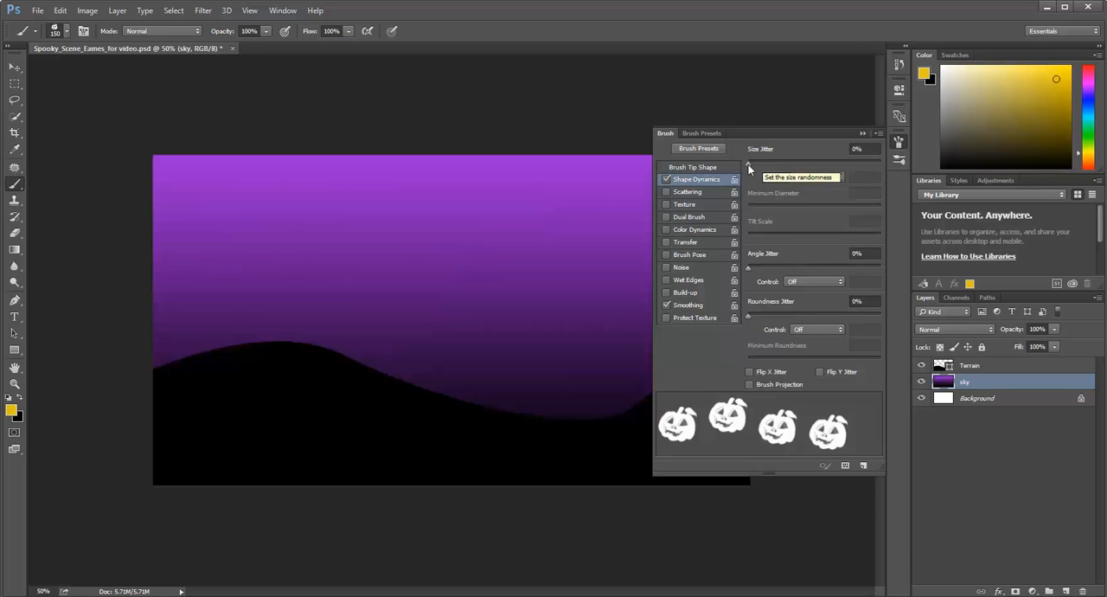
mouse_move(748, 164)
mouse_down()
mouse_move(855, 172)
mouse_move(784, 182)
mouse_move(848, 179)
mouse_up()
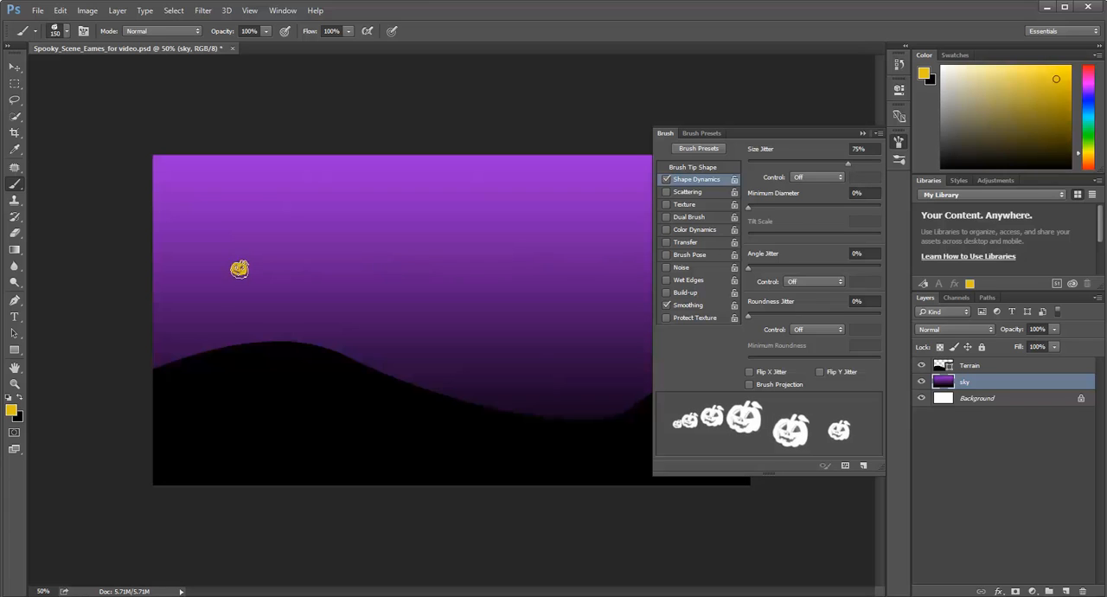
click(304, 252)
click(295, 291)
click(365, 248)
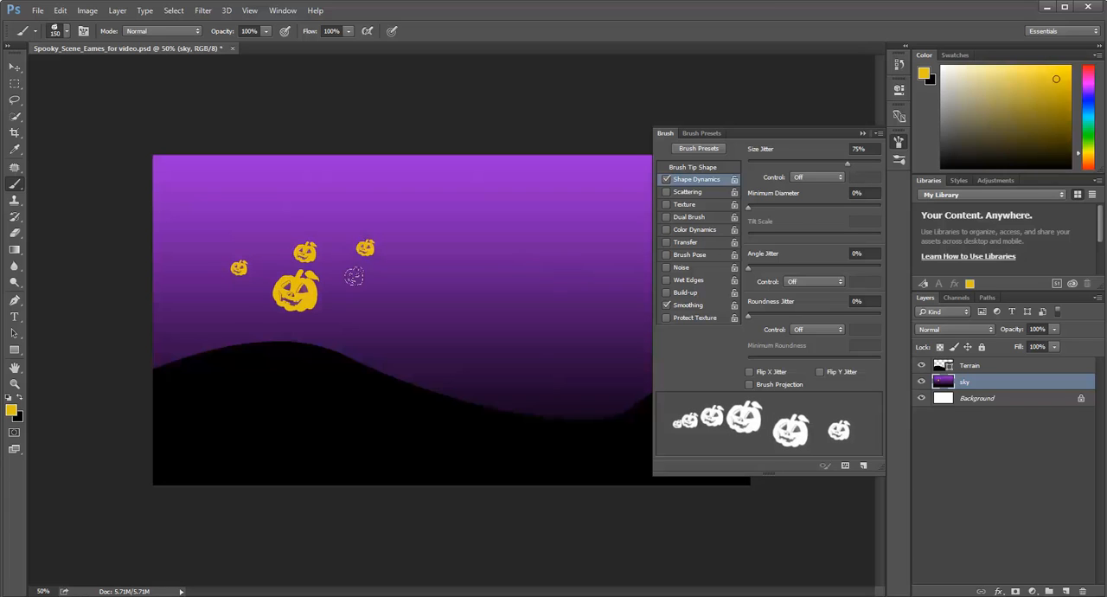
click(363, 284)
click(423, 250)
click(429, 286)
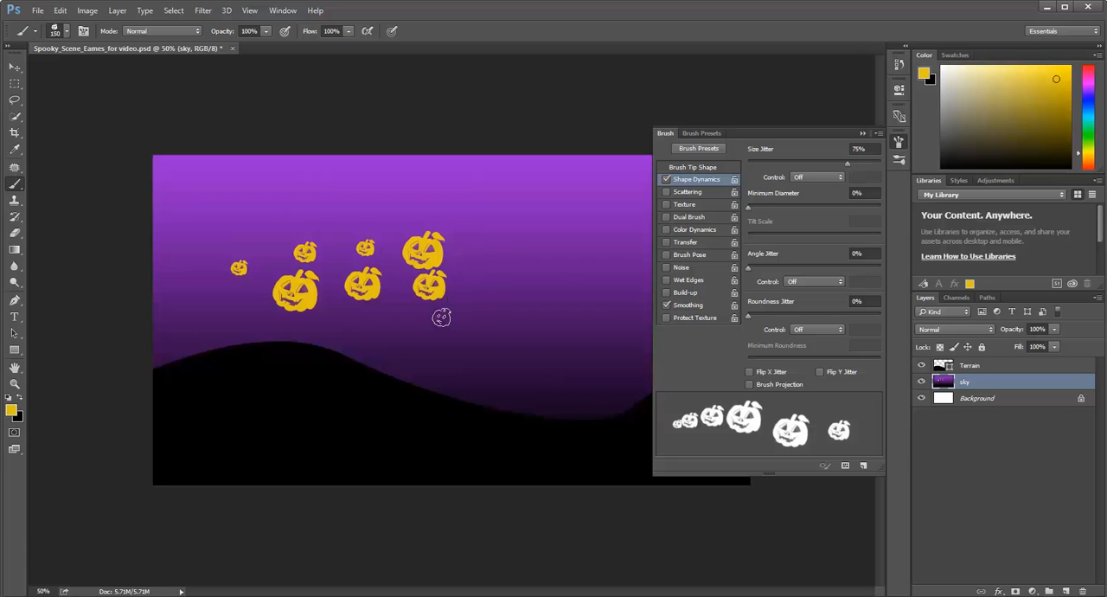
click(473, 272)
Try four pumpkin stamps in the sky with 49% angle jitter, and lower the angle jitter to 6%.
drag(748, 269, 814, 275)
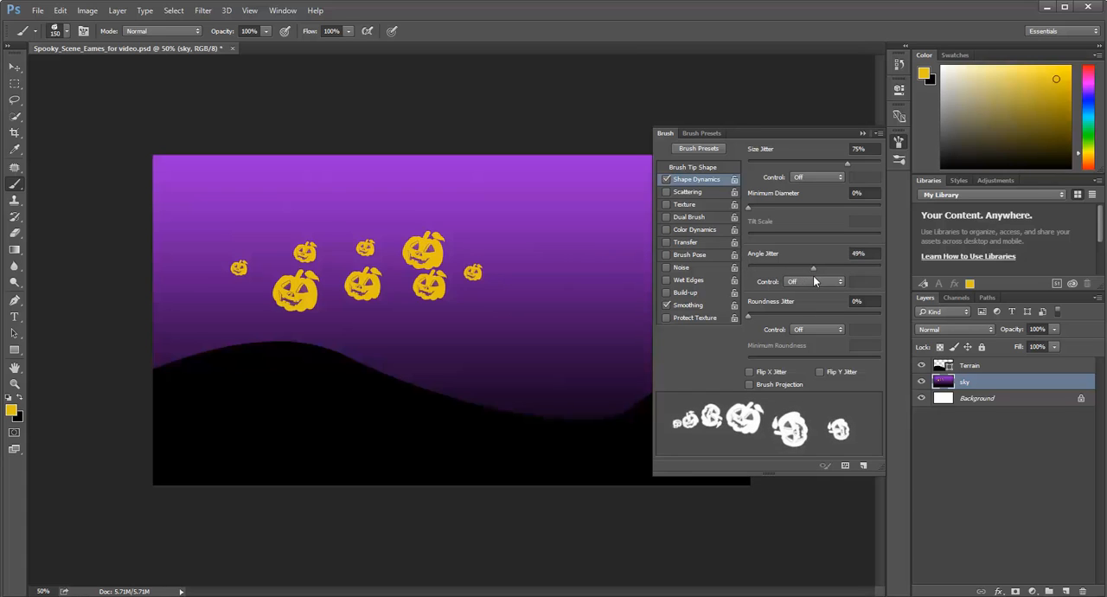
click(537, 223)
click(524, 294)
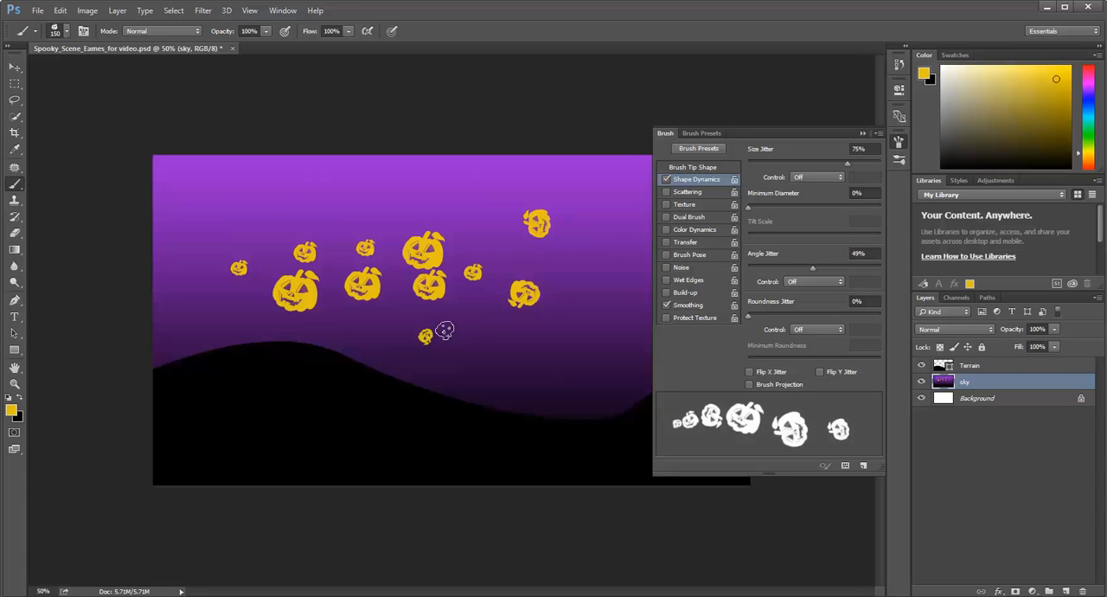
click(425, 335)
click(375, 338)
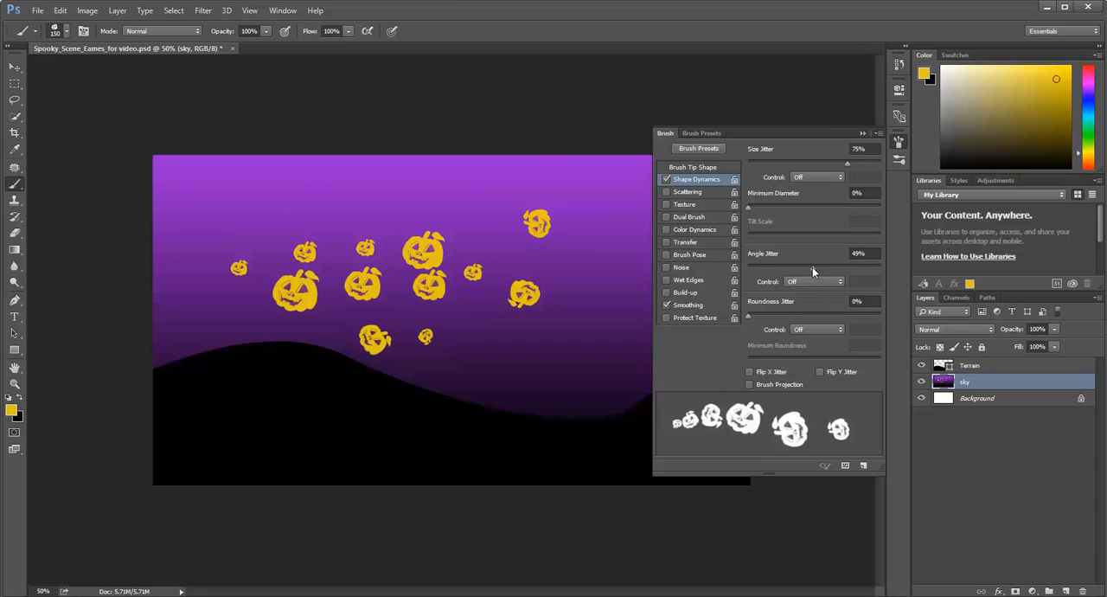
drag(813, 269, 756, 274)
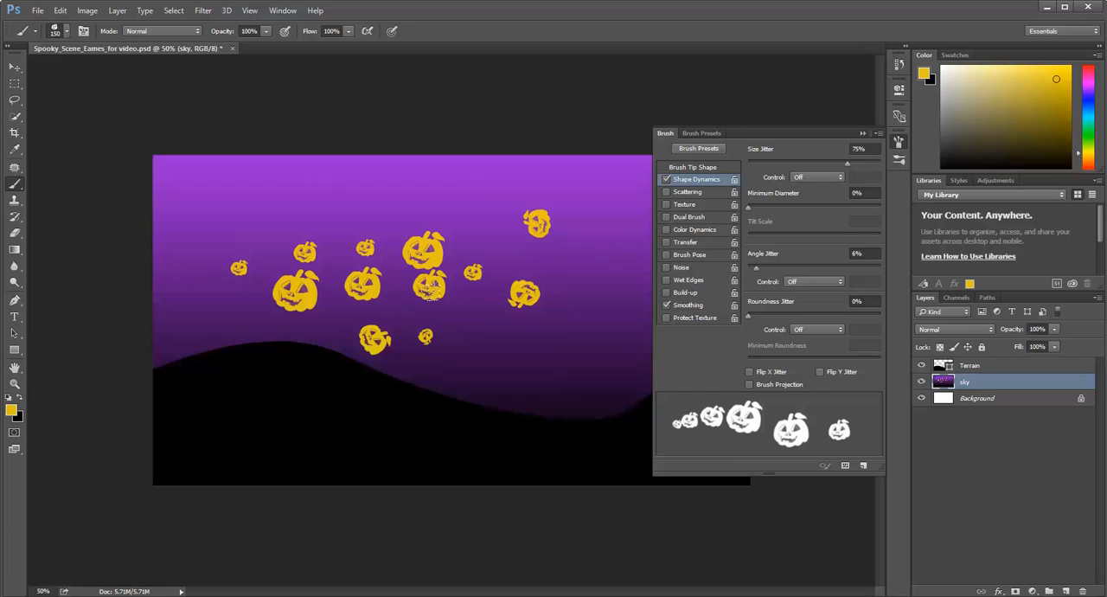
click(430, 288)
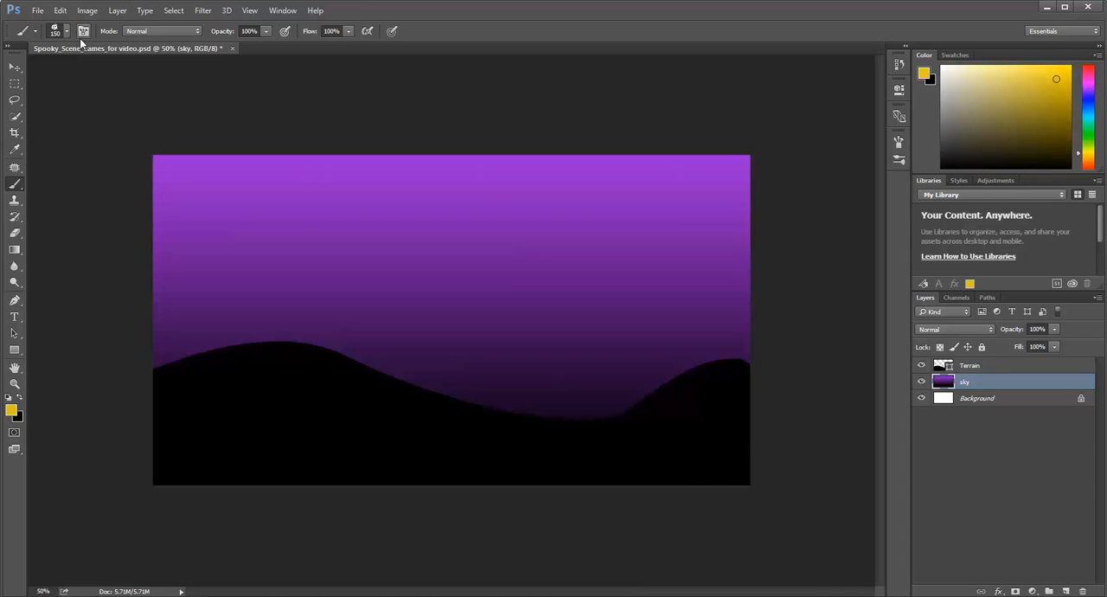
Look through the available Halloween brush tips for scene elements such as castles, trees and gravestones.
click(68, 33)
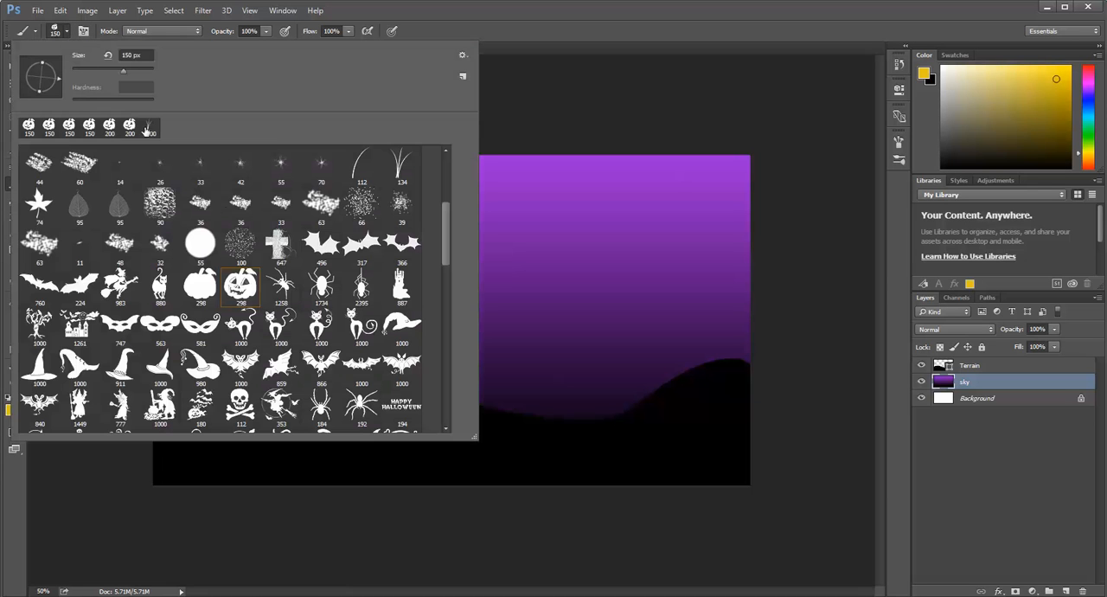
drag(446, 238, 448, 340)
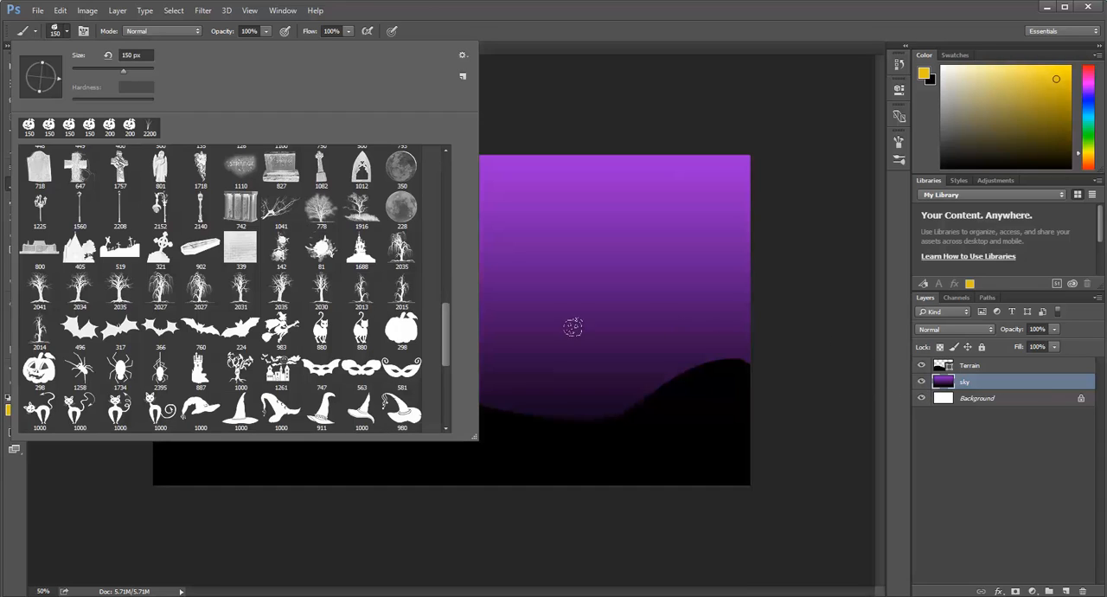
drag(450, 342, 448, 359)
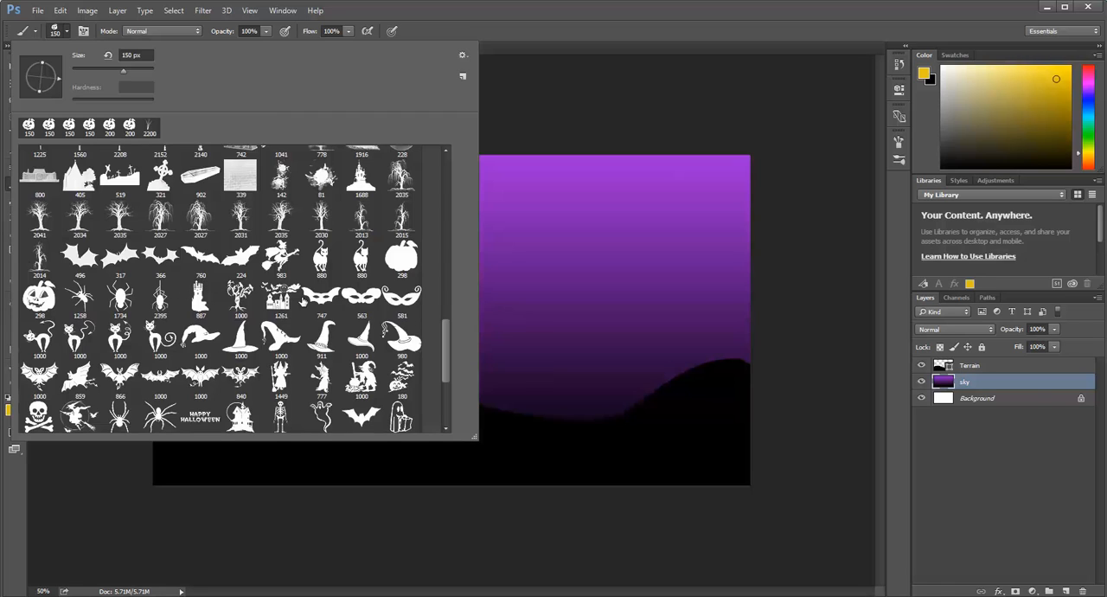
Add a new layer between the sky and Terrain layers and name it castle.
click(1067, 591)
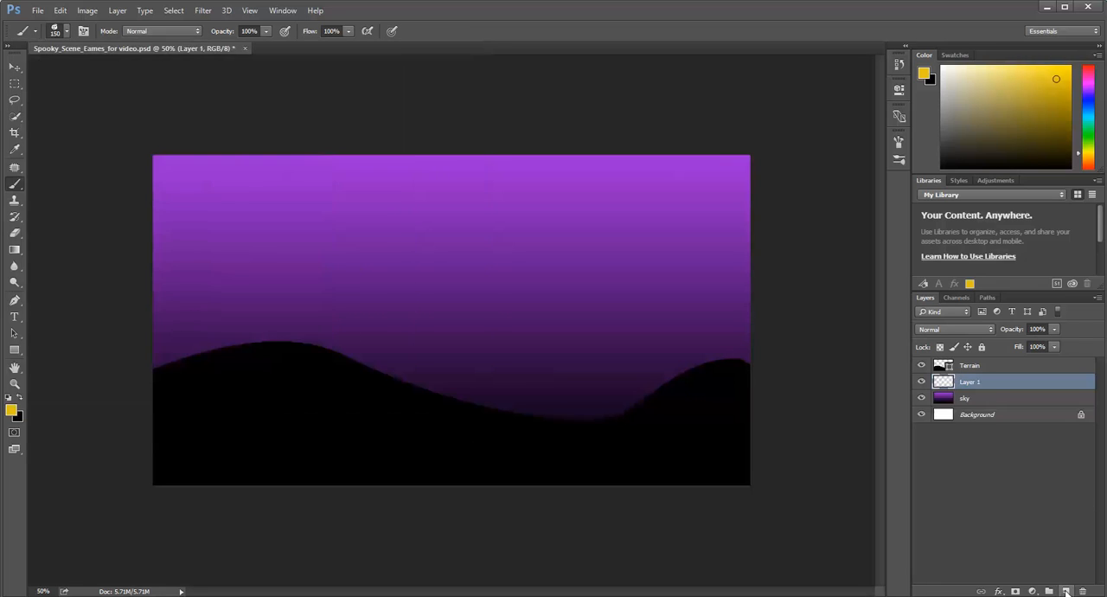
key(c)
key(a)
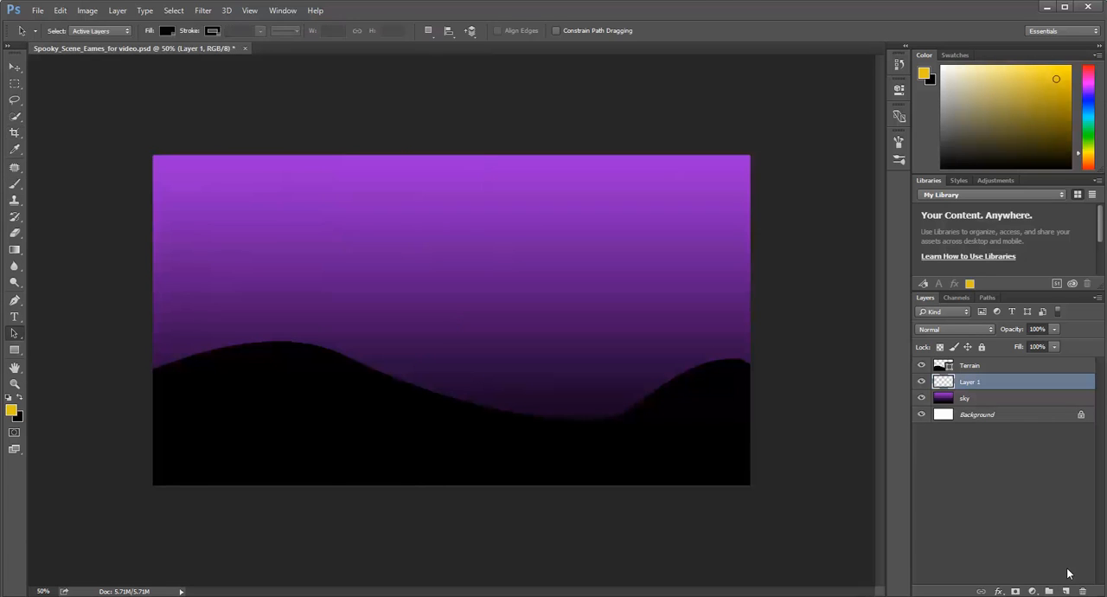
key(s)
key(t)
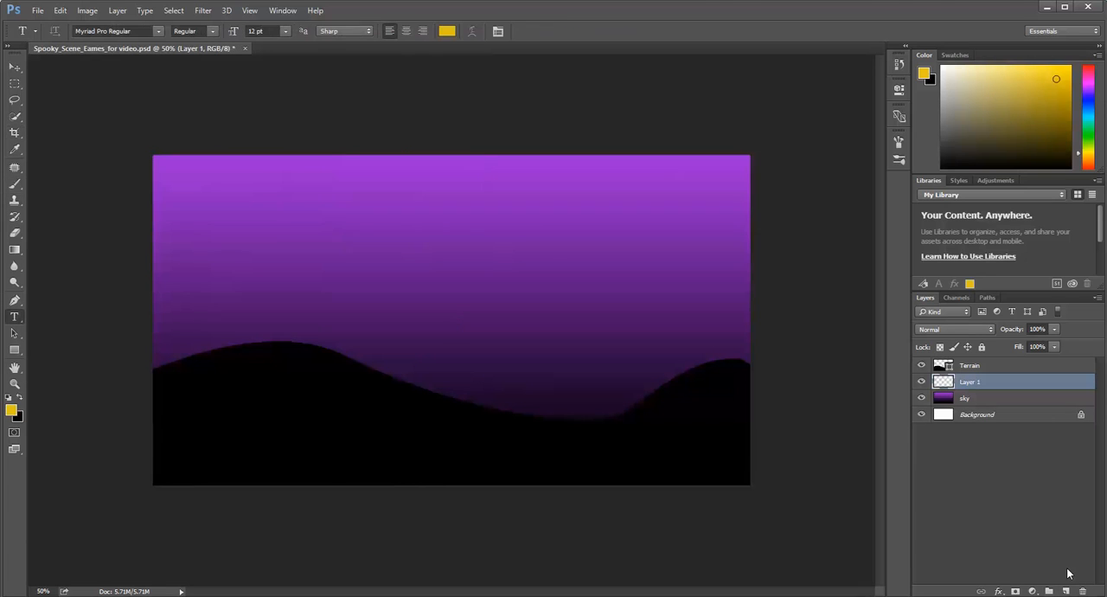
double_click(971, 382)
text(c)
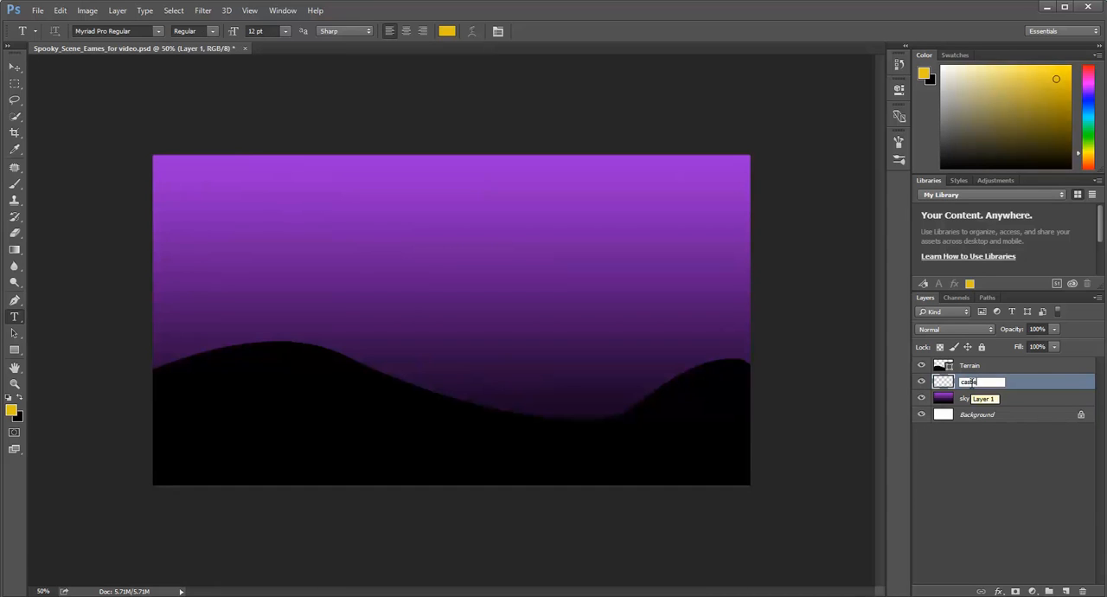
text(astle)
key(Return)
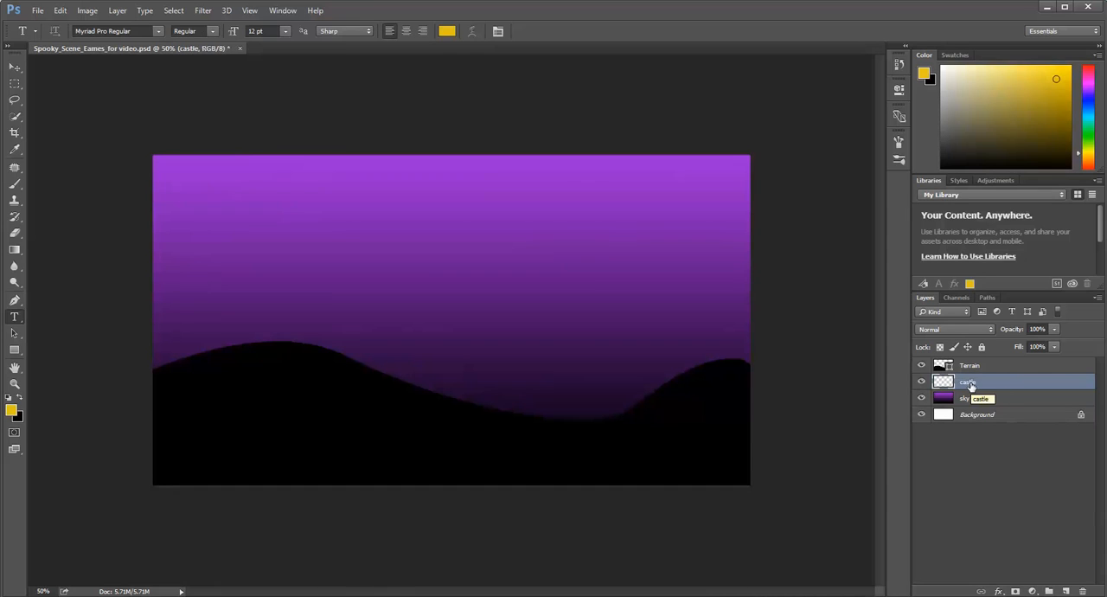
Choose the tall castle brush tip (1688) at 400 px, try a yellow stamp on the large hill, and undo it.
click(16, 186)
click(68, 31)
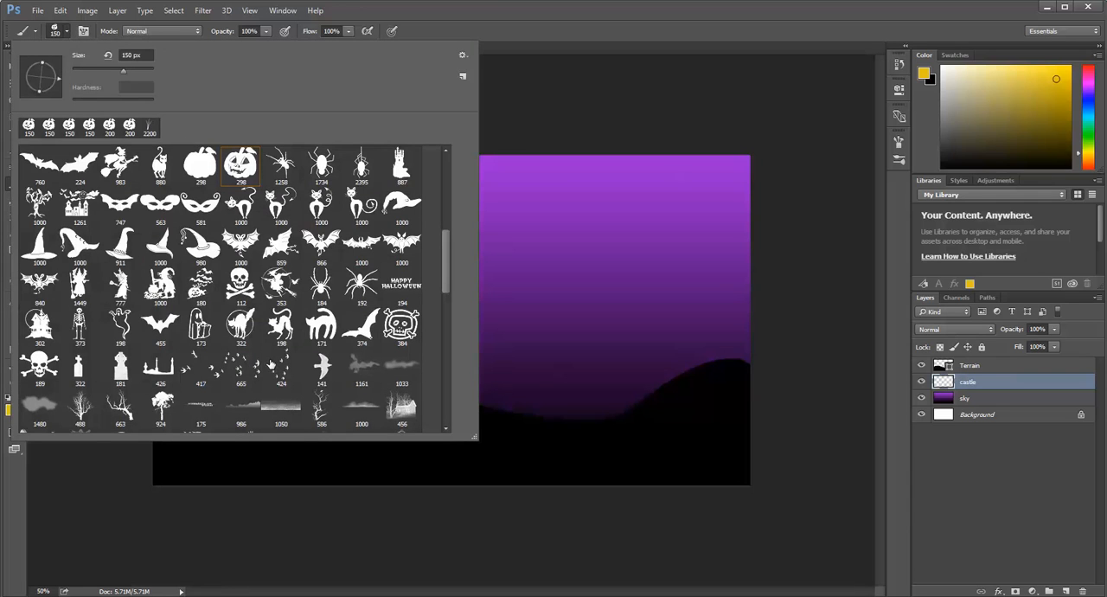
scroll(289, 330, down, 3)
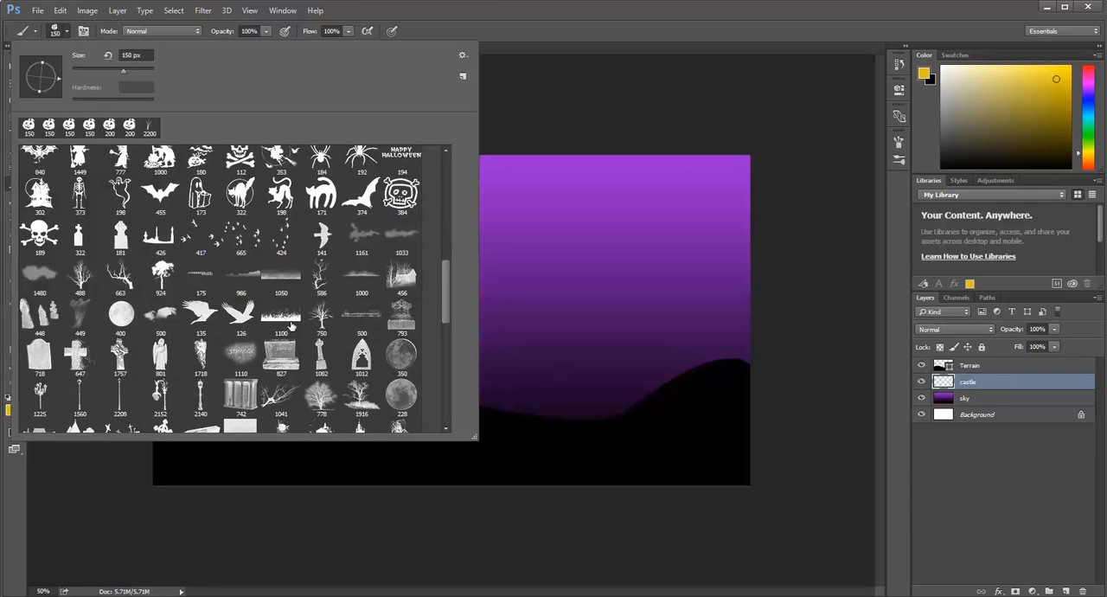
scroll(291, 326, down, 4)
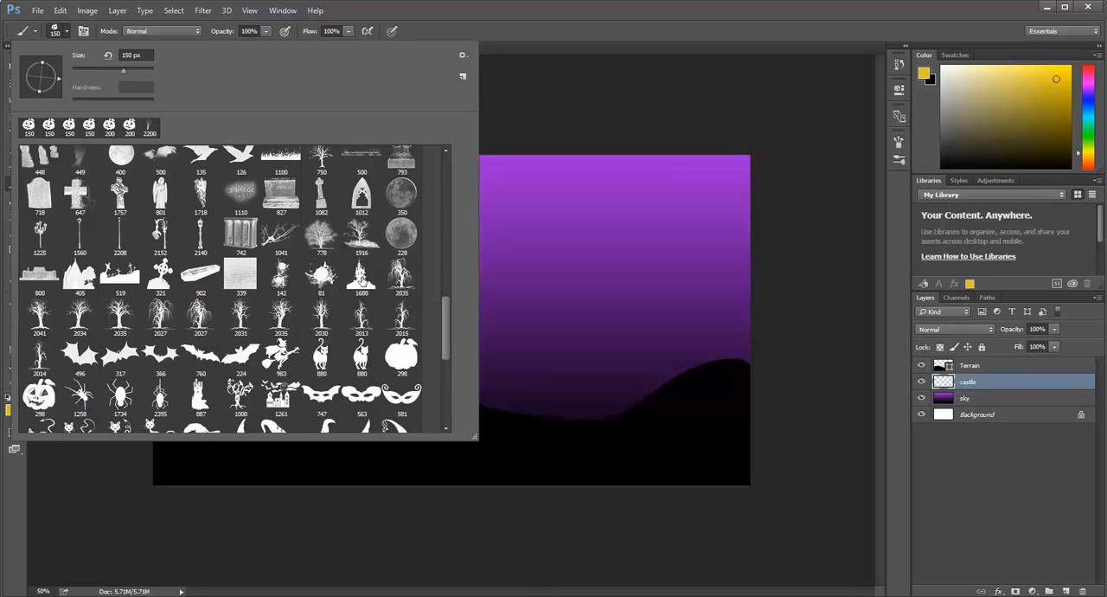
double_click(361, 276)
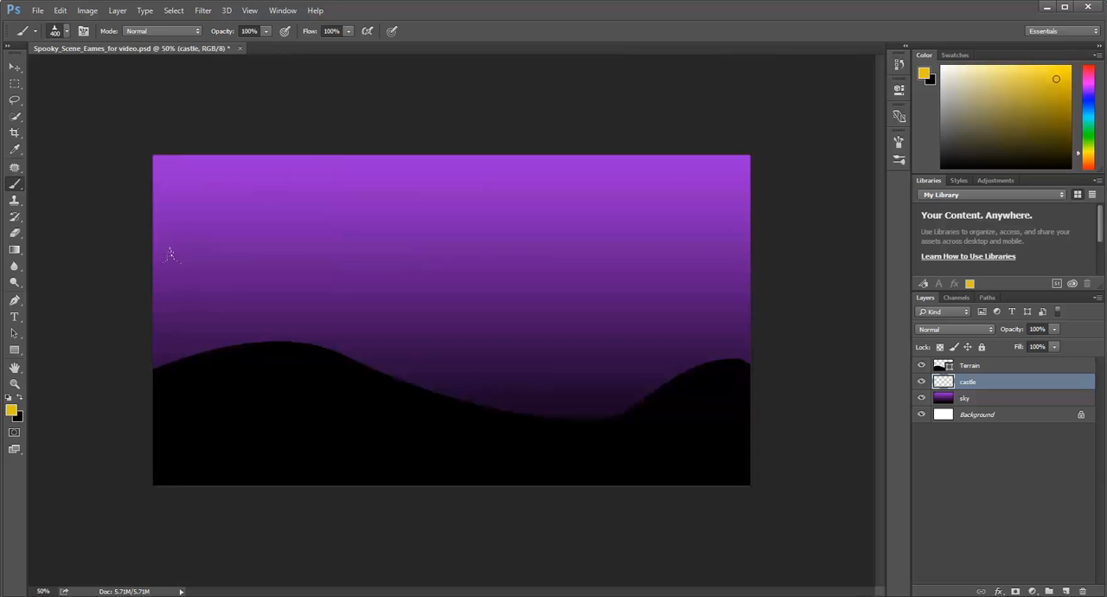
click(171, 245)
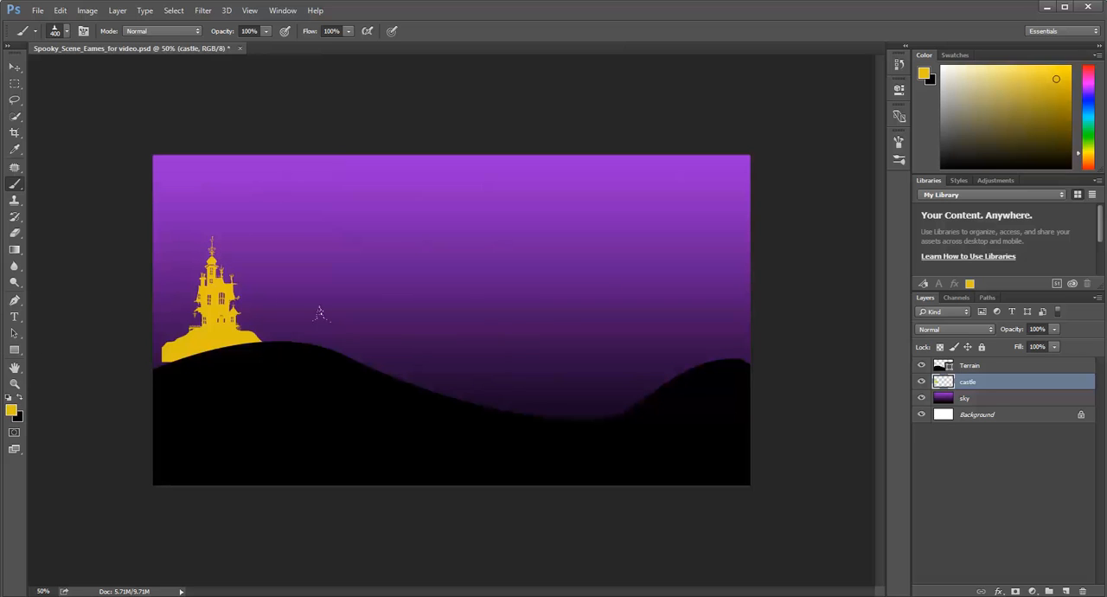
key(ctrl+z)
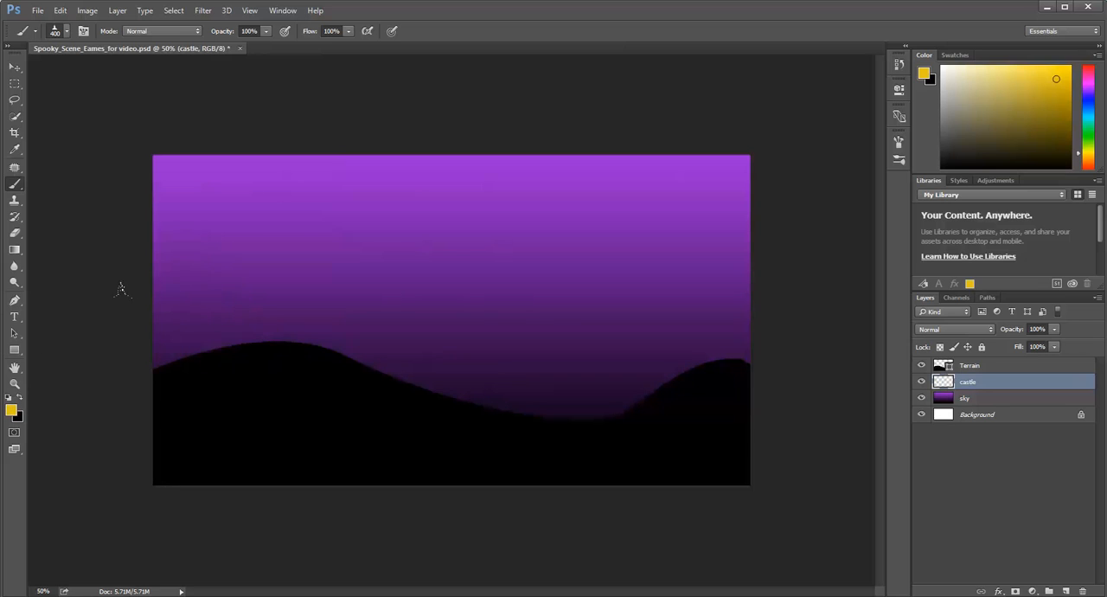
Reset the colors to the default black foreground and stamp one castle silhouette on top of the large hill.
click(9, 399)
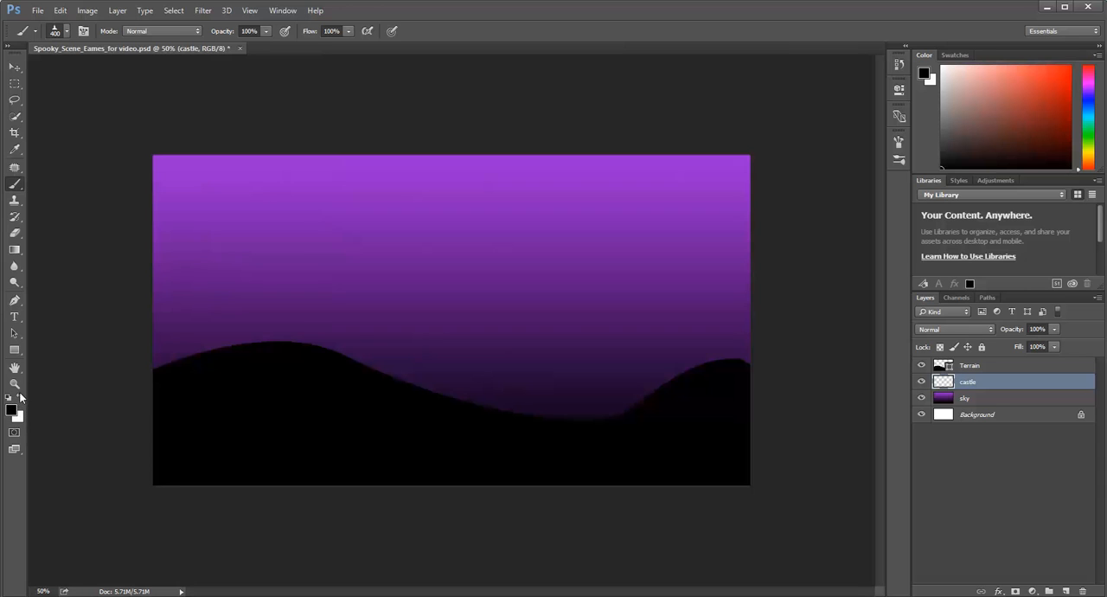
click(22, 400)
click(21, 400)
click(232, 295)
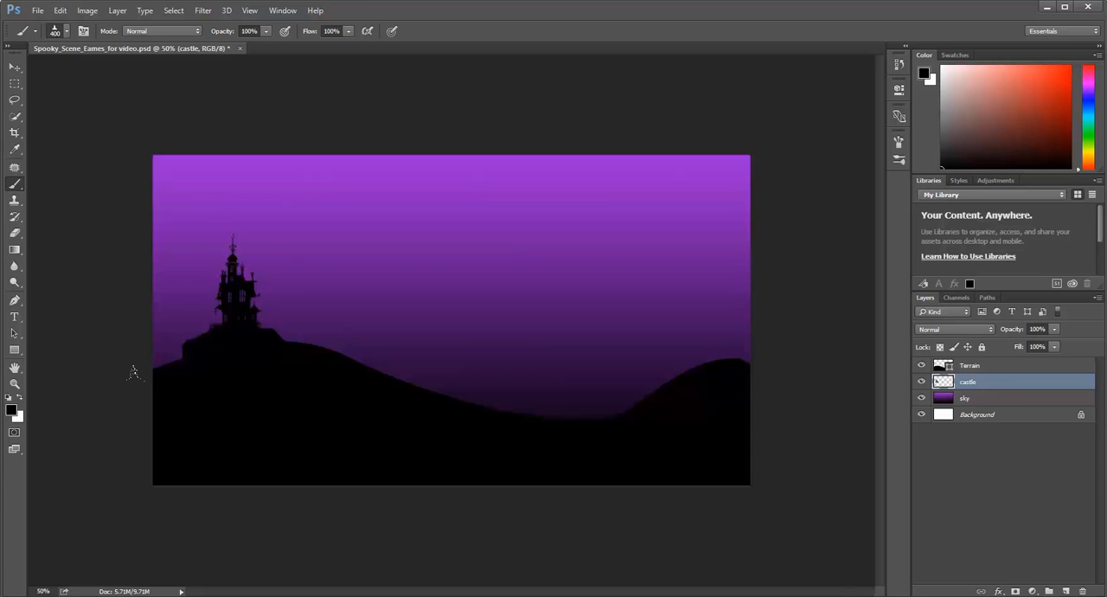
click(15, 67)
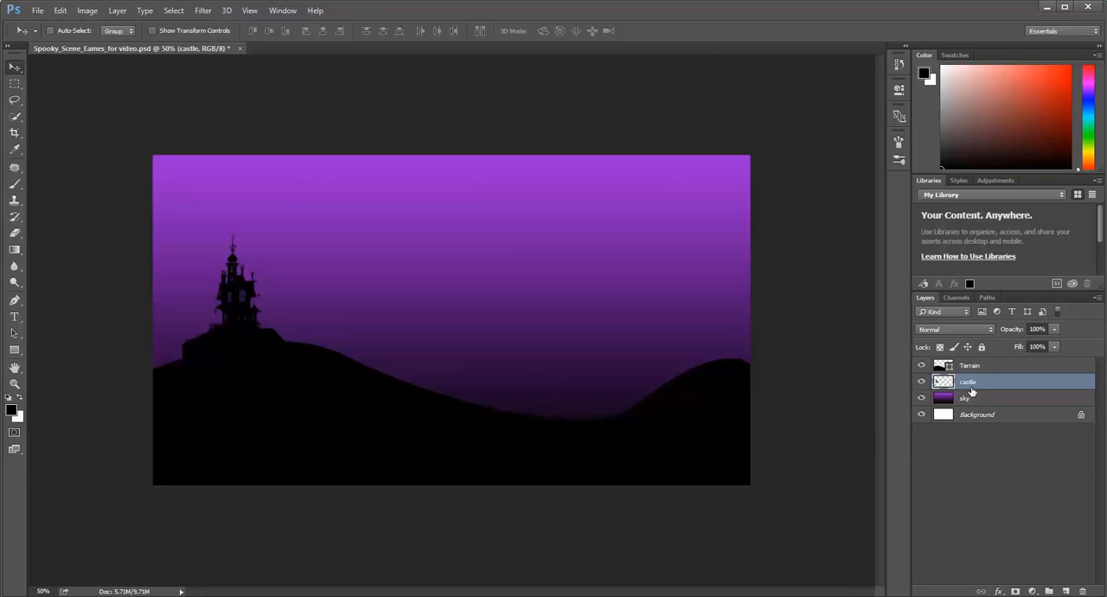
Add a new layer named castle lights and place it directly beneath the castle layer.
click(1066, 591)
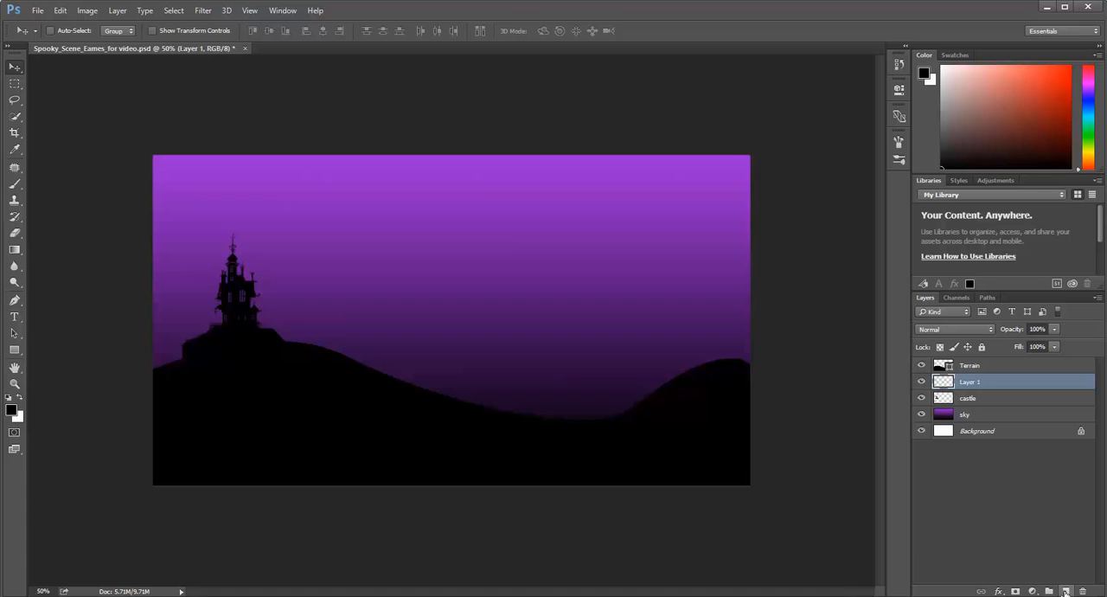
double_click(974, 382)
text(castle lights)
key(Return)
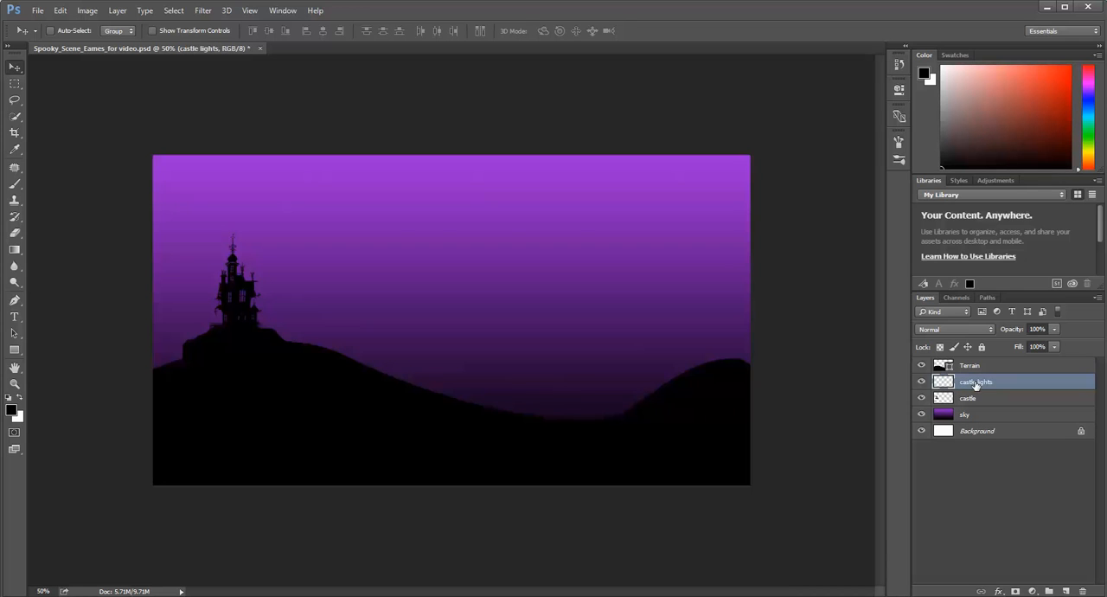
drag(976, 384, 976, 402)
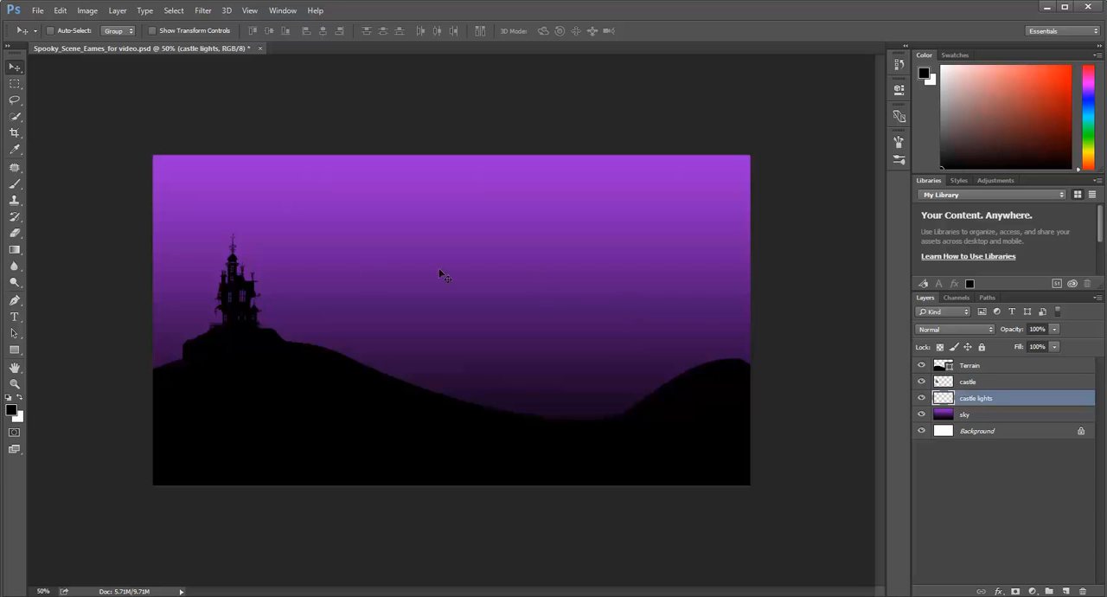
Choose a hard round brush tip and reduce its size to 35 px for painting the castle windows.
click(20, 187)
click(68, 31)
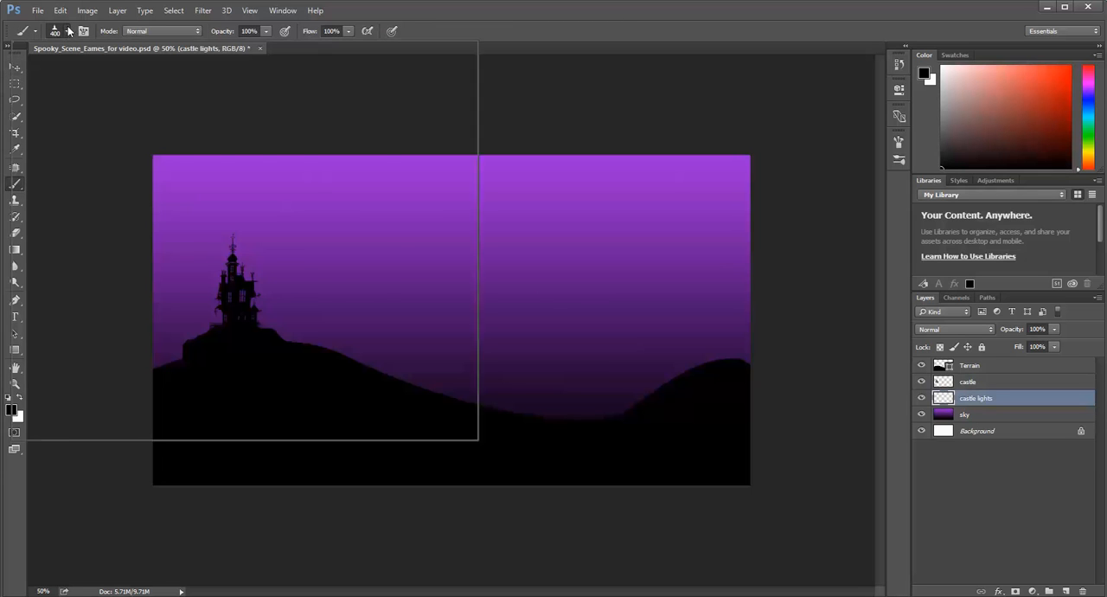
scroll(152, 235, down, 5)
scroll(159, 234, up, 10)
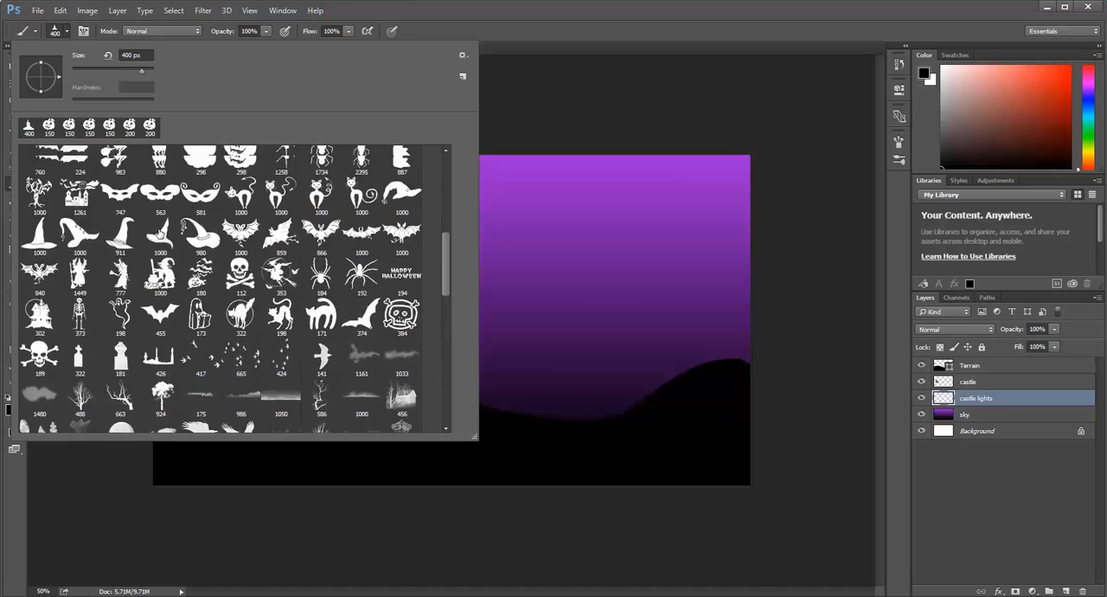
scroll(159, 234, up, 5)
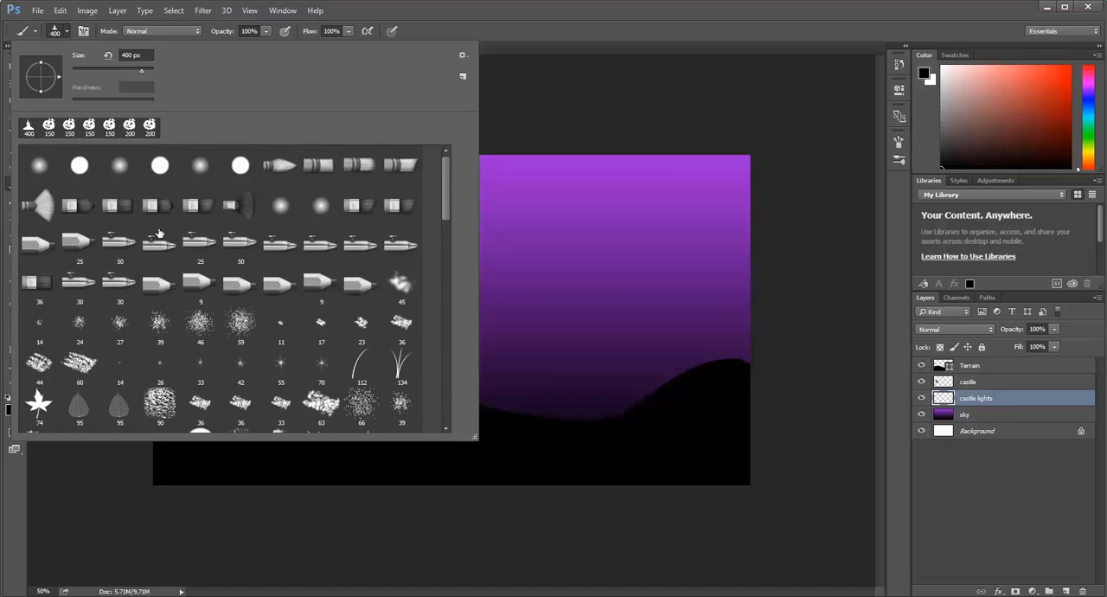
double_click(159, 170)
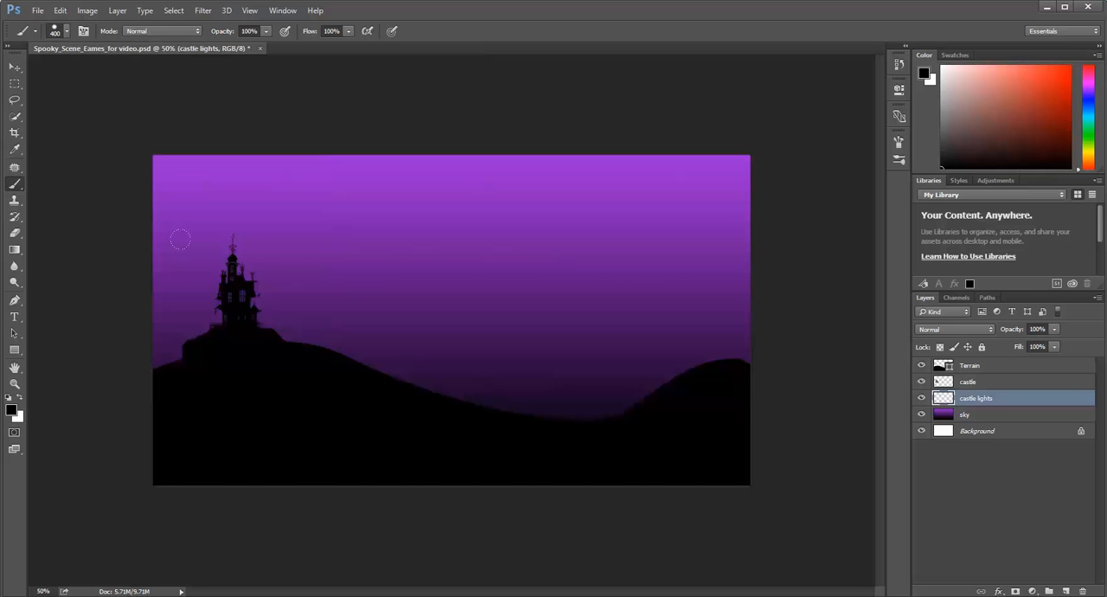
key(ctrl+plus)
key(ctrl+plus)
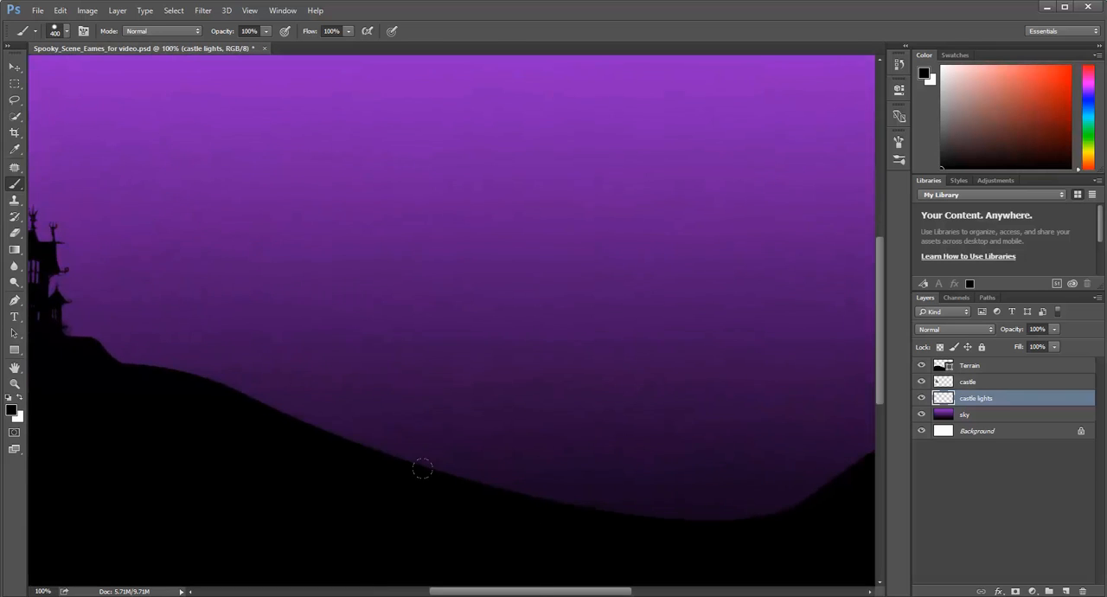
drag(534, 594, 412, 593)
key(ctrl+plus)
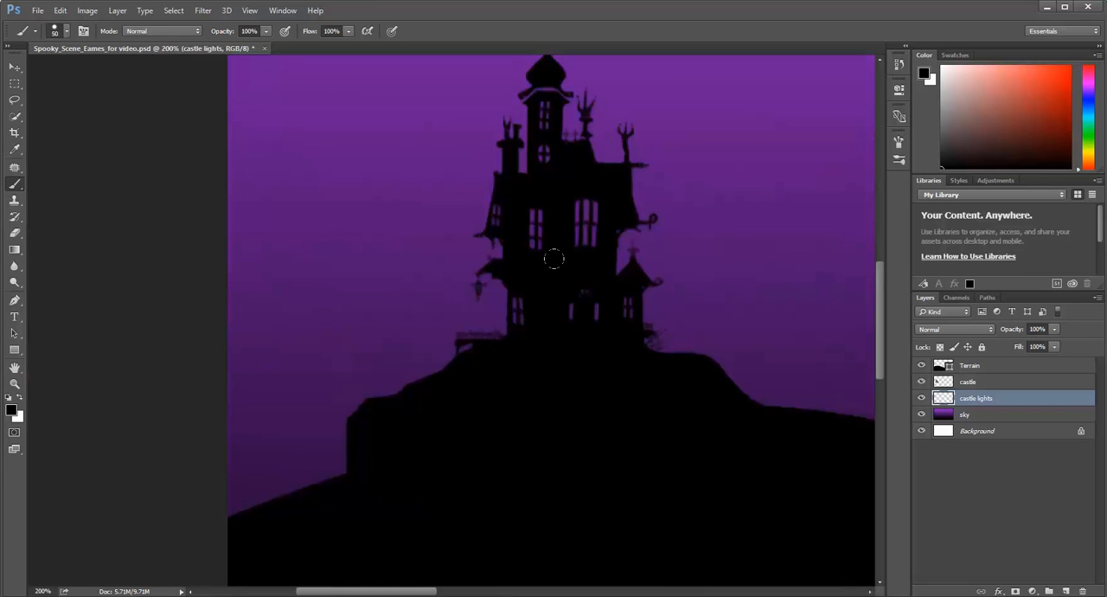
key(bracketleft)
key(bracketleft)
key(bracketleft)
Set the foreground color to golden yellow (f7da19) and return to the Brush tool.
click(12, 412)
click(581, 291)
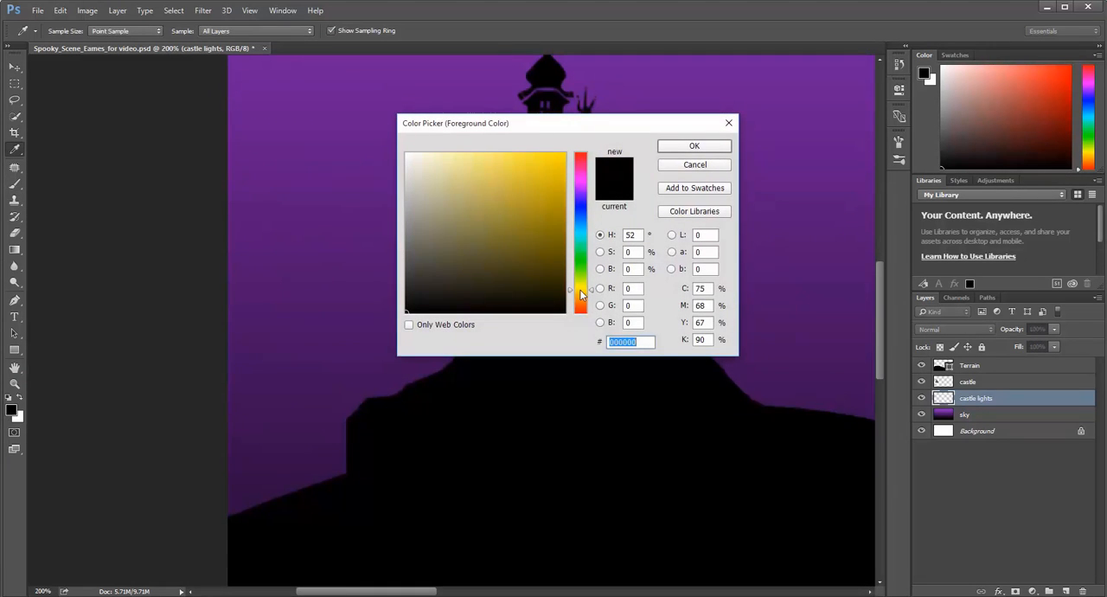
mouse_move(535, 171)
mouse_down()
mouse_move(529, 158)
mouse_move(549, 157)
mouse_up()
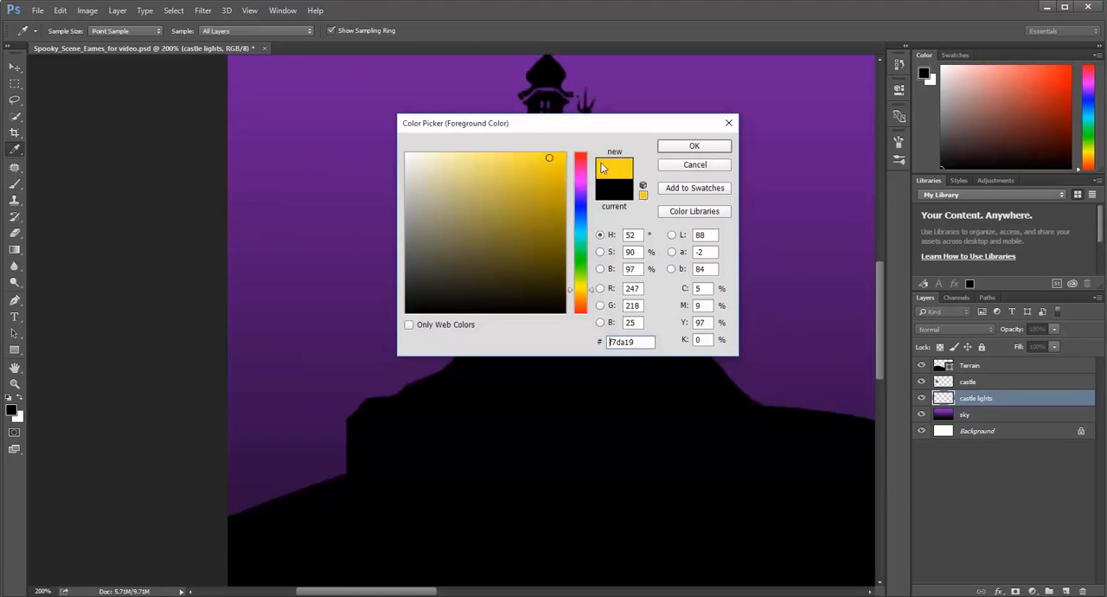
click(695, 147)
key(b)
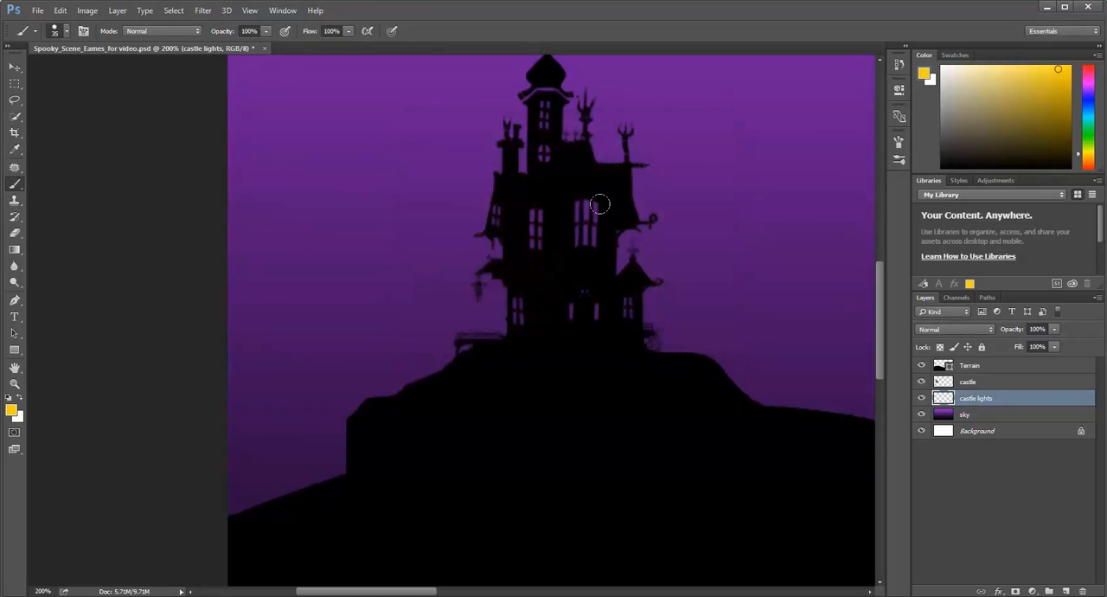
Paint yellow behind the castle's windows, doorway and tower openings on the castle lights layer.
mouse_move(566, 196)
mouse_down()
mouse_move(564, 297)
mouse_move(570, 309)
mouse_move(629, 313)
mouse_up()
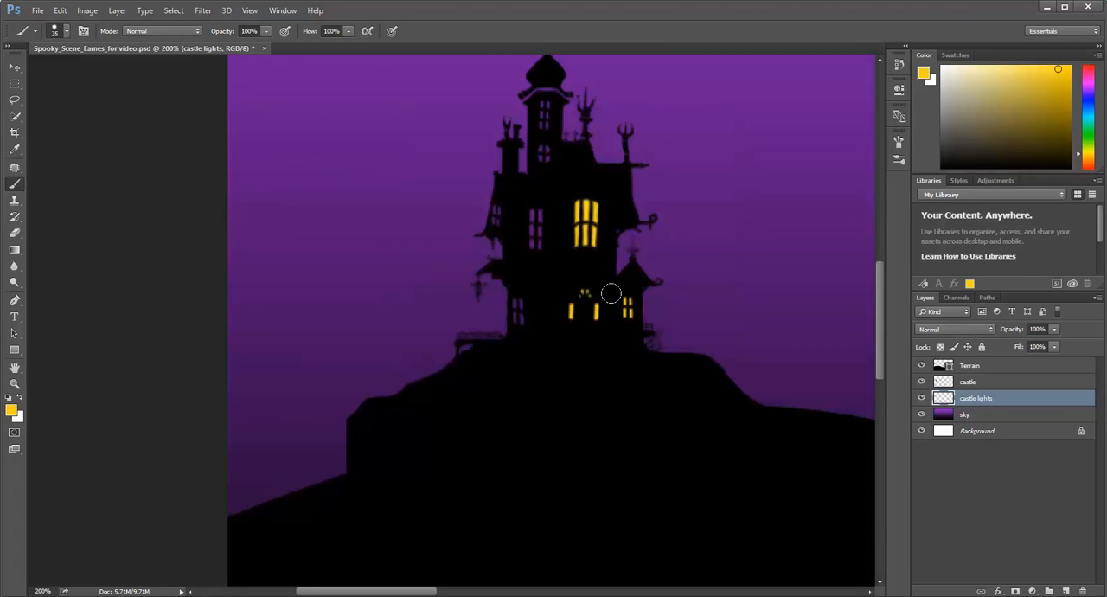
drag(518, 298, 519, 311)
drag(537, 208, 533, 244)
drag(507, 199, 495, 216)
drag(542, 159, 546, 155)
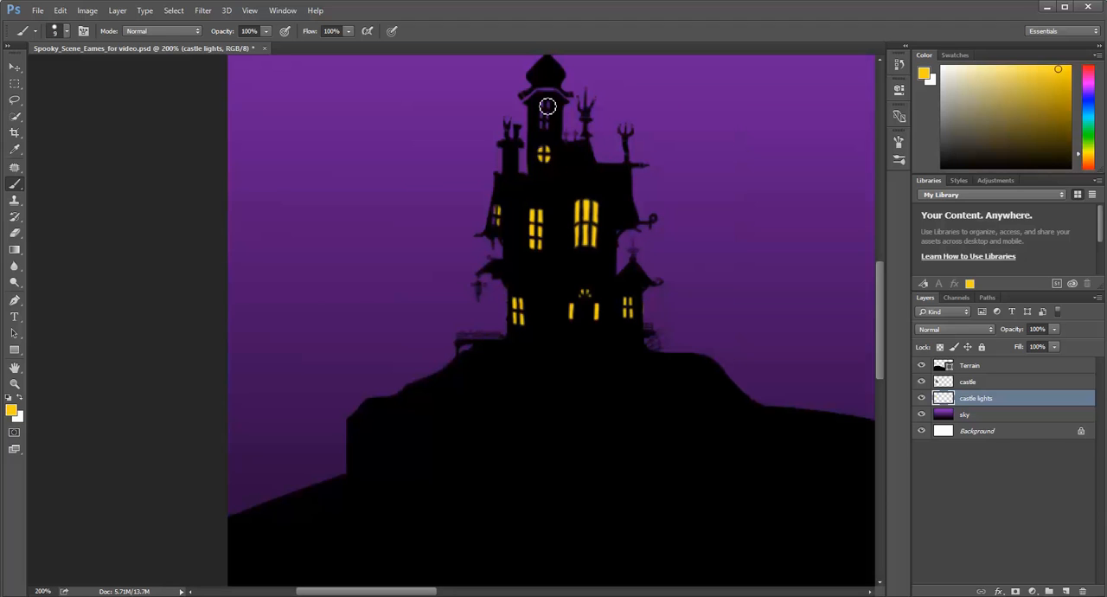
mouse_move(542, 104)
mouse_down()
mouse_move(551, 134)
mouse_move(551, 121)
mouse_up()
Move the castle lights layer above the castle layer and back beneath it to compare the stacking order.
drag(985, 401, 987, 384)
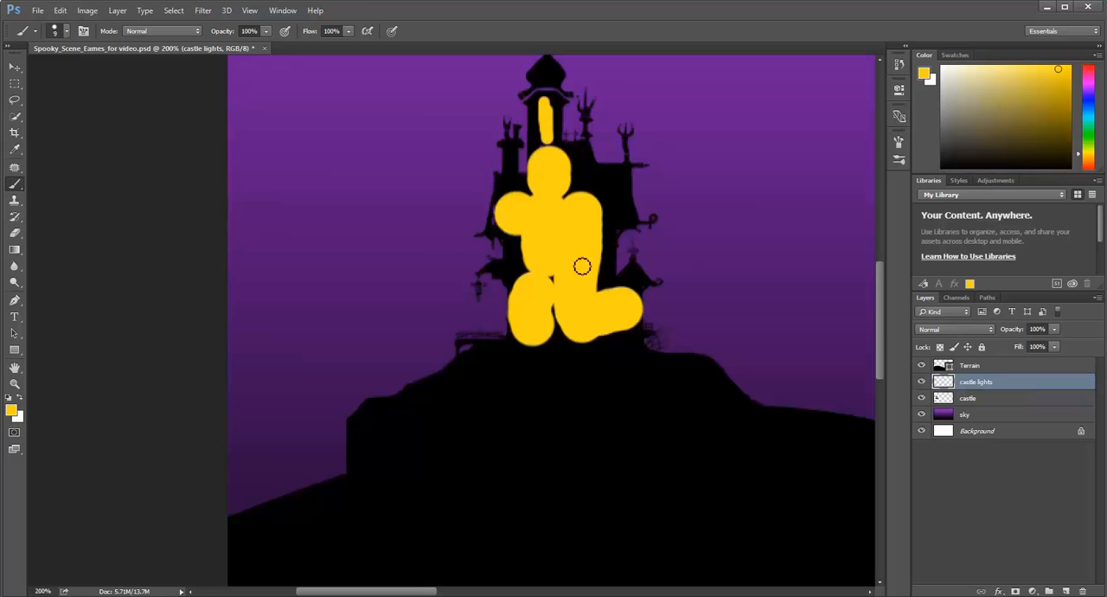
drag(973, 385, 976, 408)
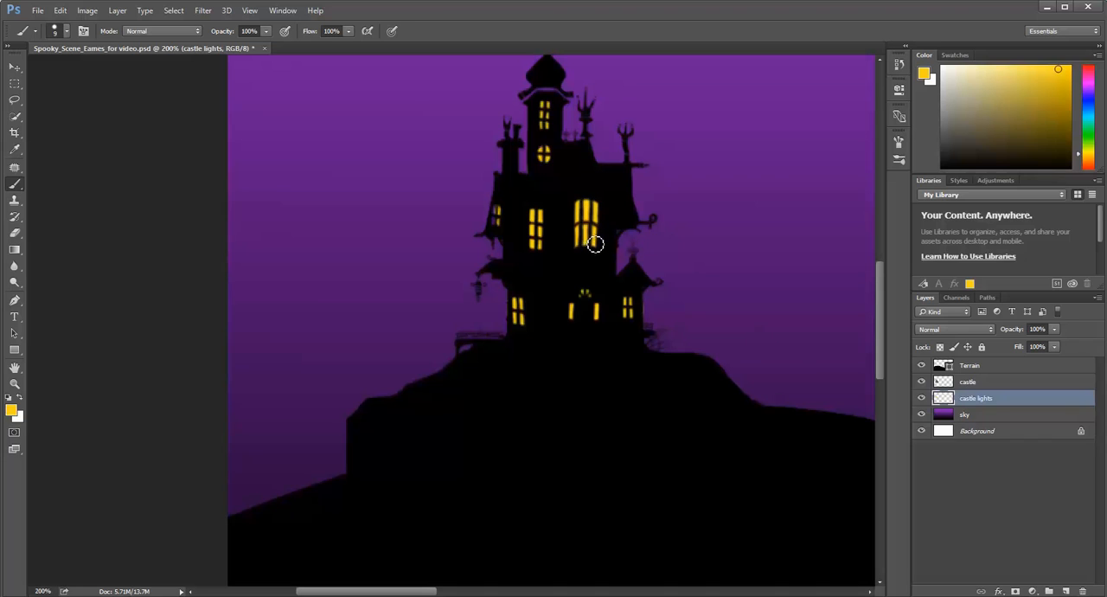
Try yellow brush strokes over the castle windows directly on the castle layer and undo them.
click(969, 385)
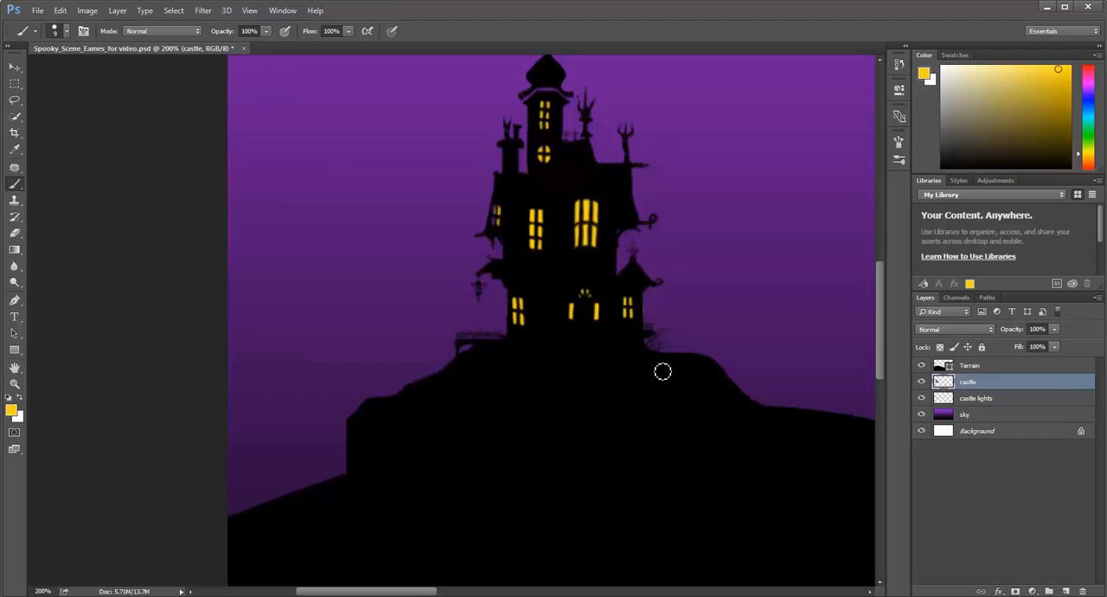
mouse_move(538, 203)
mouse_down()
mouse_move(556, 305)
mouse_move(589, 259)
mouse_move(559, 258)
mouse_move(562, 206)
mouse_up()
key(ctrl+z)
scroll(566, 195, up, 3)
scroll(563, 210, up, 2)
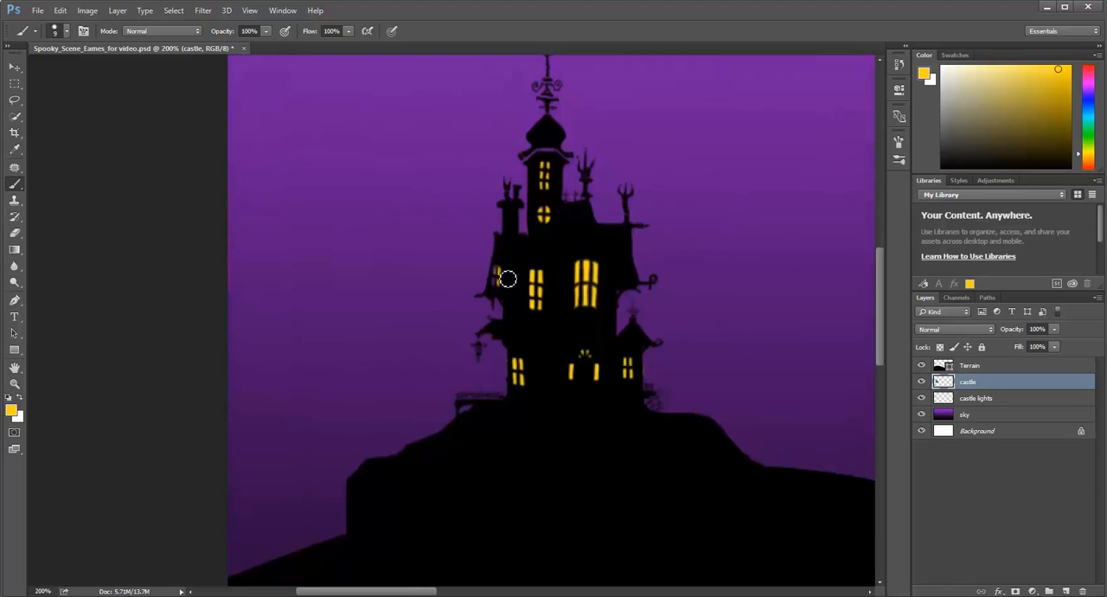
drag(507, 277, 498, 276)
key(ctrl+z)
Select the castle lights layer and finish lighting the small window on the castle's outer left wall.
click(989, 399)
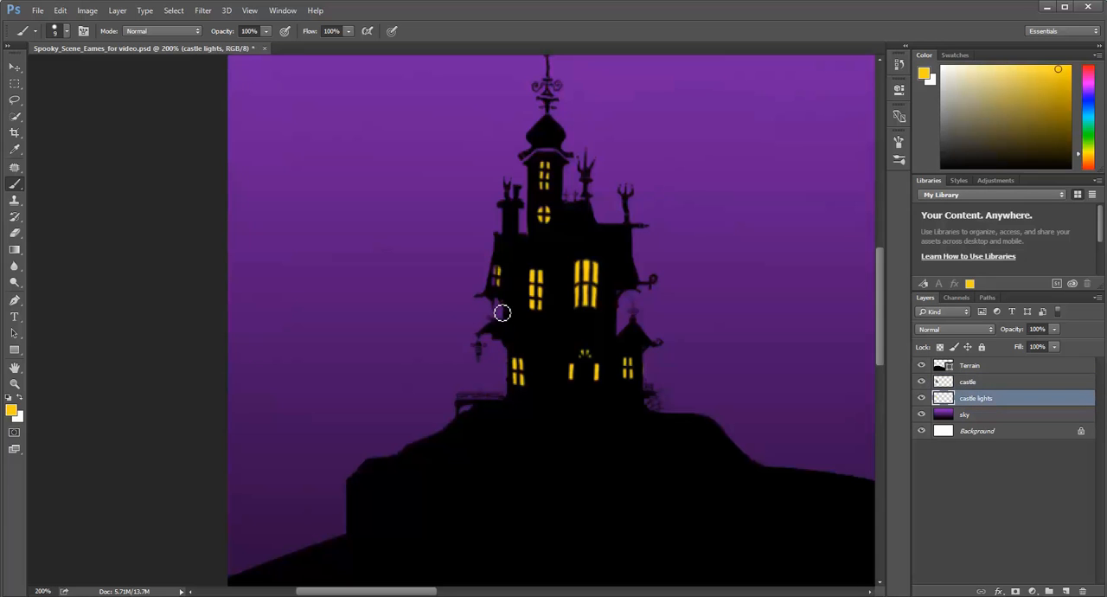
key(ctrl+plus)
drag(531, 261, 524, 252)
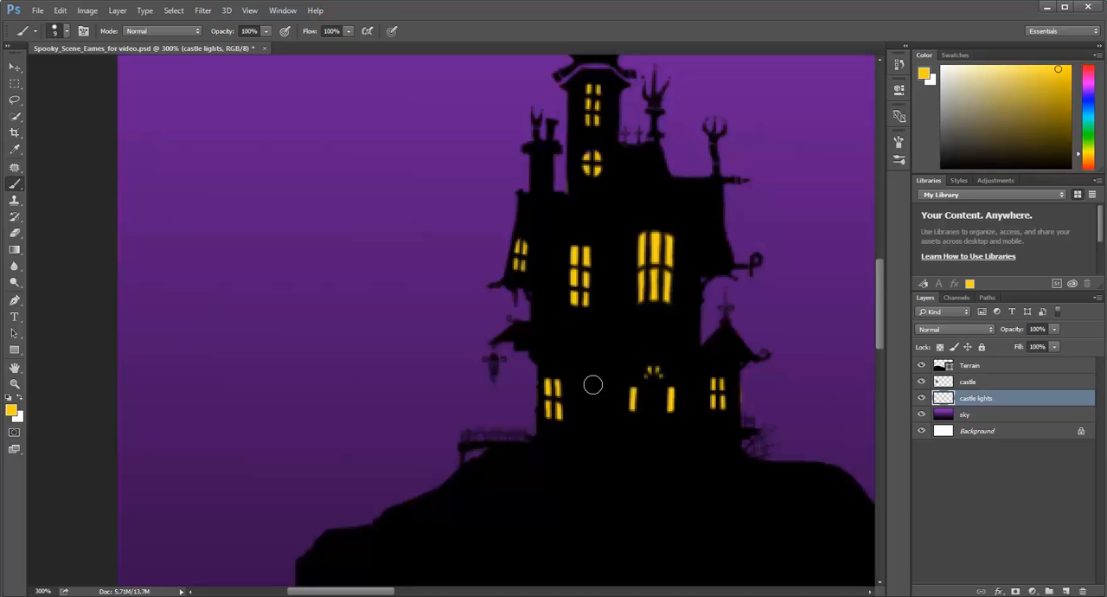
Reduce the brush to 2 px and paint the hanging lantern beside the castle yellow.
key(bracketleft)
key(bracketleft)
key(bracketleft)
key(bracketleft)
key(bracketleft)
key(bracketleft)
key(bracketleft)
drag(500, 371, 505, 371)
key(ctrl+z)
click(499, 376)
scroll(753, 381, up, 1)
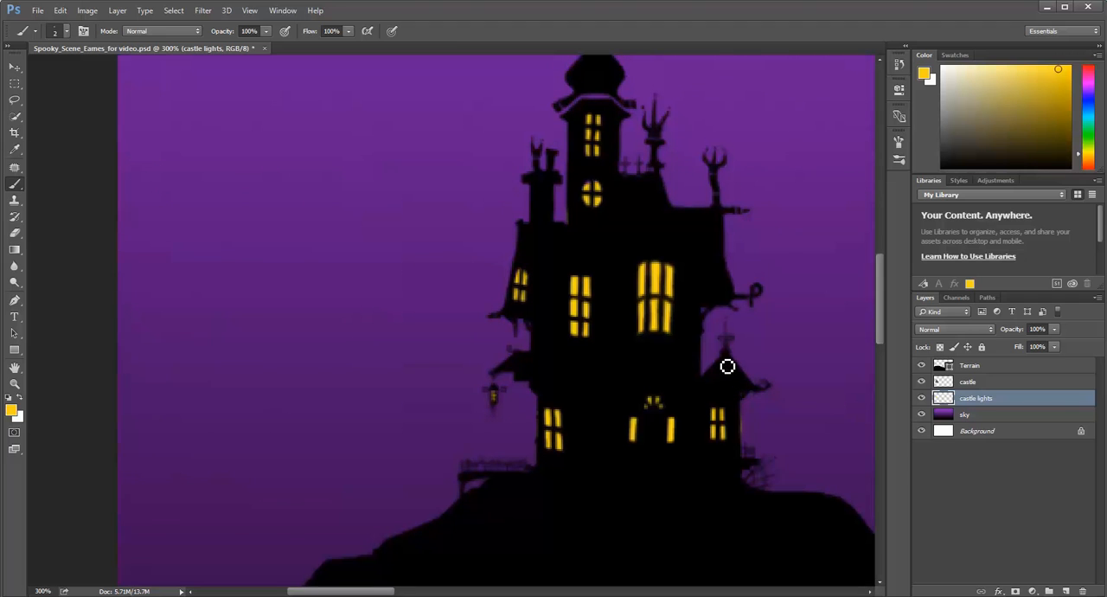
key(ctrl+minus)
key(ctrl+minus)
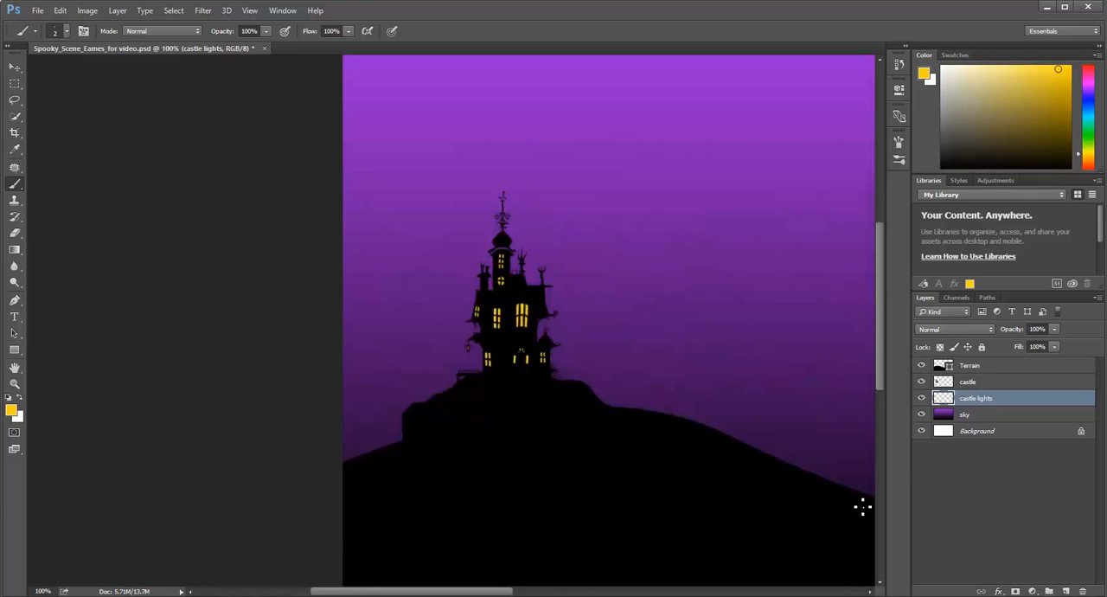
drag(509, 589, 557, 593)
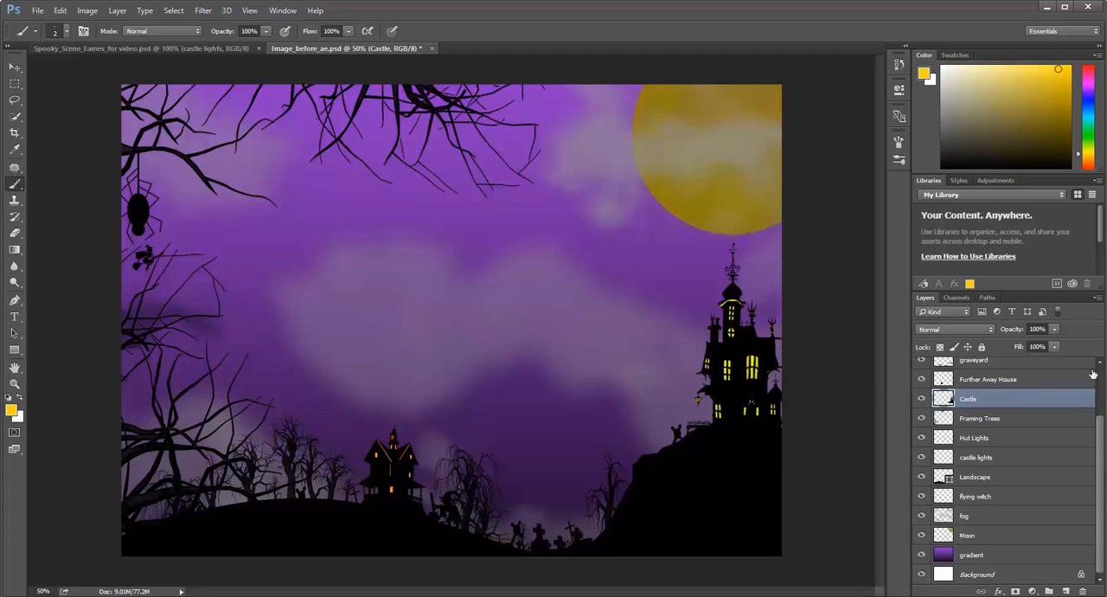
Examine the layer stack of Image_before_ae.psd and toggle the fog layer's visibility to see its effect.
drag(1101, 425, 1104, 372)
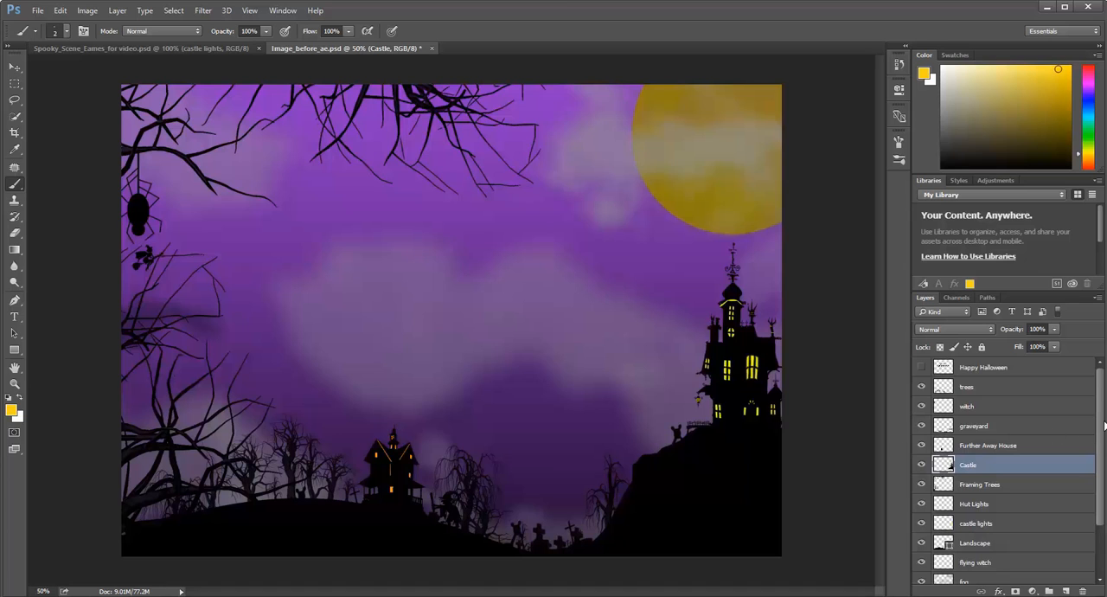
drag(1103, 427, 1088, 490)
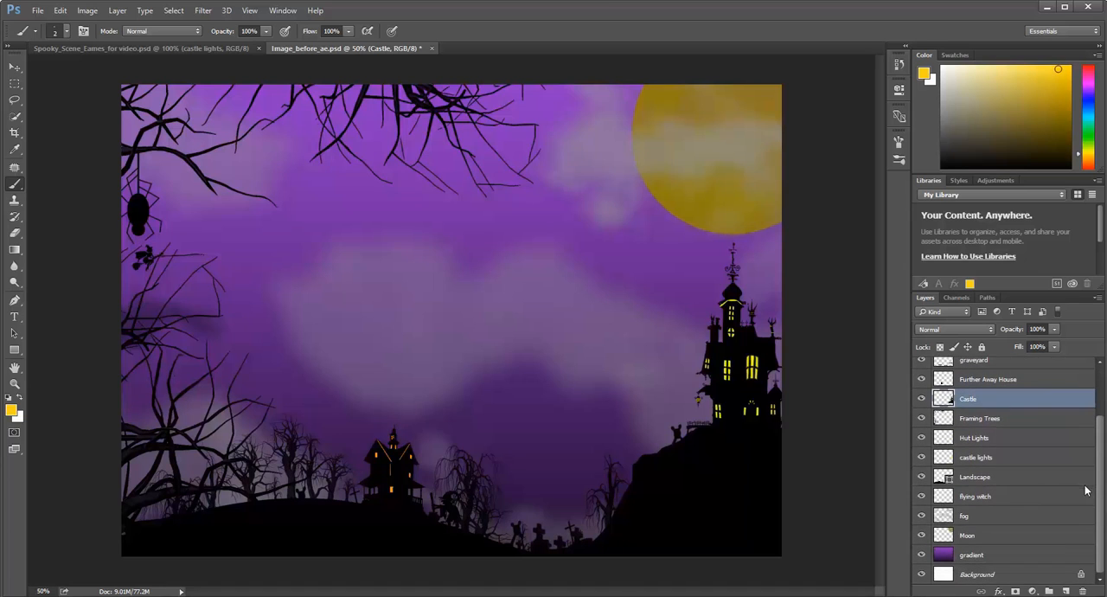
click(966, 517)
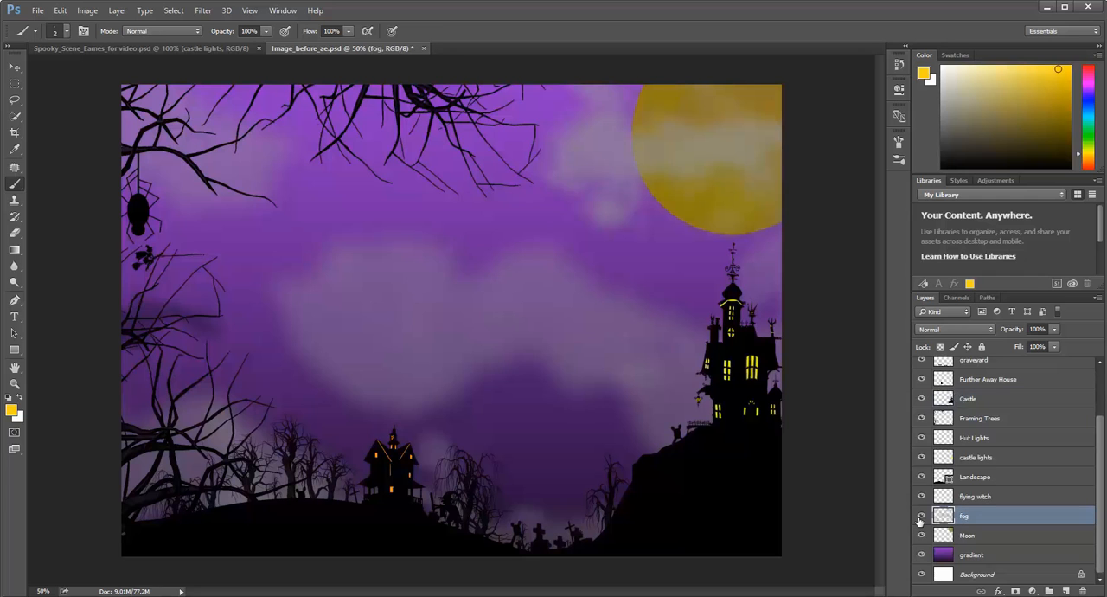
click(921, 516)
click(921, 517)
click(920, 517)
click(920, 517)
Choose the 1161 px cloud brush tip and set the foreground color to light grey (b6b6b6).
click(68, 32)
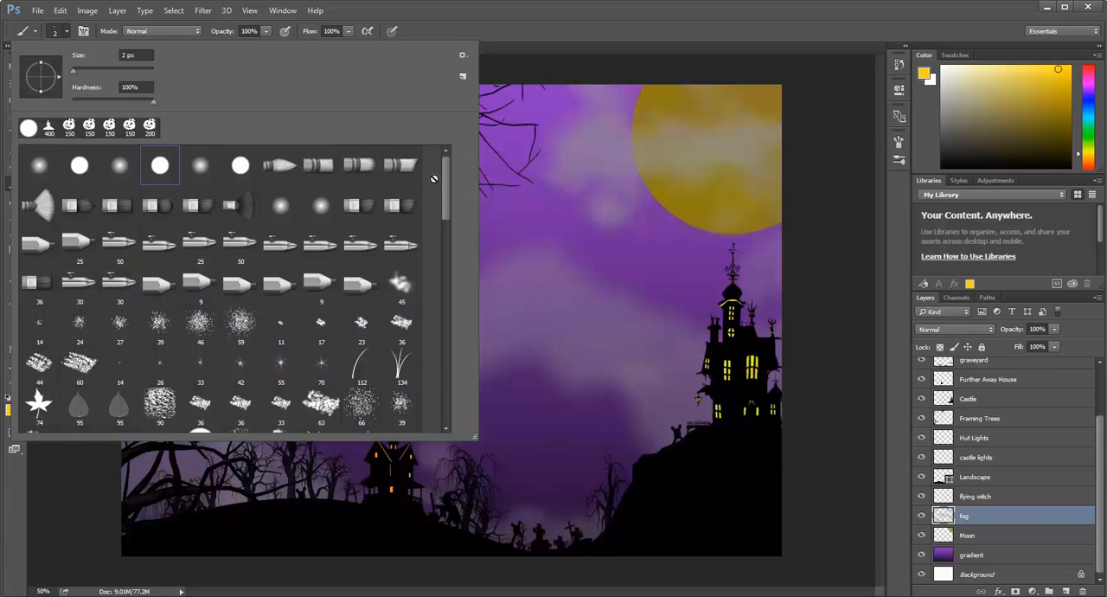
mouse_move(446, 191)
mouse_down()
mouse_move(450, 401)
mouse_move(476, 303)
mouse_up()
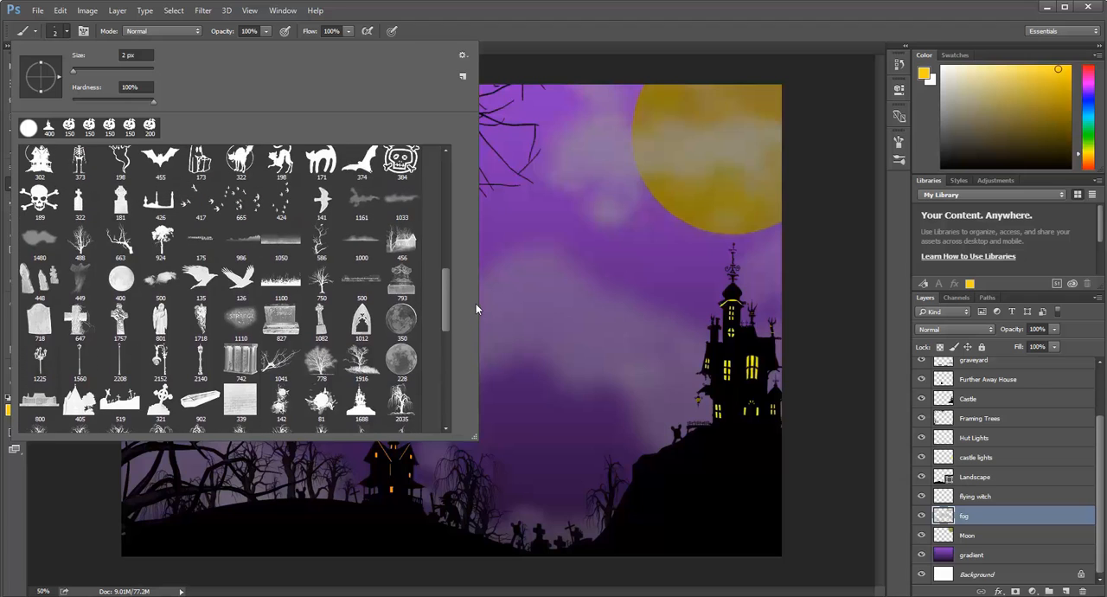
click(364, 204)
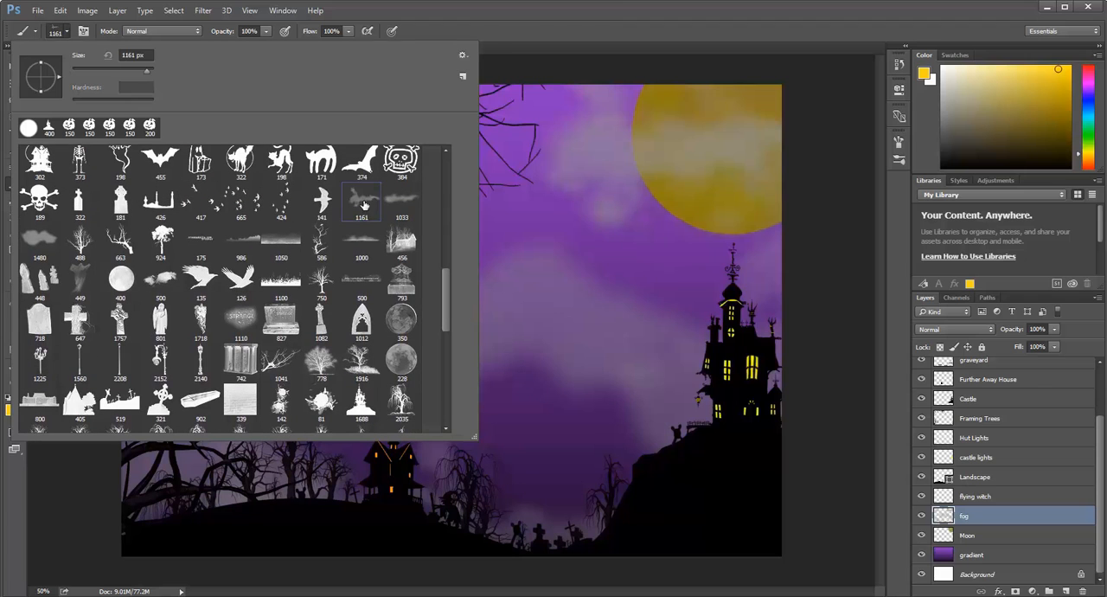
double_click(365, 205)
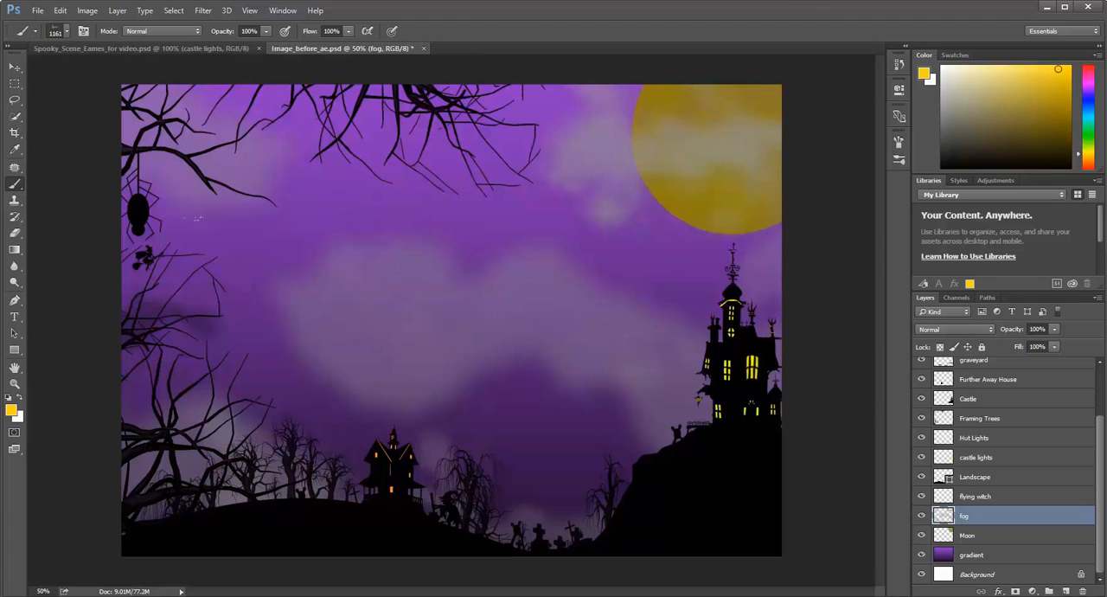
click(11, 412)
drag(418, 240, 404, 201)
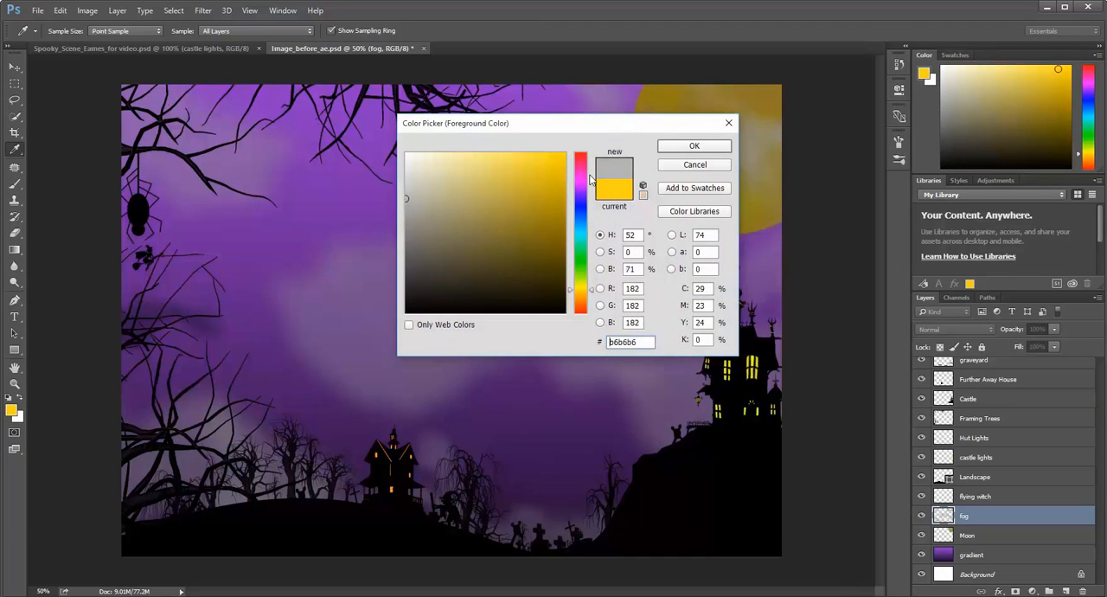
click(694, 146)
Undo a trial fog stamp, stamp grey fog beside the castle, and move the fog layer between Further Away House and Castle.
drag(438, 317, 446, 321)
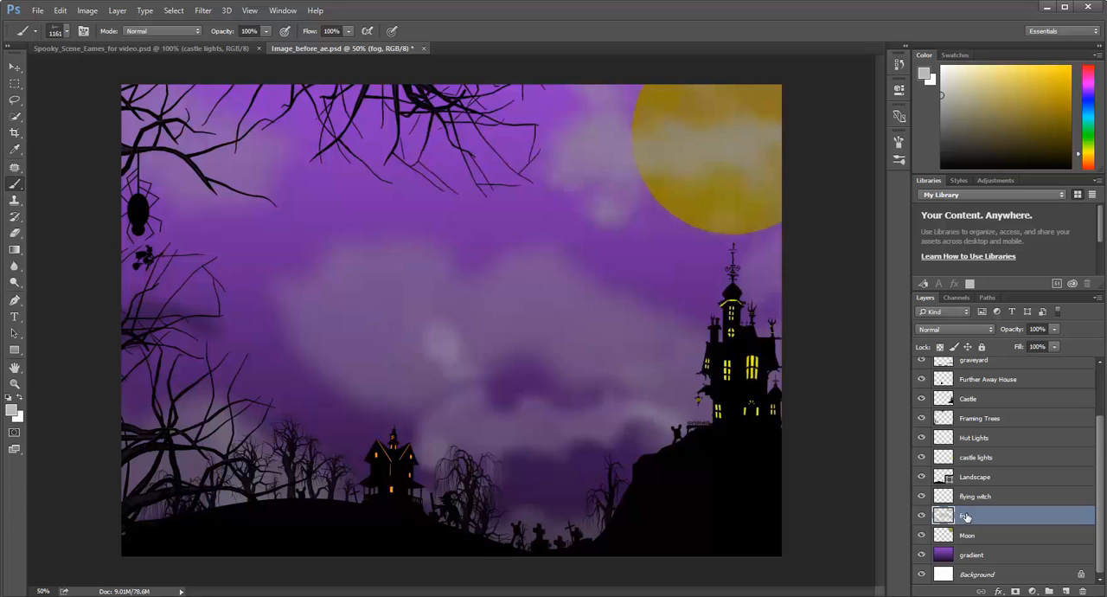
key(ctrl+z)
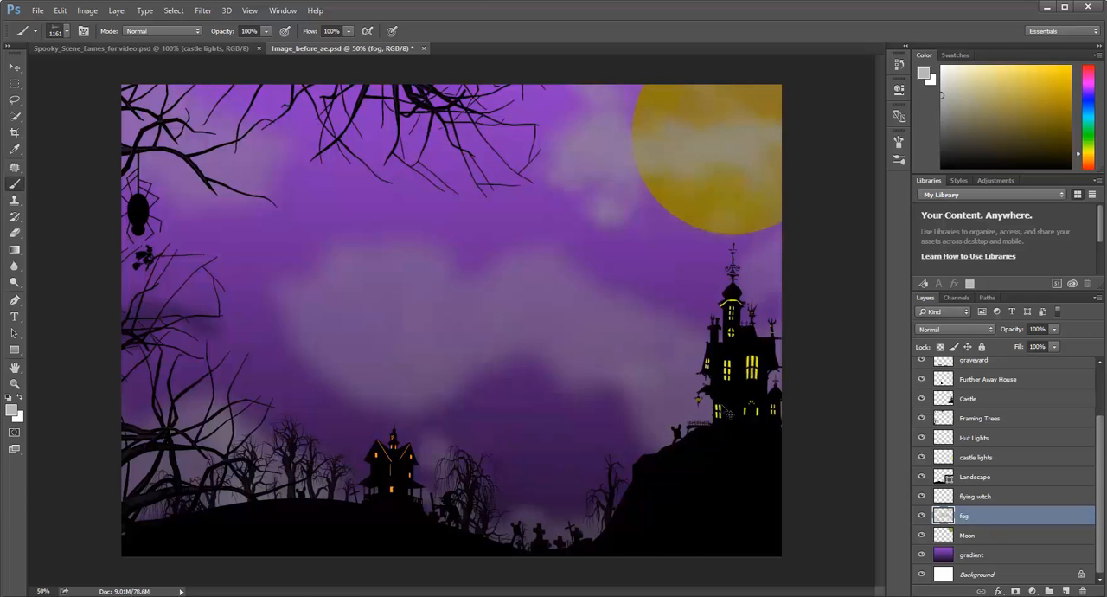
key(ctrl+z)
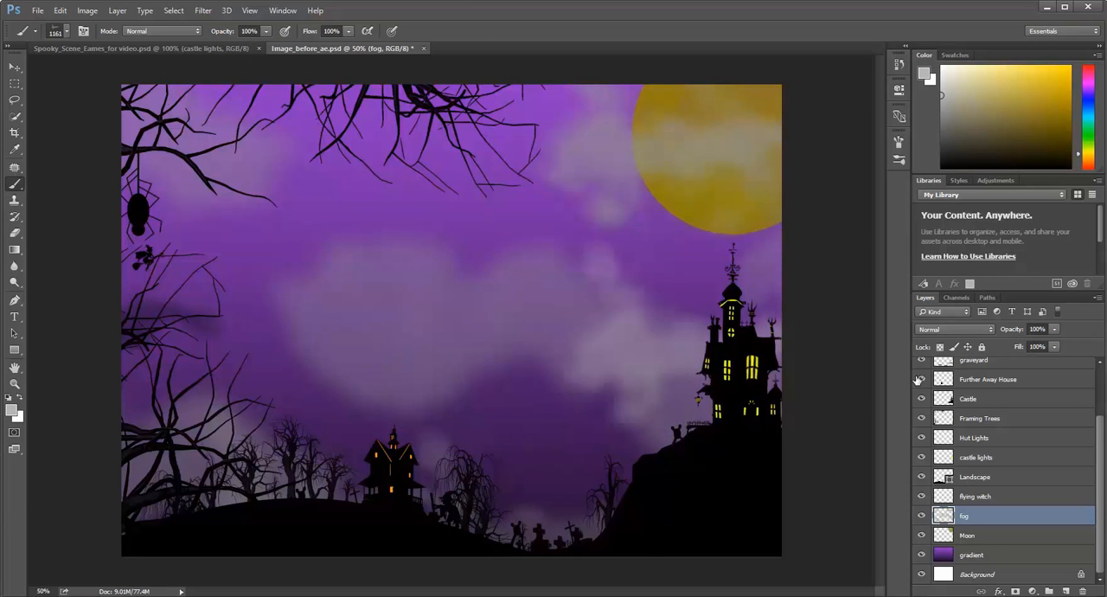
drag(975, 518, 990, 395)
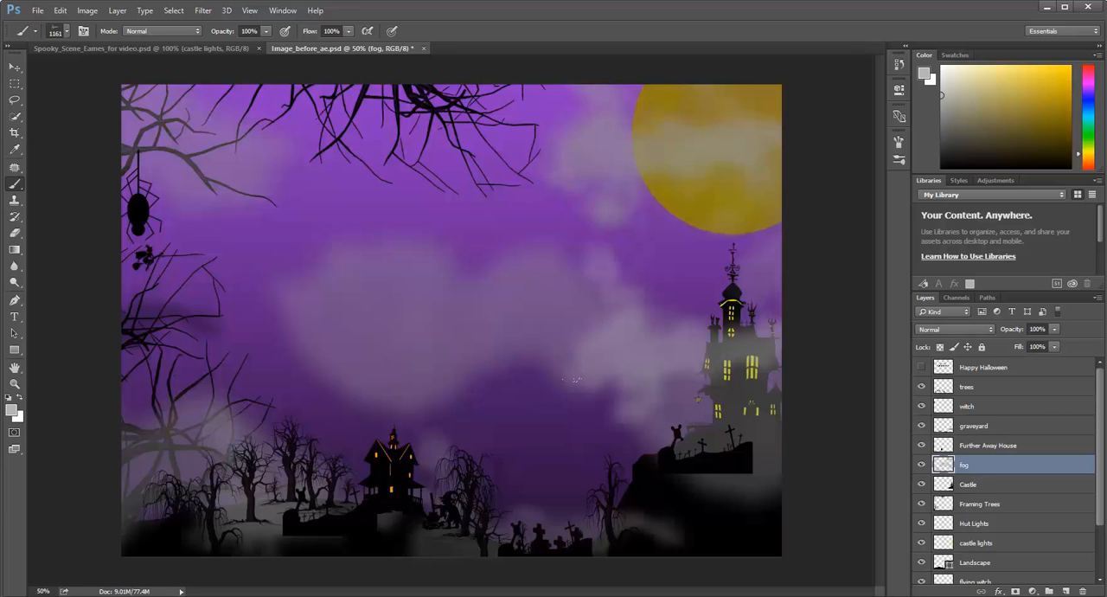
Undo the fog layer's move above Castle and add a new layer directly above fog named "fog in front of castle".
key(ctrl+z)
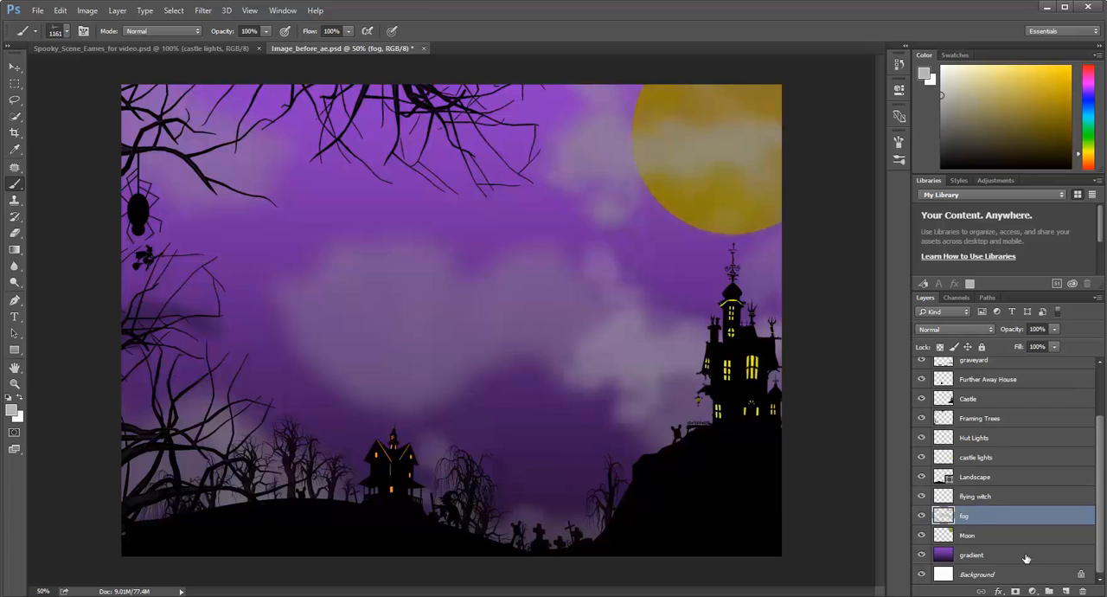
click(1065, 590)
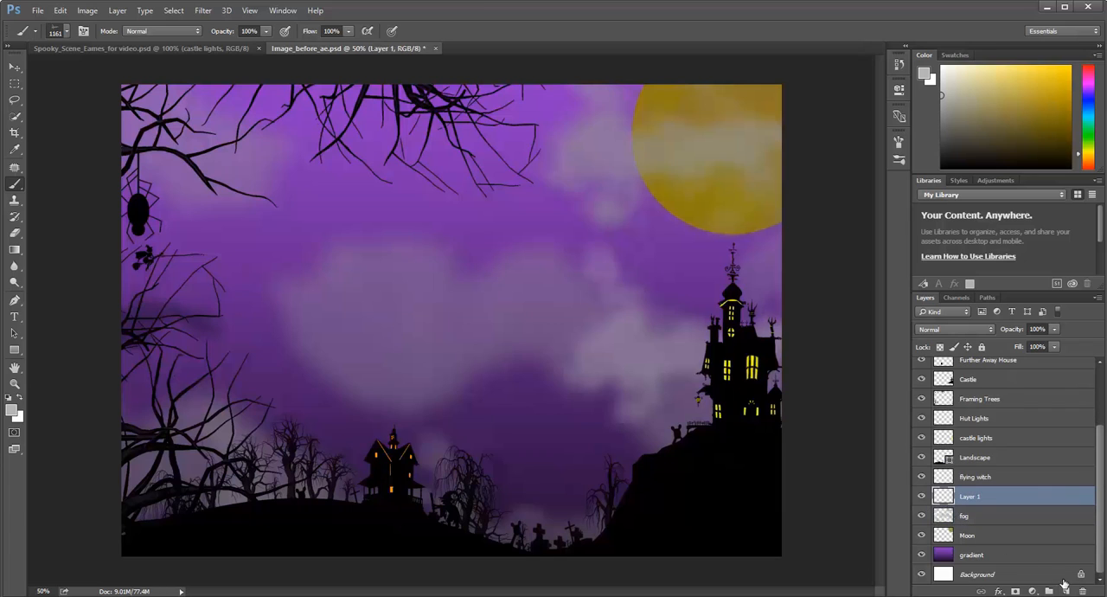
double_click(972, 497)
text(fog in front of castle)
key(Return)
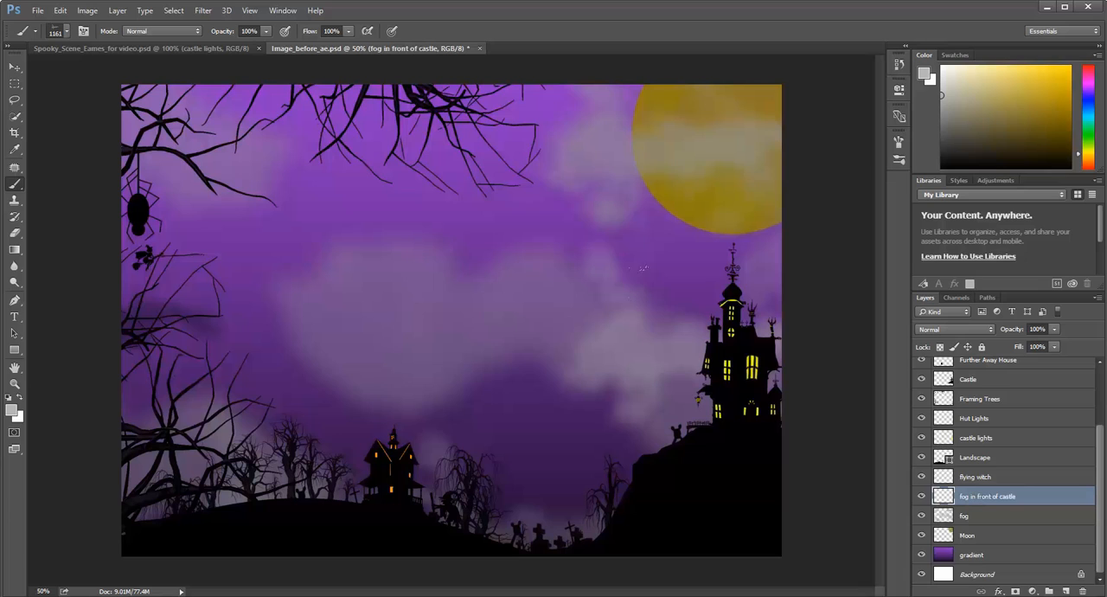
Stamp grey cloud fog over the castle's left side on the new layer and place that layer directly above Castle.
click(621, 339)
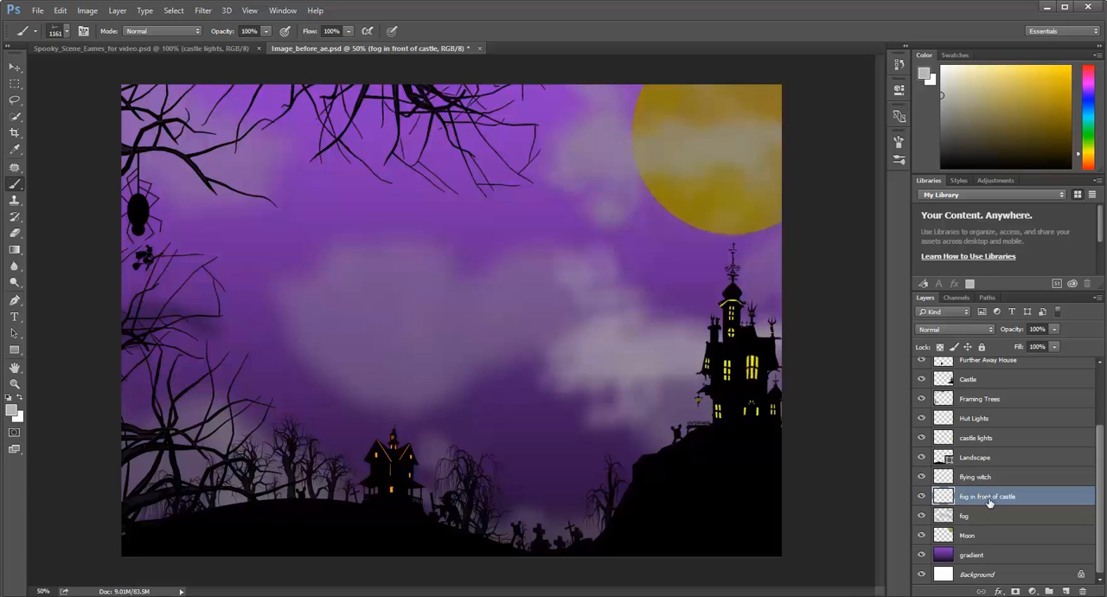
key(ctrl+z)
drag(987, 504, 994, 378)
key(ctrl+z)
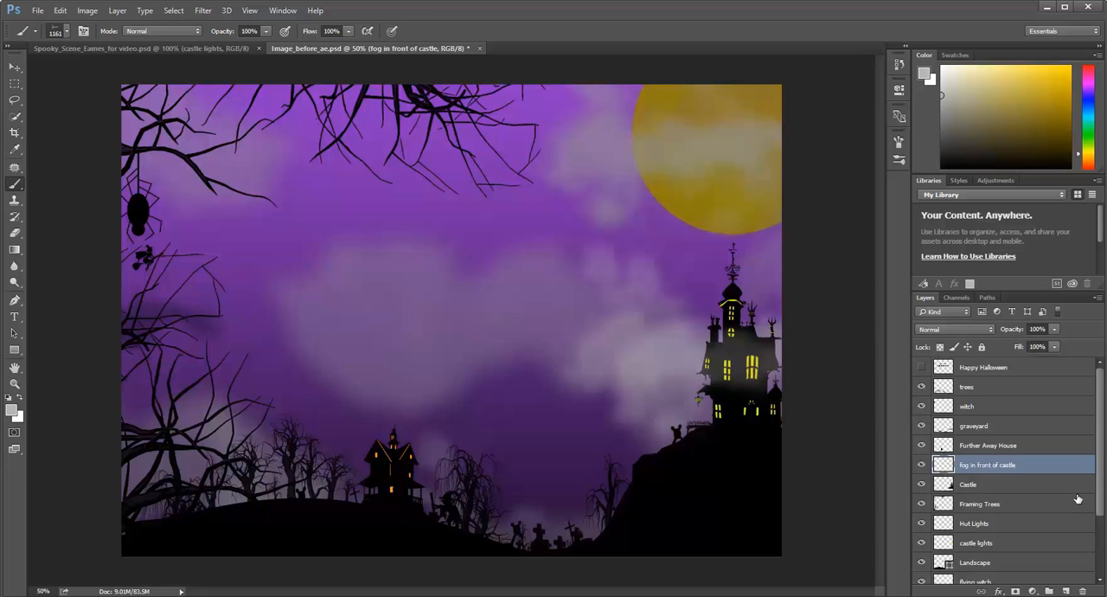
Select the Framing Trees layer and toggle its visibility to identify which branches it holds.
click(1000, 505)
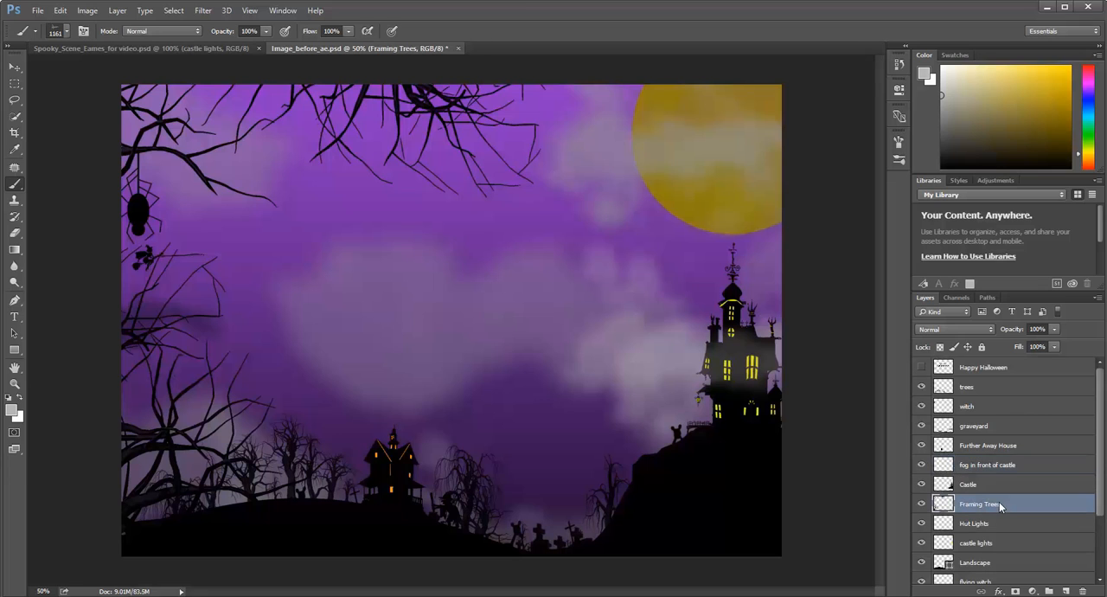
click(921, 504)
click(922, 505)
Try stamping the 2035 px bare-tree brush tip along the scene's left edge on the Framing Trees layer.
click(68, 32)
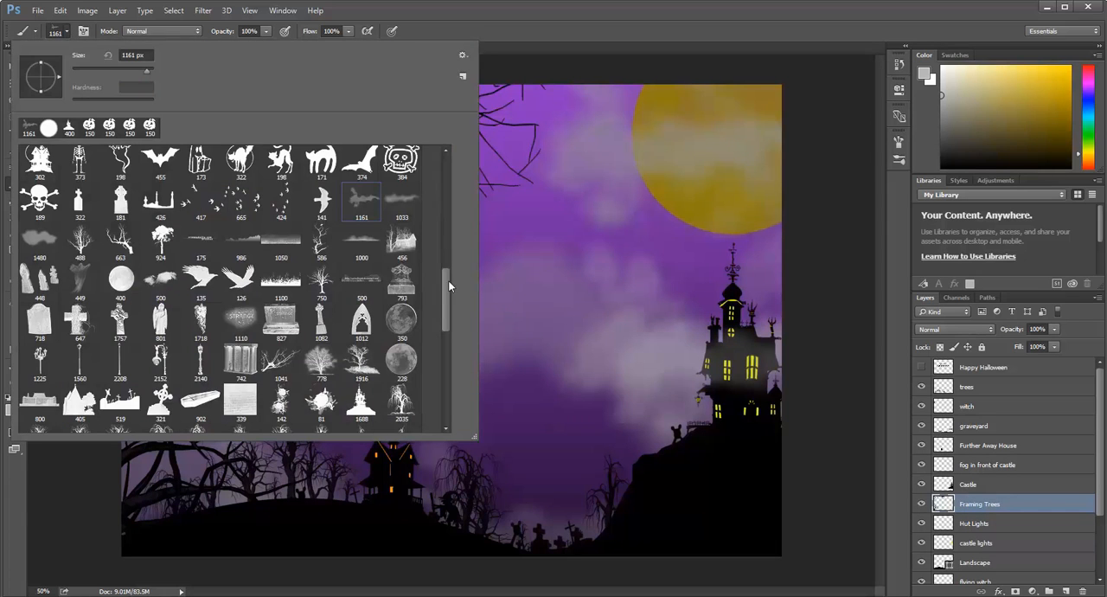
scroll(437, 290, down, 3)
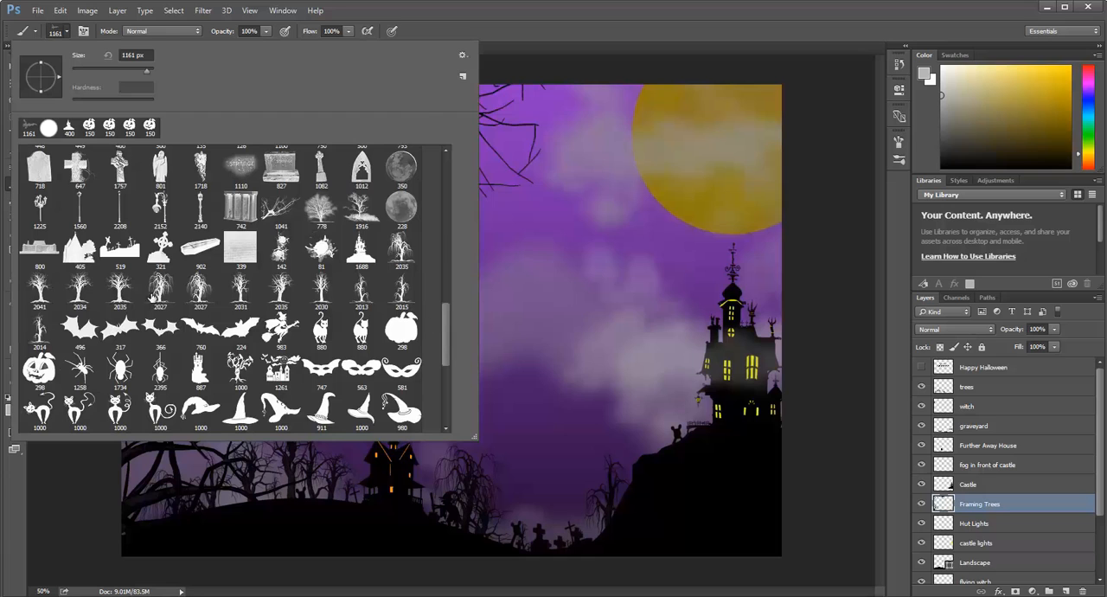
double_click(123, 295)
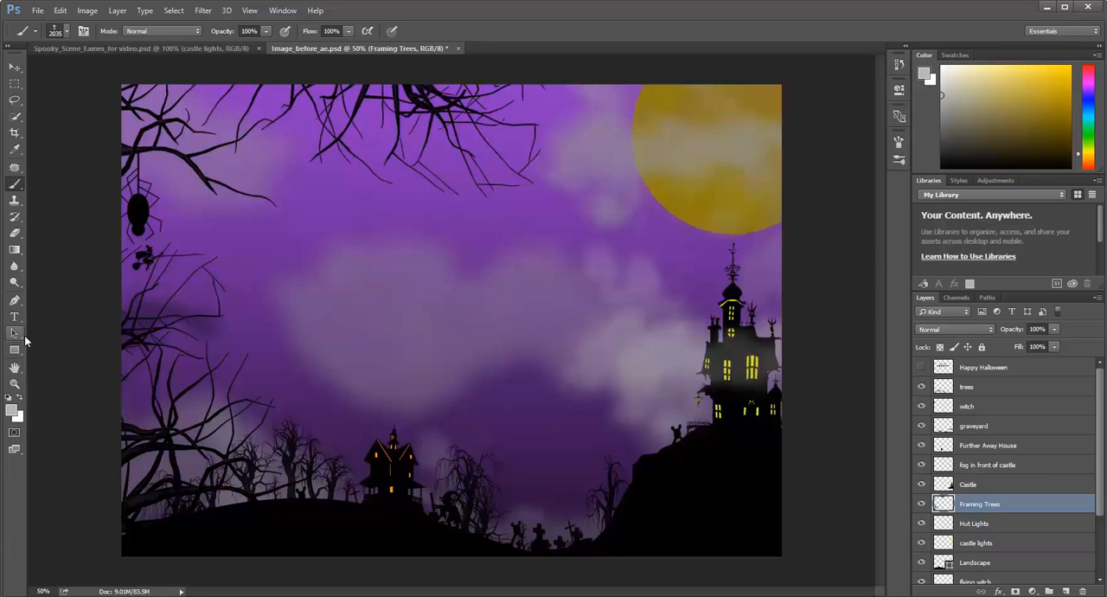
key(ctrl+minus)
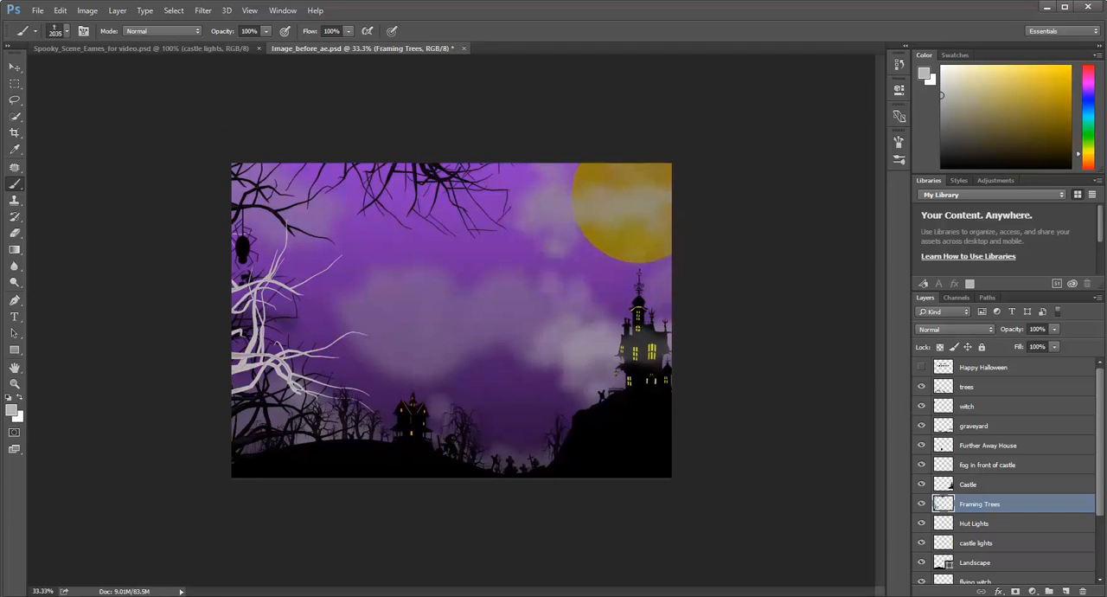
key(ctrl+z)
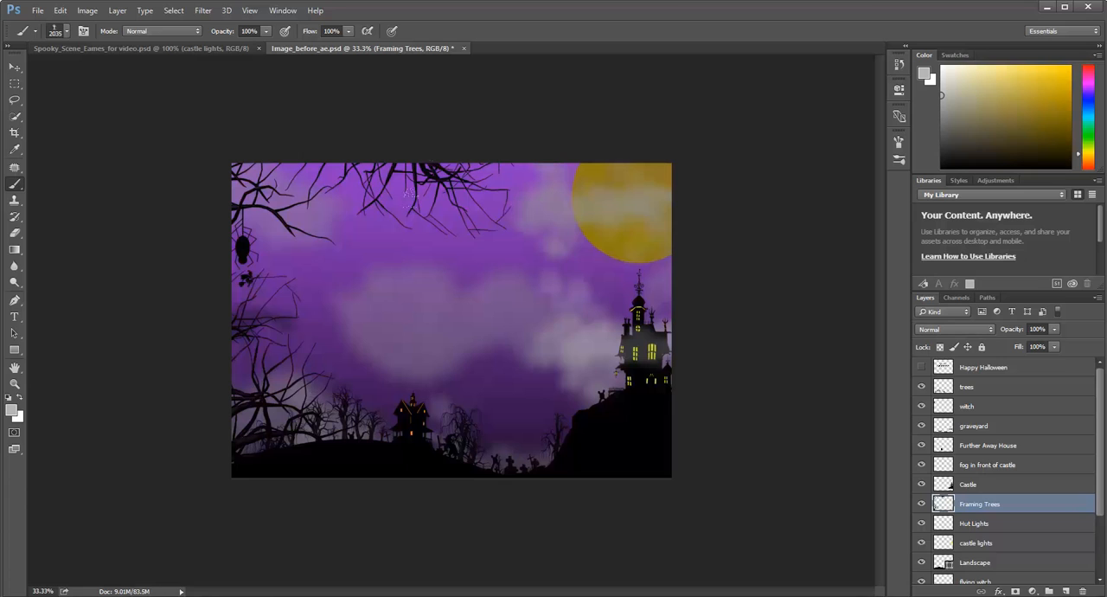
Review the layer stack down to Background, browse the Halloween brush tips, and undo the stray tree stamp near the moon.
key(v)
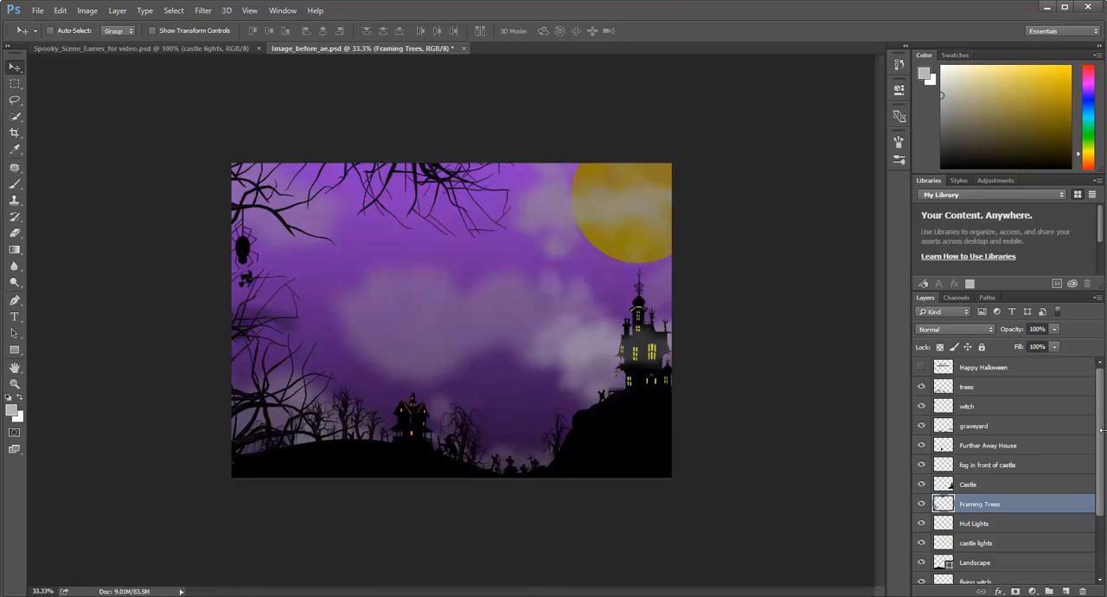
scroll(1100, 433, down, 4)
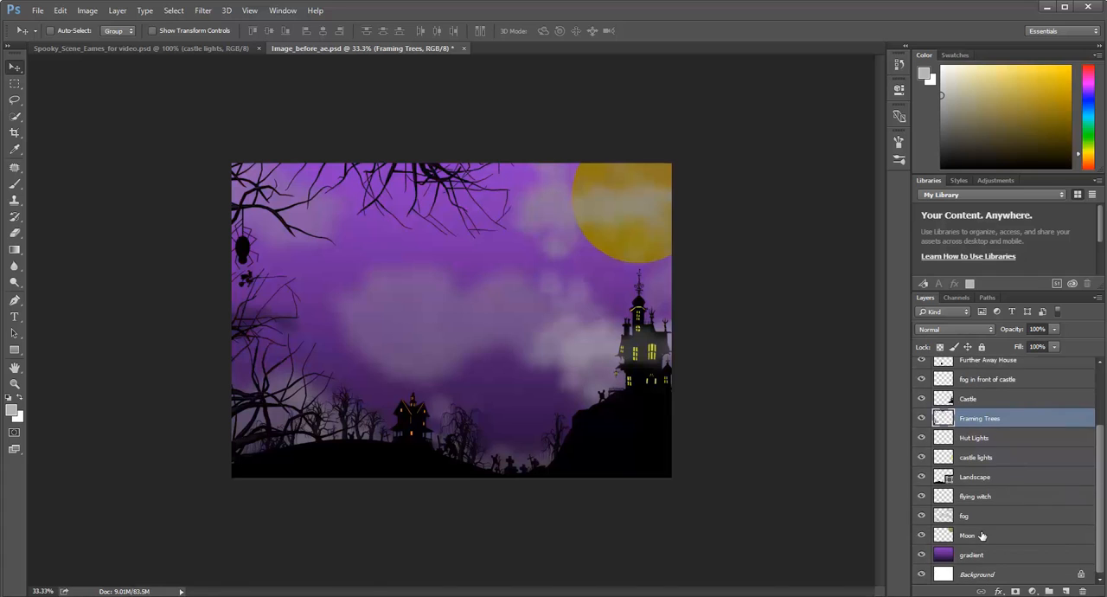
drag(1101, 487, 1106, 433)
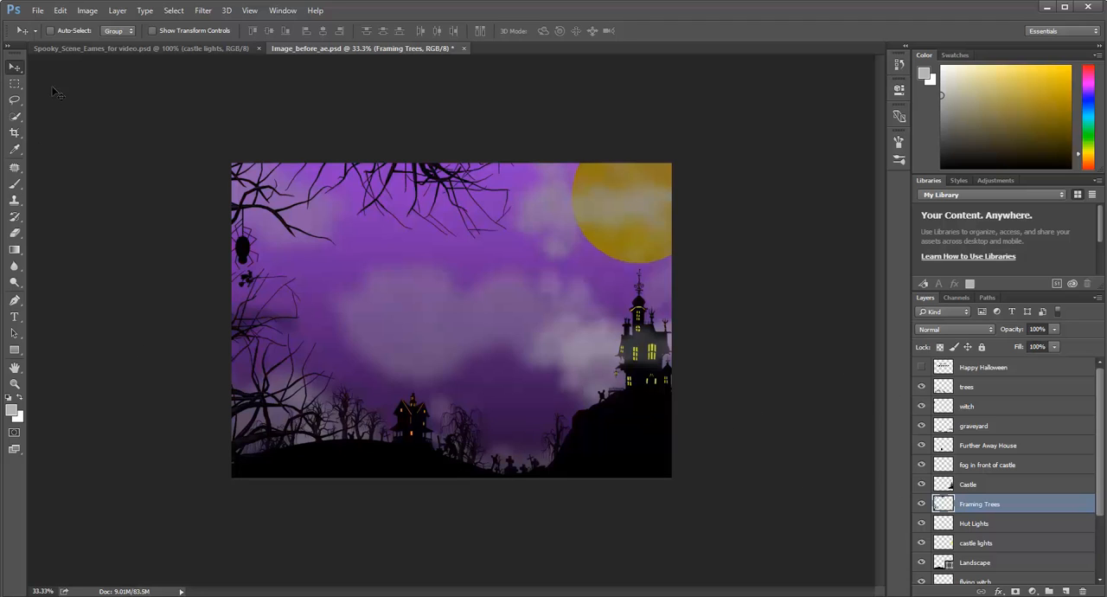
click(13, 182)
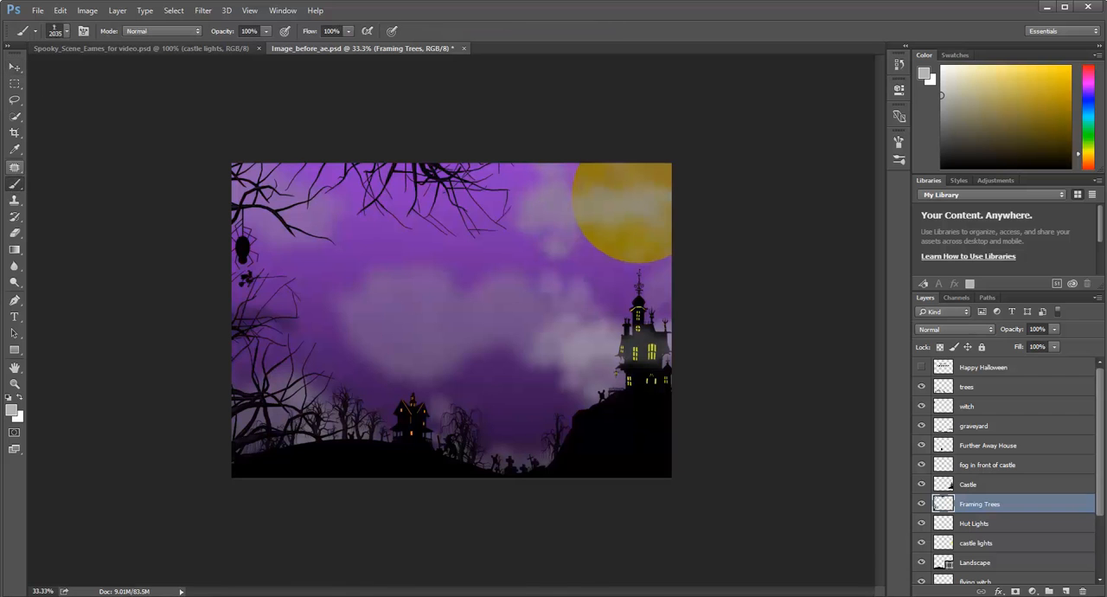
click(67, 32)
scroll(318, 368, down, 3)
scroll(322, 368, down, 3)
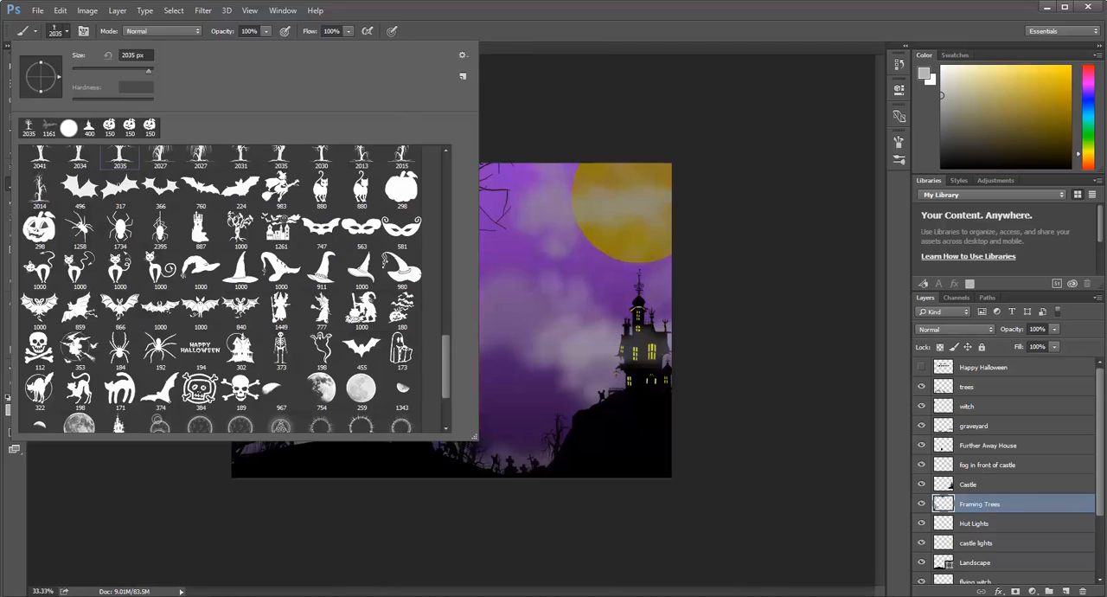
click(848, 338)
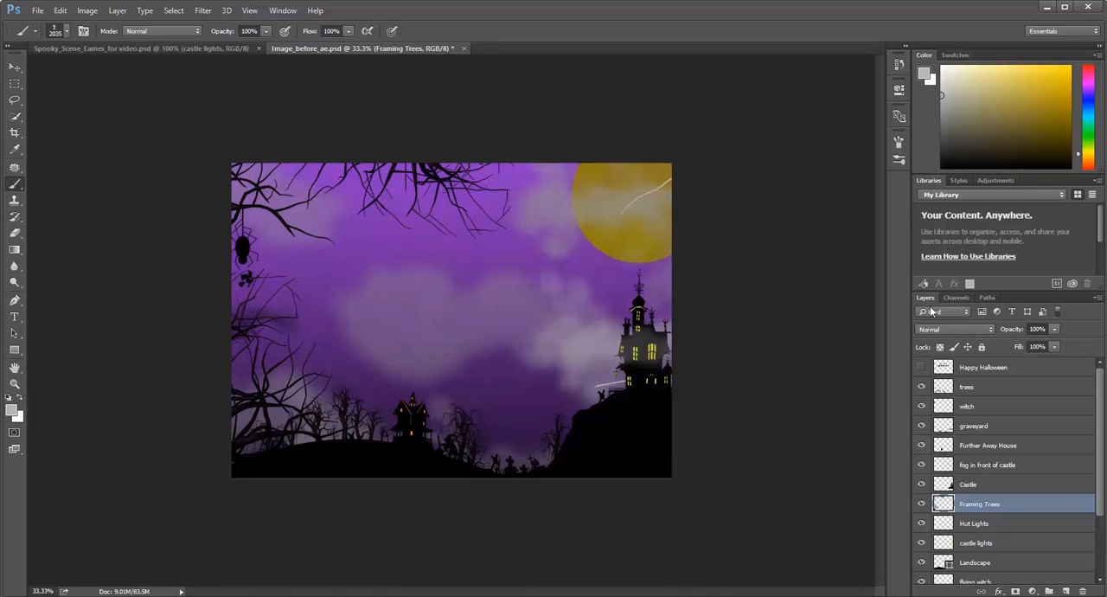
key(ctrl+z)
Show the Happy Halloween layer and inspect its dripping lettering up close.
click(921, 367)
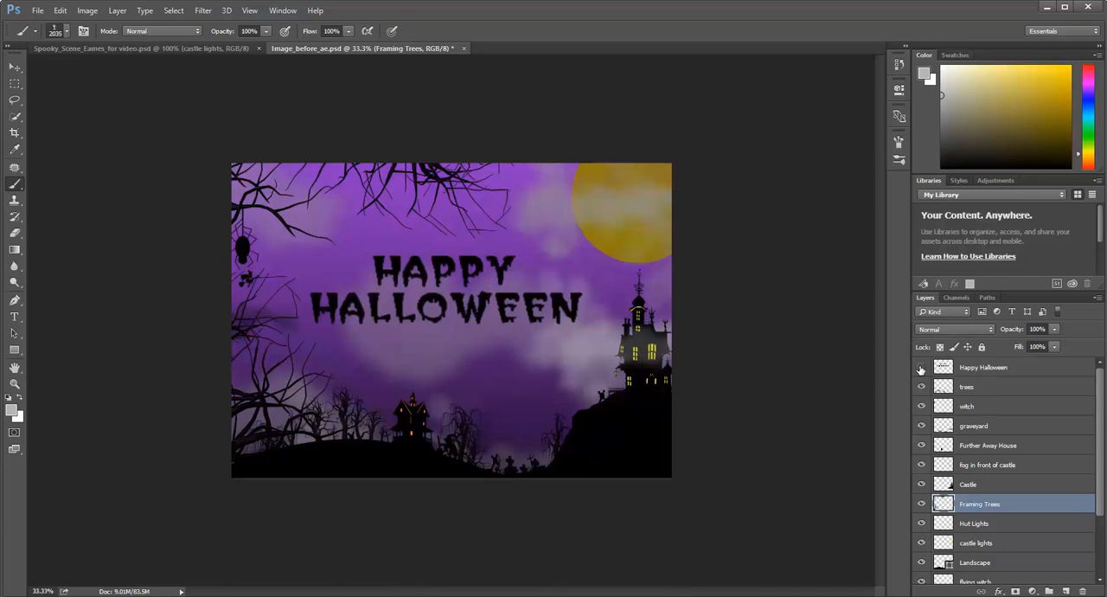
click(921, 368)
click(921, 368)
key(ctrl+plus)
key(ctrl+plus)
key(ctrl+plus)
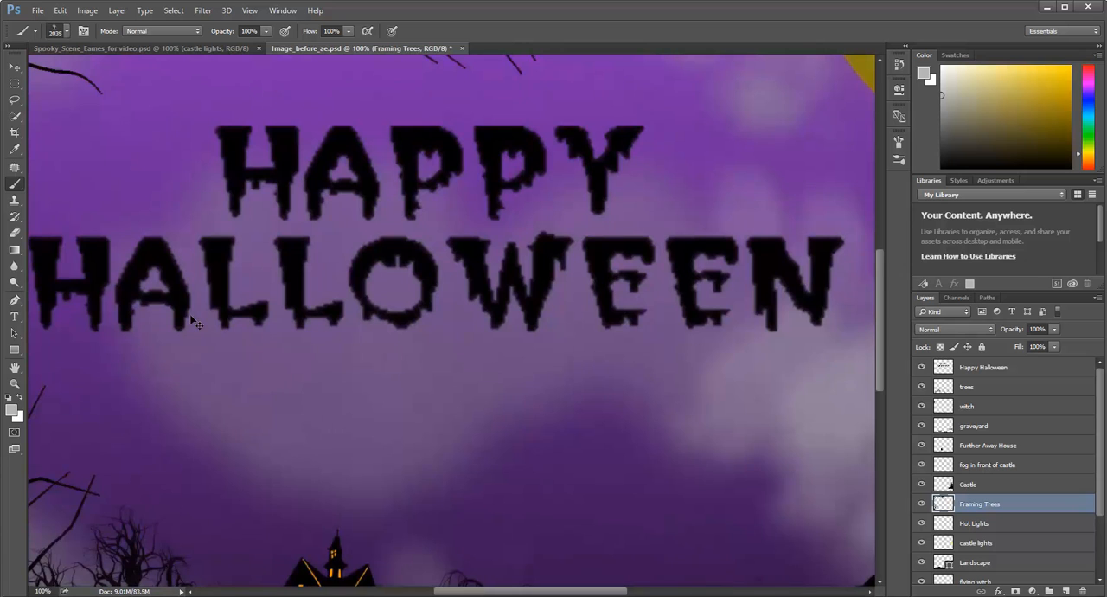
key(ctrl+minus)
key(ctrl+minus)
key(ctrl+minus)
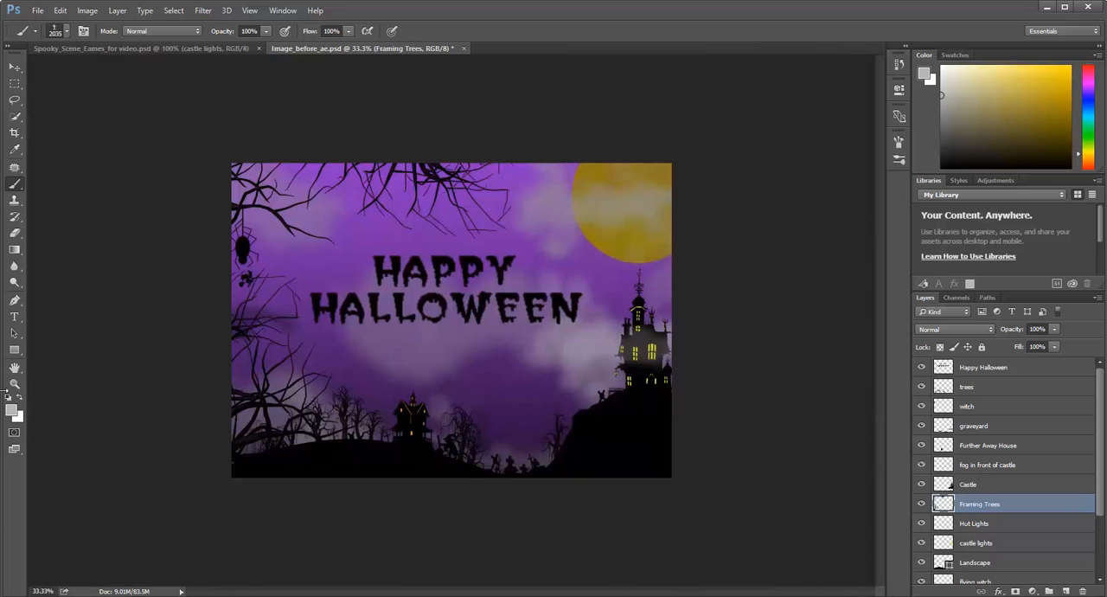
Look through the fonts available for the Type tool and return to the Move tool.
click(17, 320)
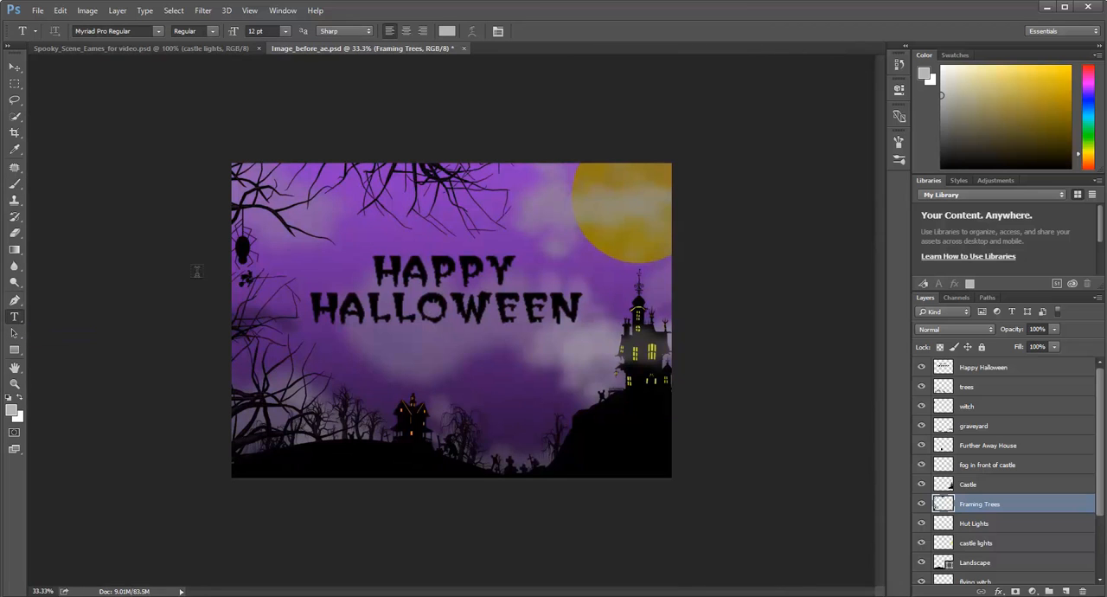
click(158, 32)
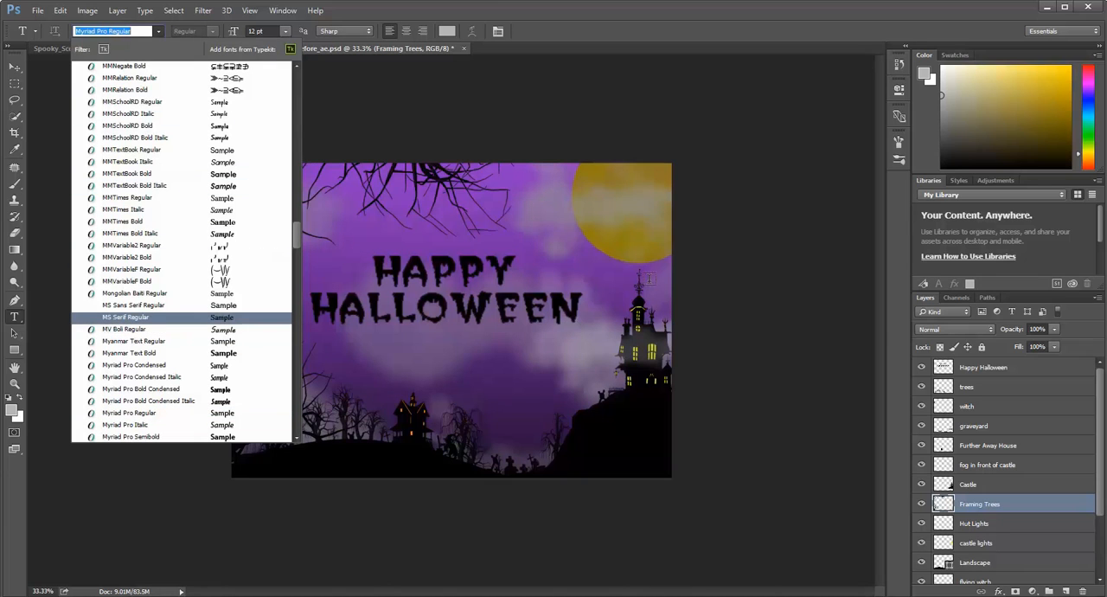
click(15, 68)
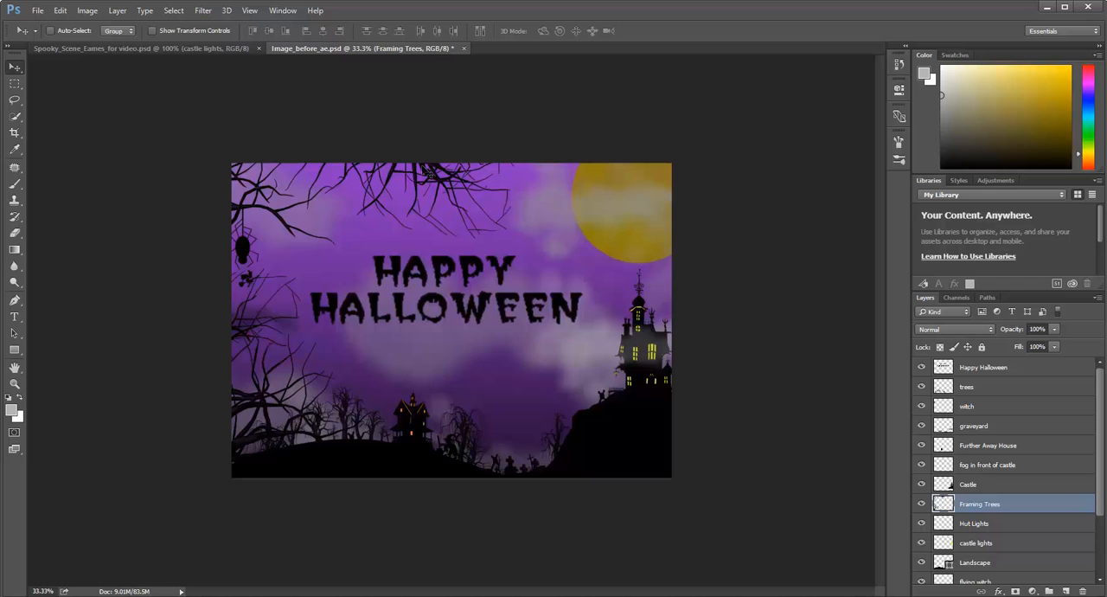